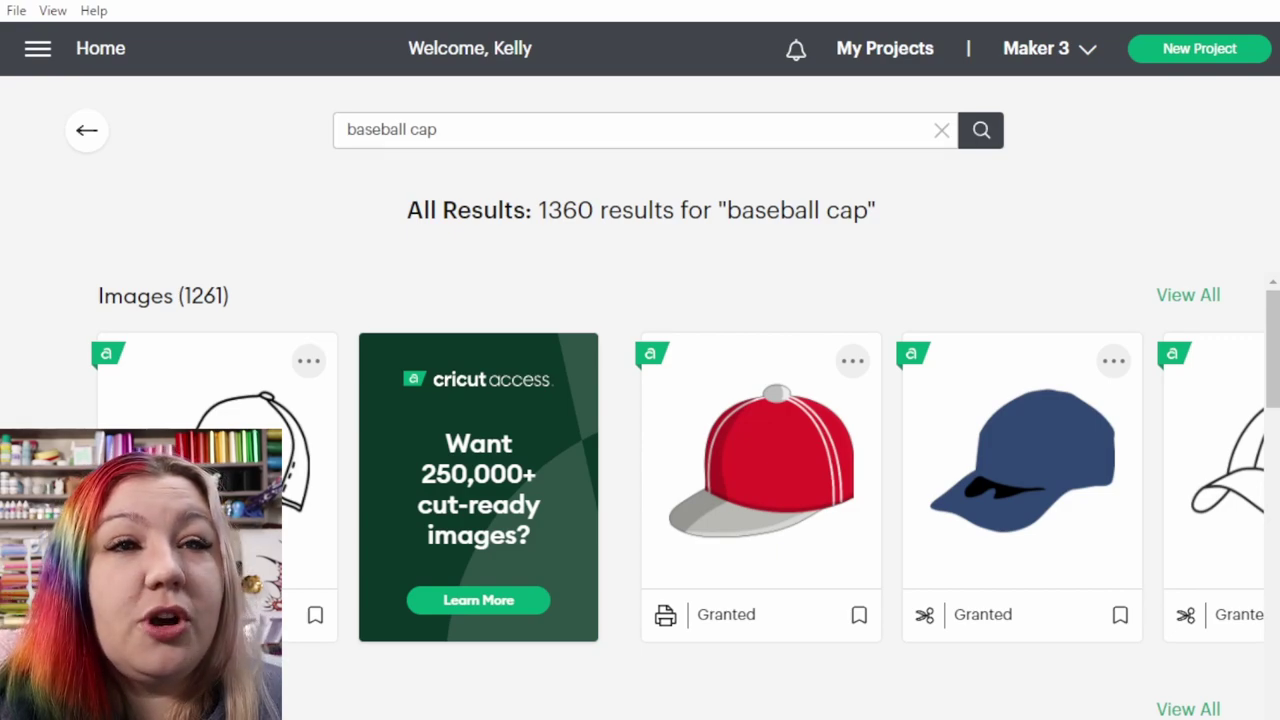
- Find the Baseball Cap Gift Box project among the "baseball cap" results and open it for customizing
{"action": "scroll", "coordinate": [834, 357], "scroll_direction": "down", "scroll_amount": 3}
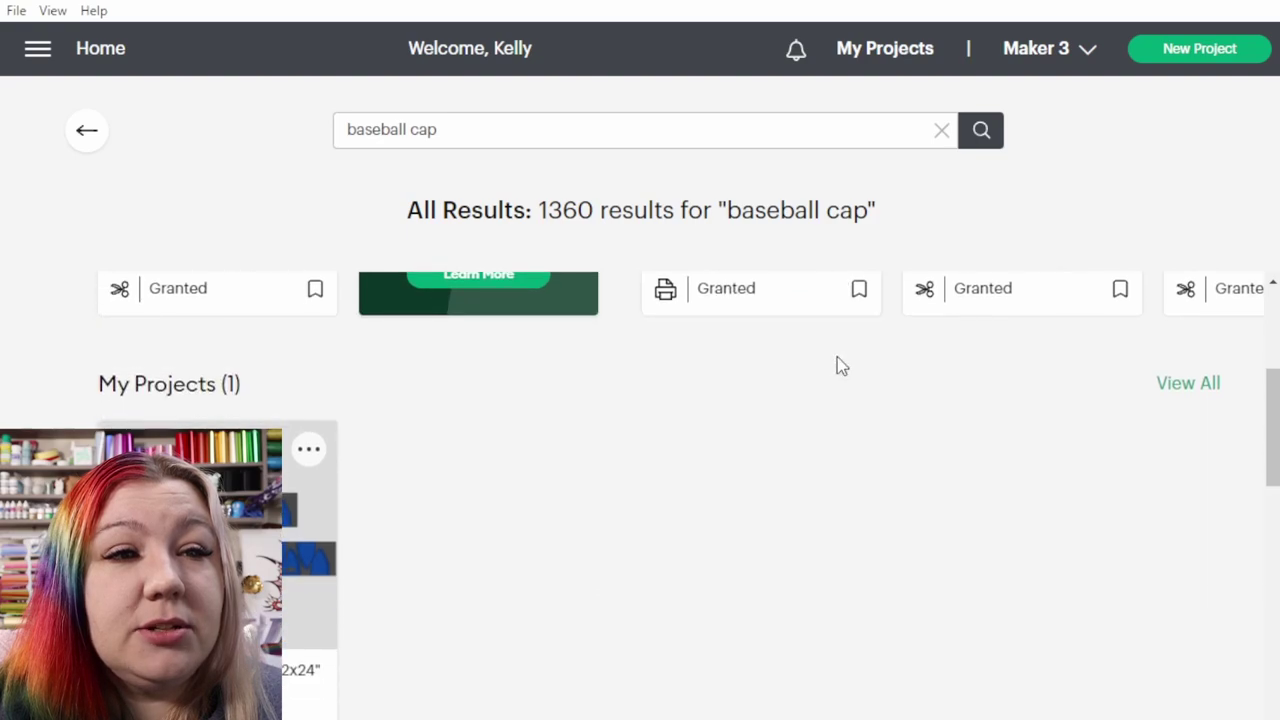
{"action": "scroll", "coordinate": [838, 366], "scroll_direction": "down", "scroll_amount": 5}
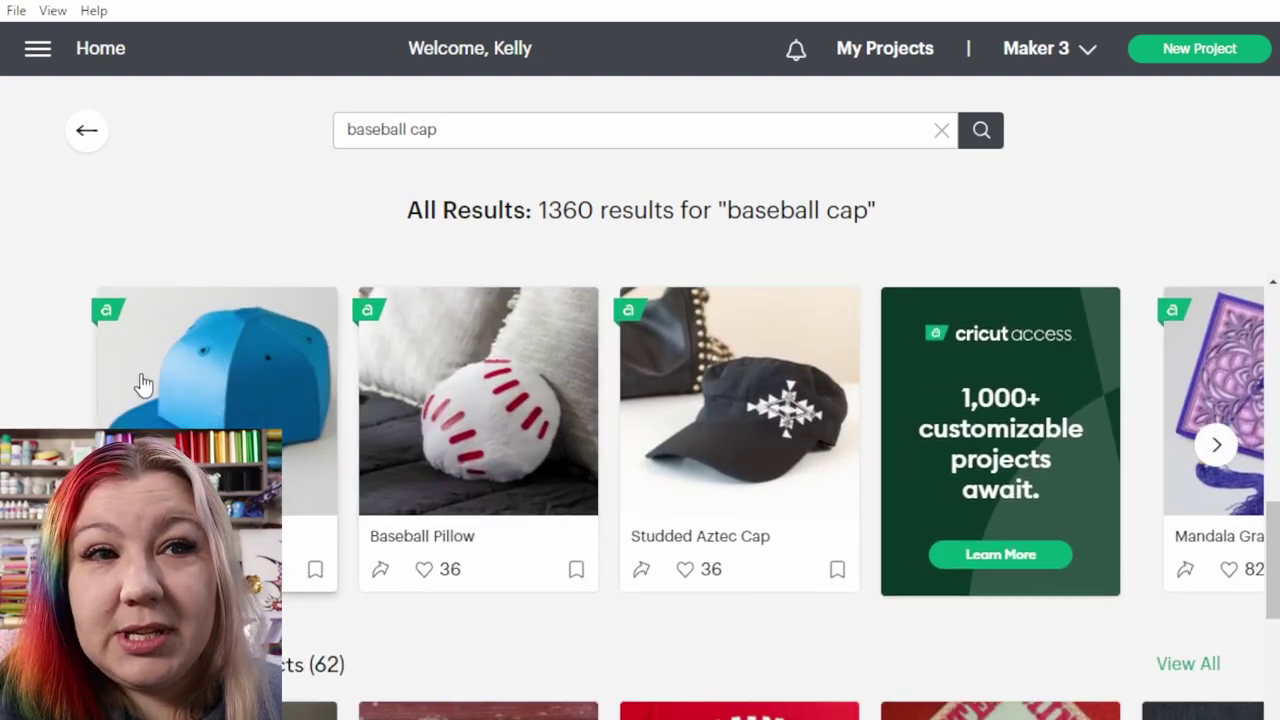
{"action": "left_click", "coordinate": [163, 408]}
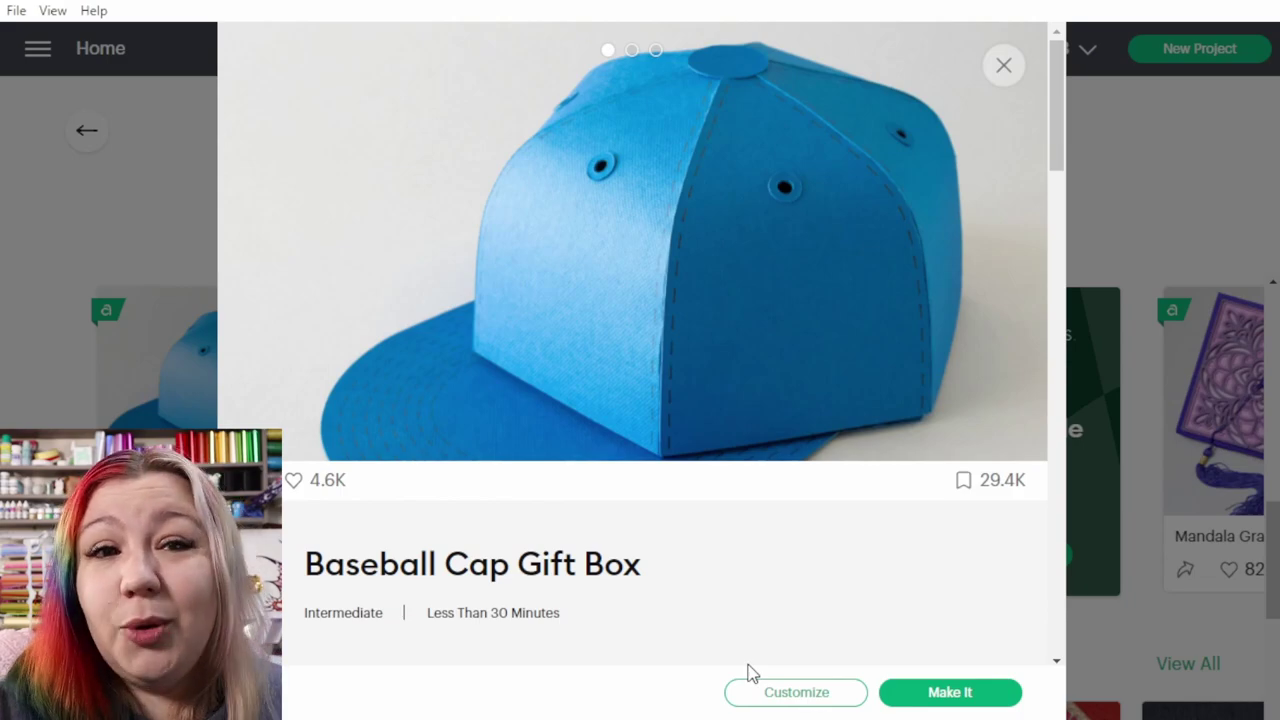
{"action": "left_click", "coordinate": [766, 699]}
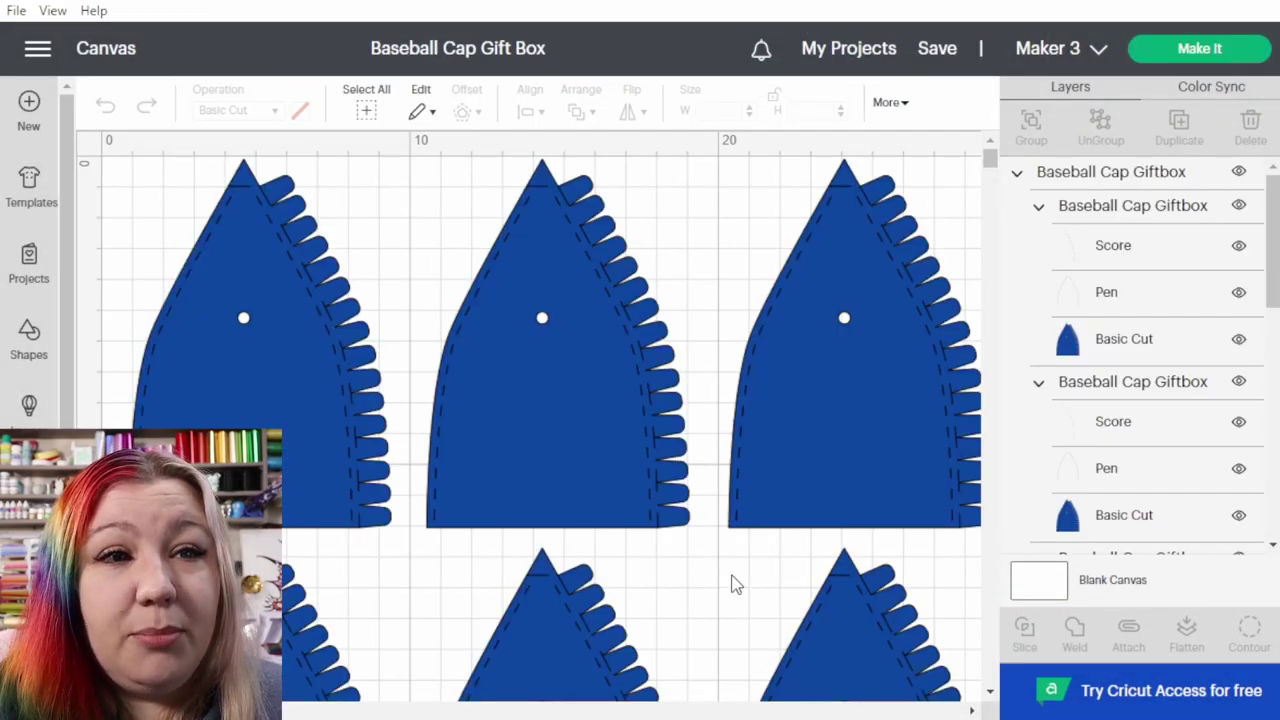
- Move the gift box design toward the middle of the canvas and ungroup its pieces
{"action": "scroll", "coordinate": [730, 600], "scroll_direction": "down", "scroll_amount": 3}
{"action": "scroll", "coordinate": [706, 608], "scroll_direction": "down", "scroll_amount": 3}
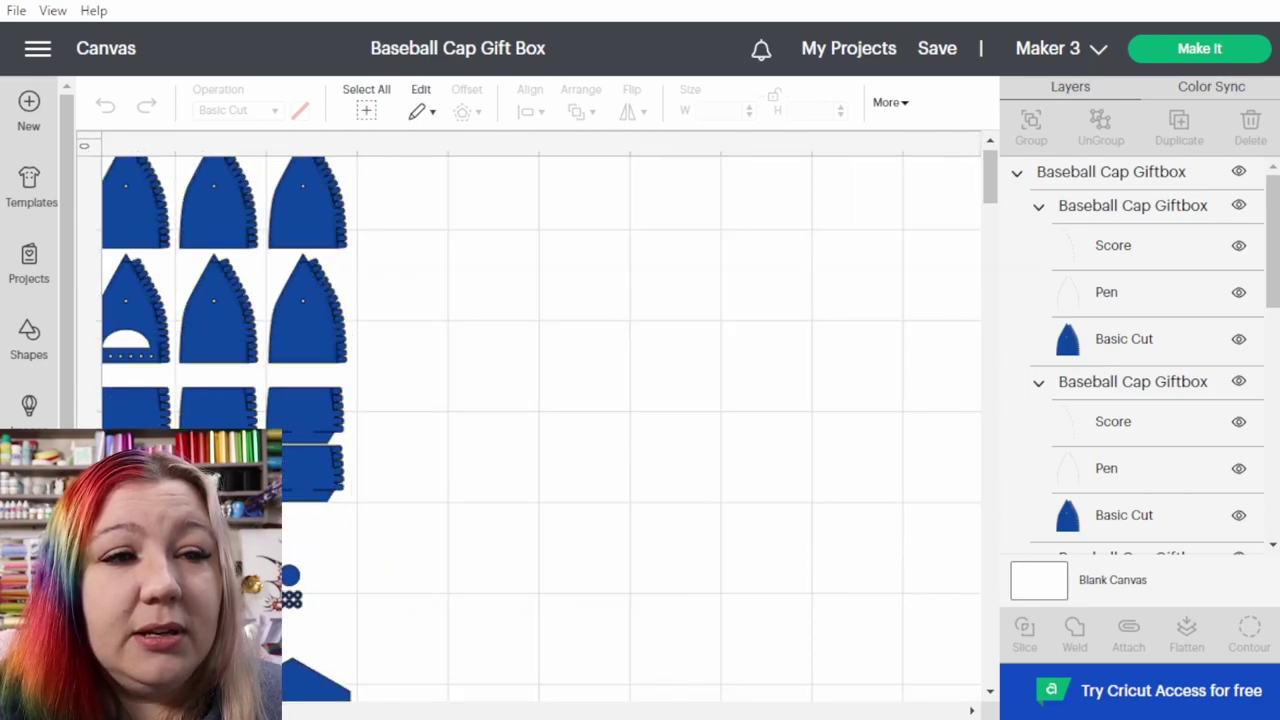
{"action": "left_click_drag", "start_coordinate": [329, 486], "coordinate": [633, 370]}
{"action": "right_click", "coordinate": [645, 437]}
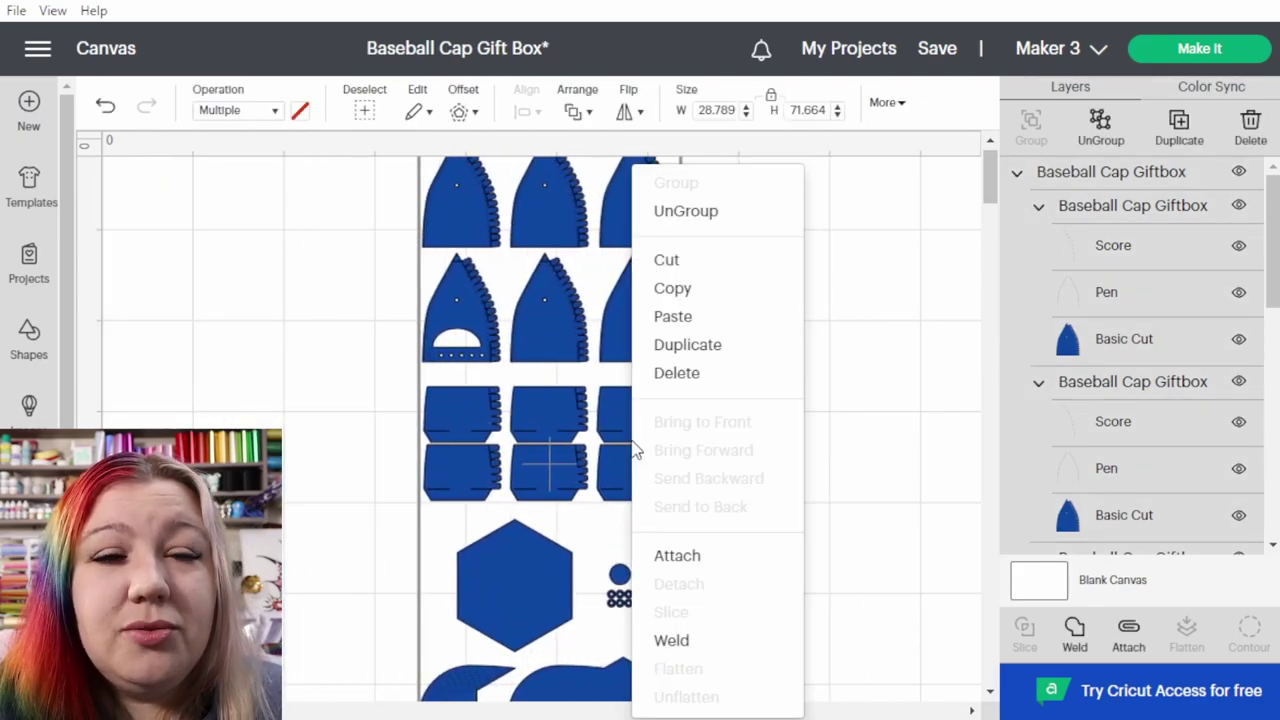
{"action": "left_click", "coordinate": [727, 207]}
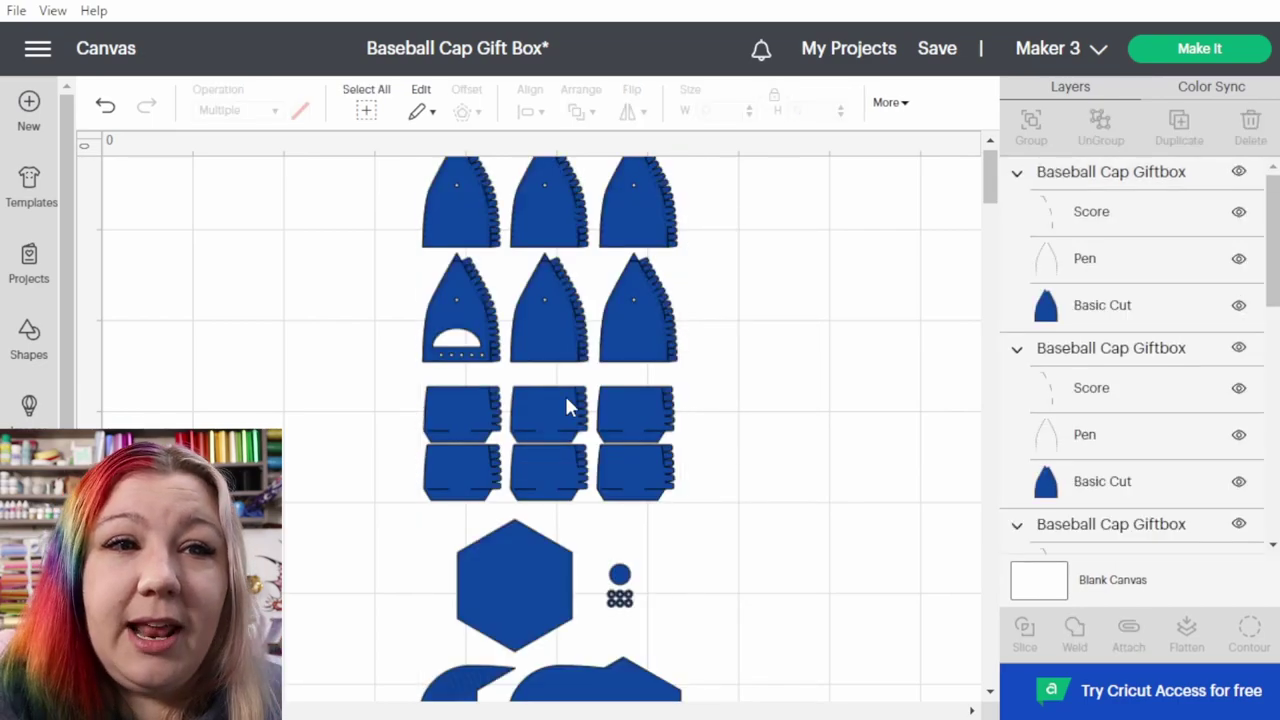
- Rearrange the pieces to the right of the cap panels, with the brim and base above the hexagon and small circles
{"action": "left_click_drag", "start_coordinate": [371, 655], "coordinate": [752, 716]}
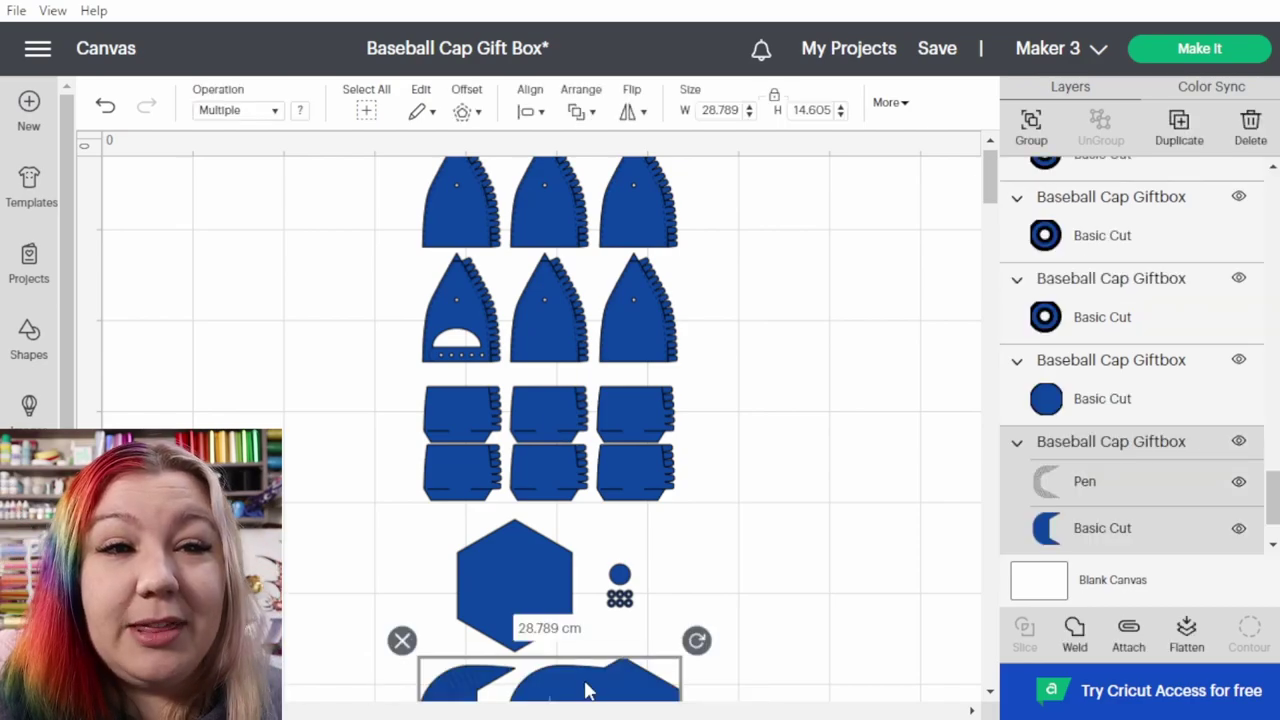
{"action": "left_click", "coordinate": [766, 634]}
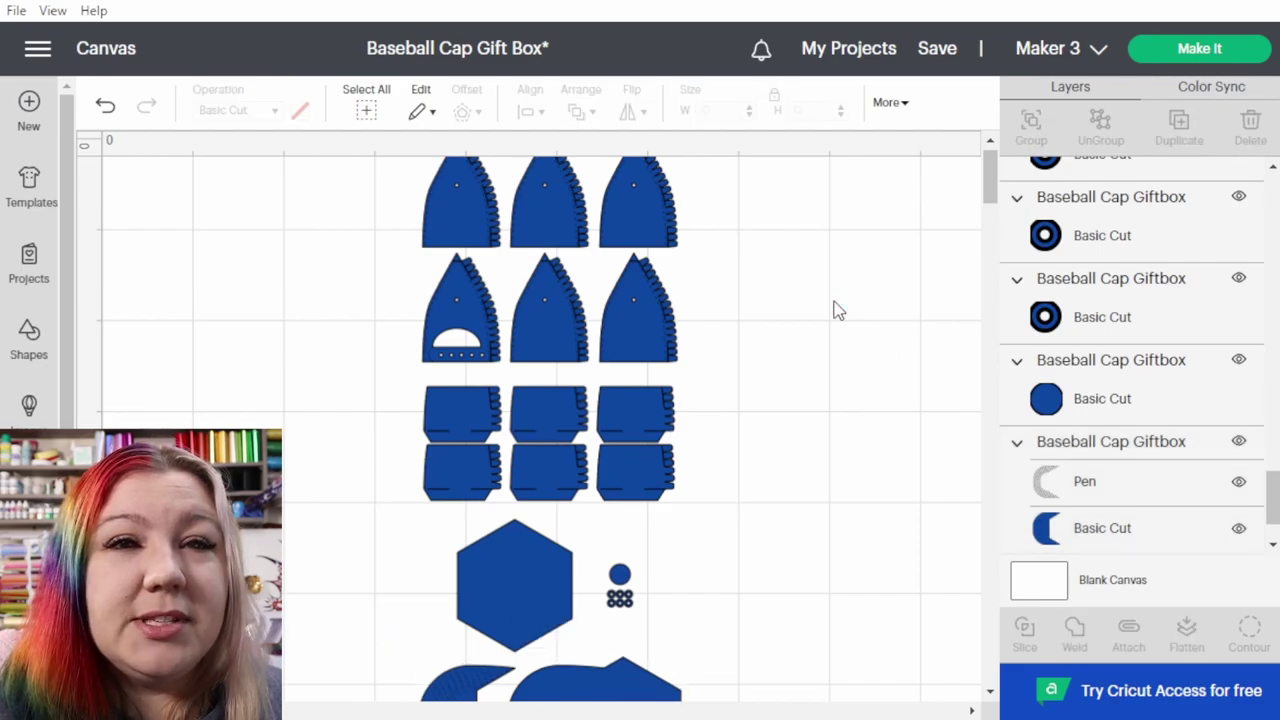
{"action": "left_click_drag", "start_coordinate": [565, 669], "coordinate": [837, 202]}
{"action": "left_click_drag", "start_coordinate": [459, 576], "coordinate": [733, 409]}
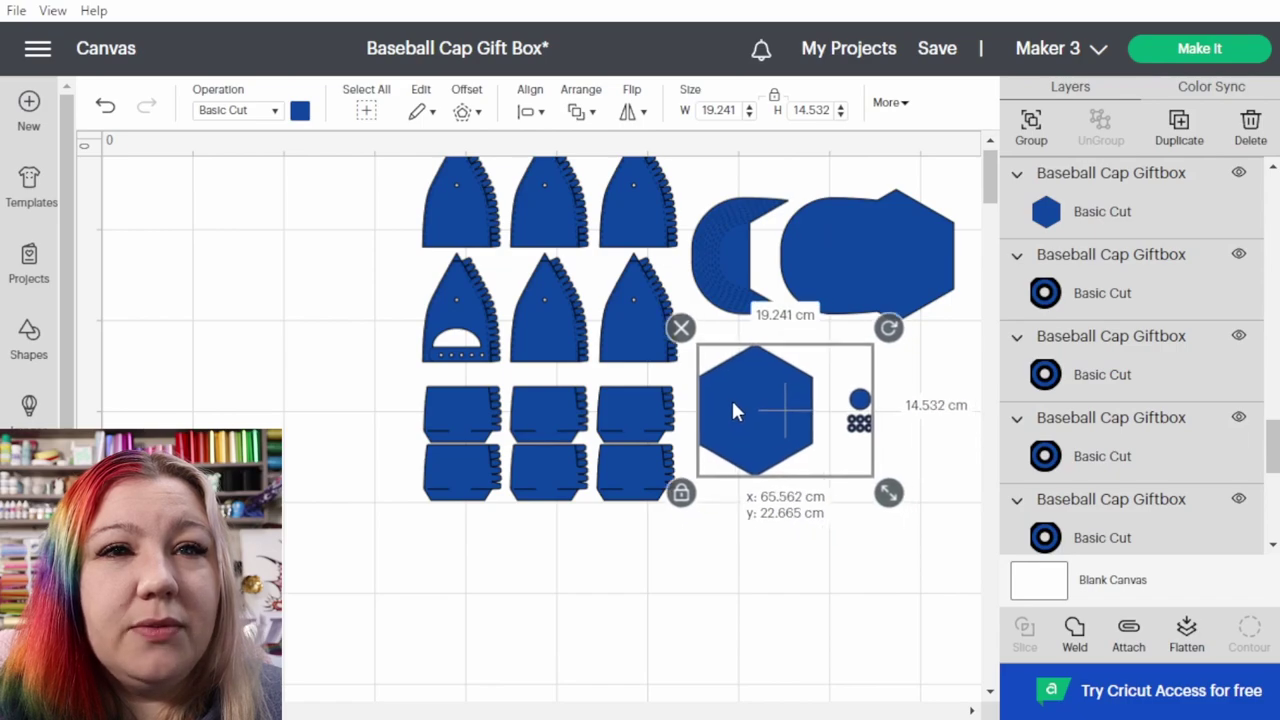
- Select the solid base piece beside the brim to check its width and height
{"action": "scroll", "coordinate": [731, 397], "scroll_direction": "up", "scroll_amount": 2}
{"action": "scroll", "coordinate": [731, 397], "scroll_direction": "right", "scroll_amount": 2}
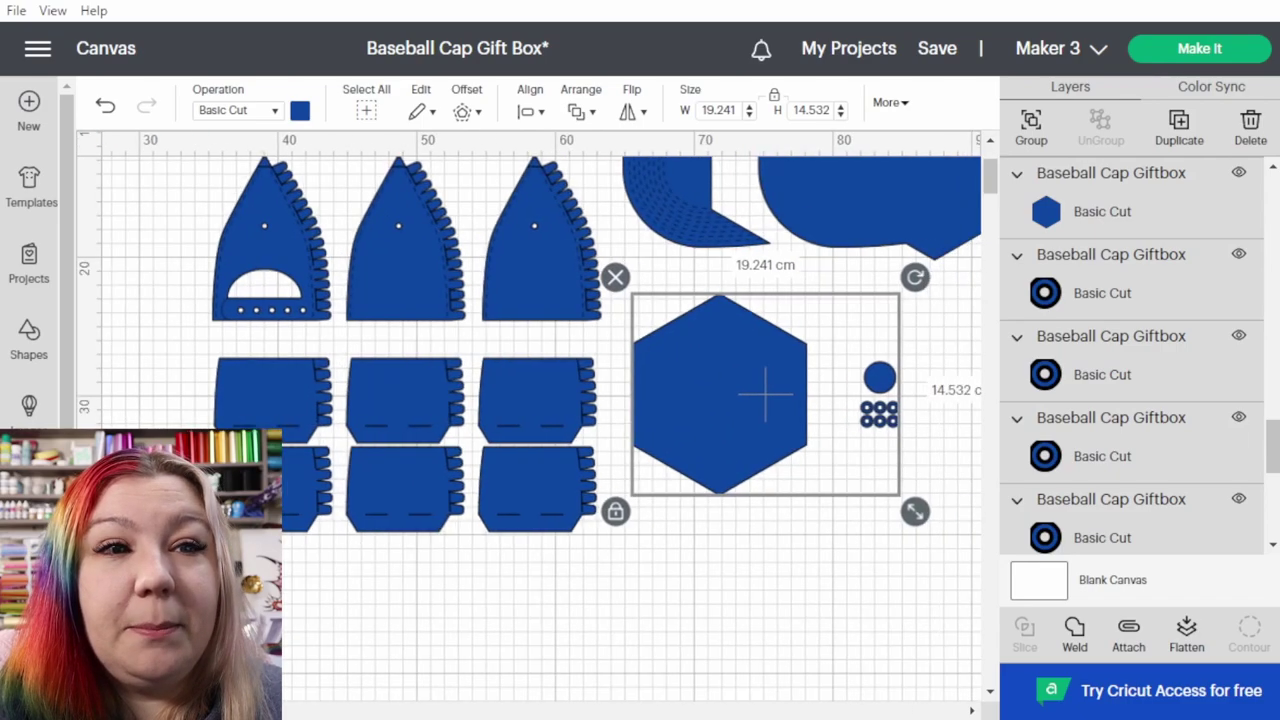
{"action": "scroll", "coordinate": [765, 393], "scroll_direction": "right", "scroll_amount": 2}
{"action": "scroll", "coordinate": [800, 430], "scroll_direction": "down", "scroll_amount": 2}
{"action": "left_click", "coordinate": [835, 468]}
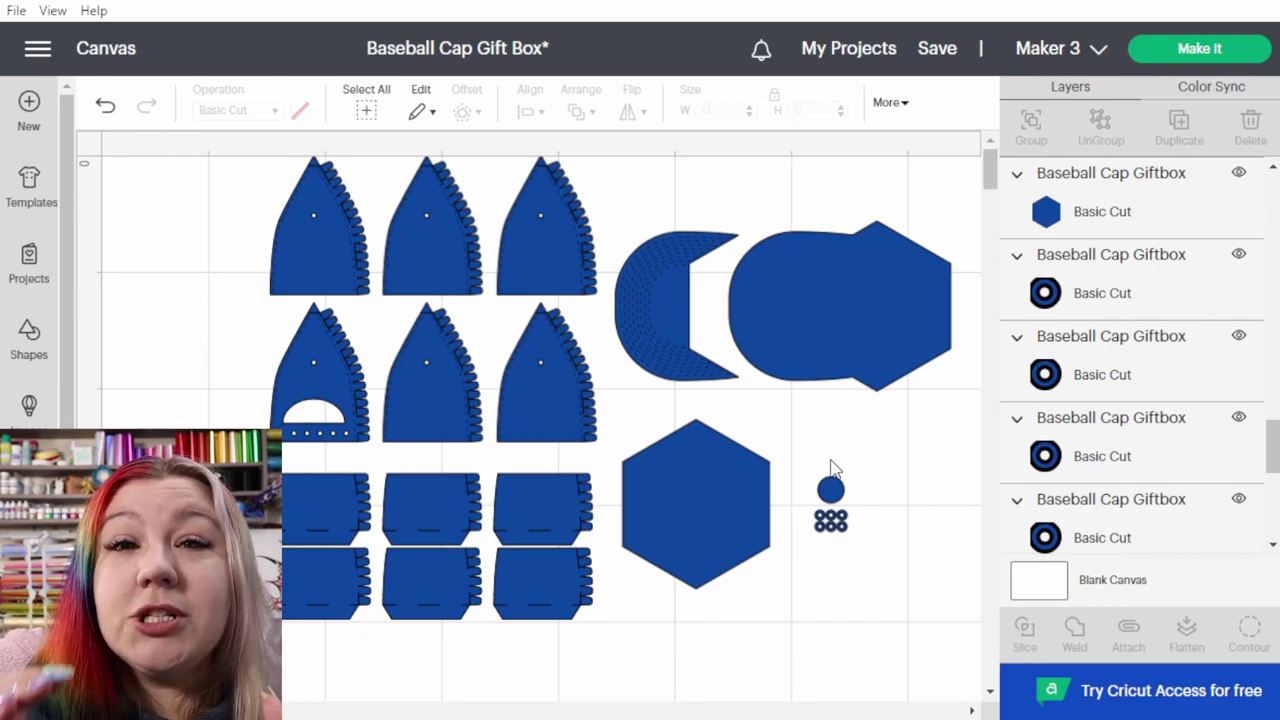
{"action": "left_click", "coordinate": [854, 306]}
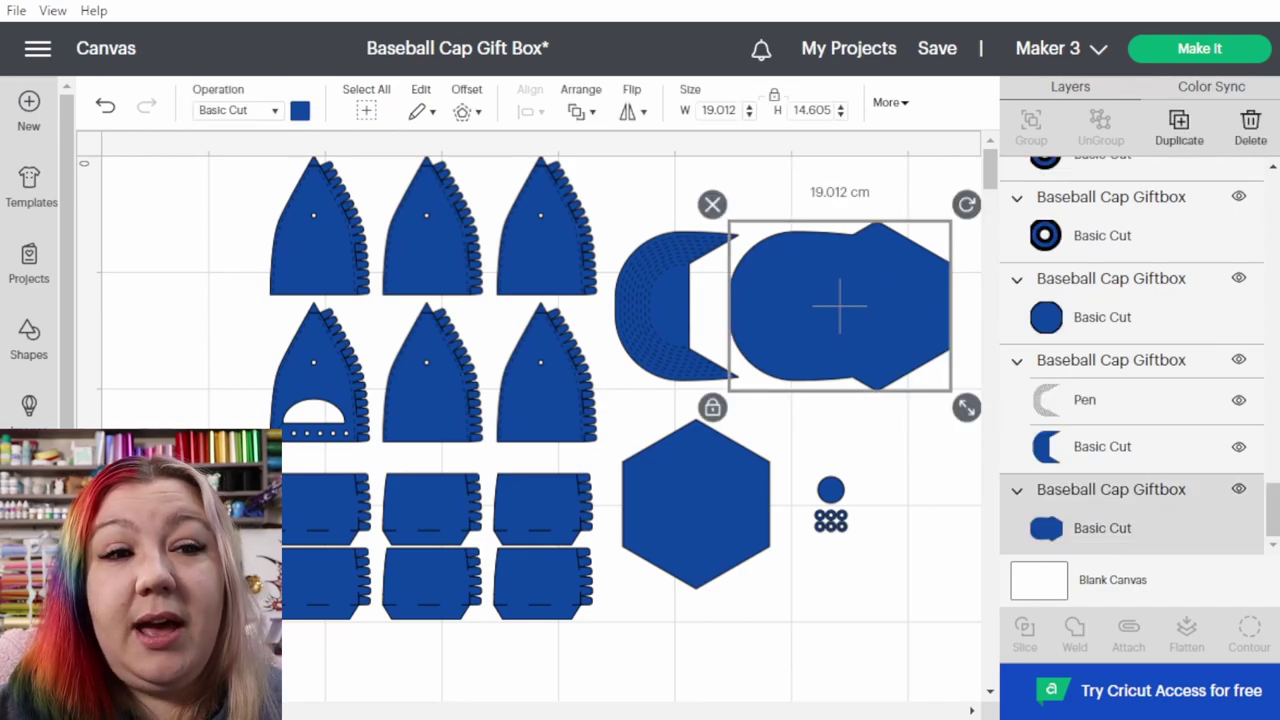
{"action": "scroll", "coordinate": [350, 668], "scroll_direction": "right", "scroll_amount": 3}
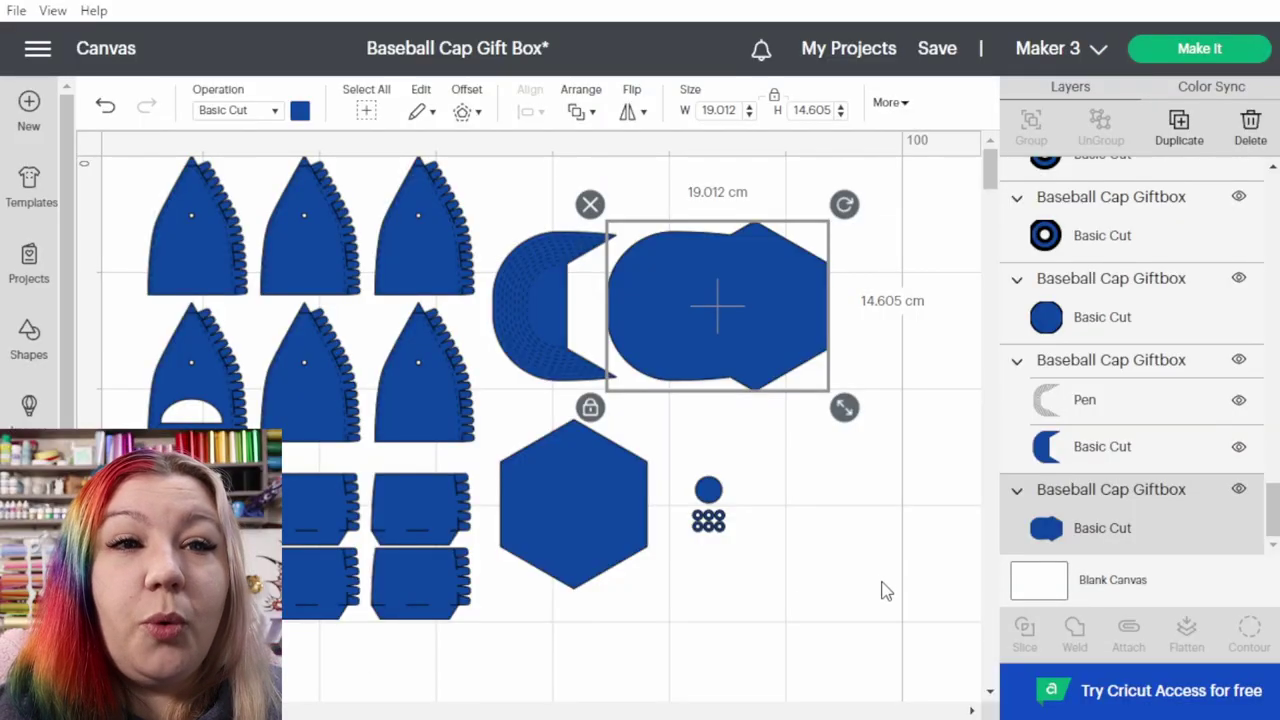
- Scale all the pieces together to about 67.1 by 45.8 cm and reposition them on the canvas
{"action": "left_click_drag", "start_coordinate": [892, 631], "coordinate": [108, 140]}
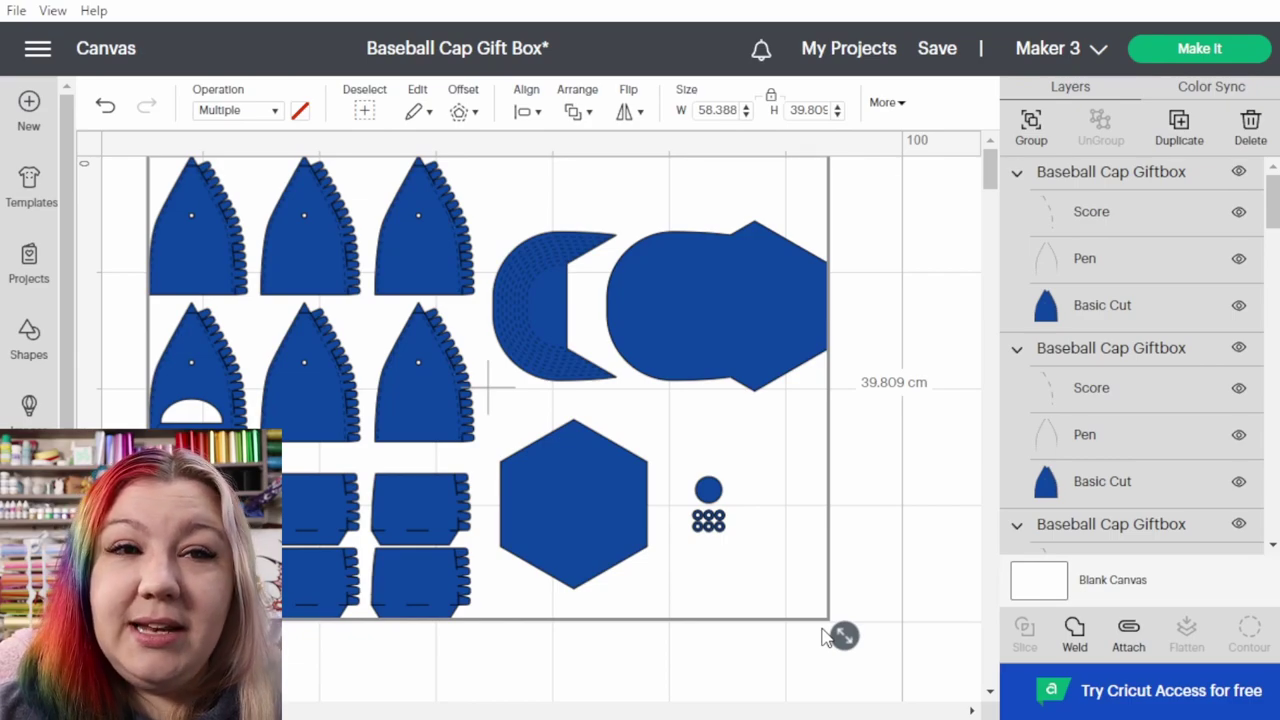
{"action": "left_click_drag", "start_coordinate": [845, 640], "coordinate": [946, 712]}
{"action": "scroll", "coordinate": [777, 526], "scroll_direction": "down", "scroll_amount": 1}
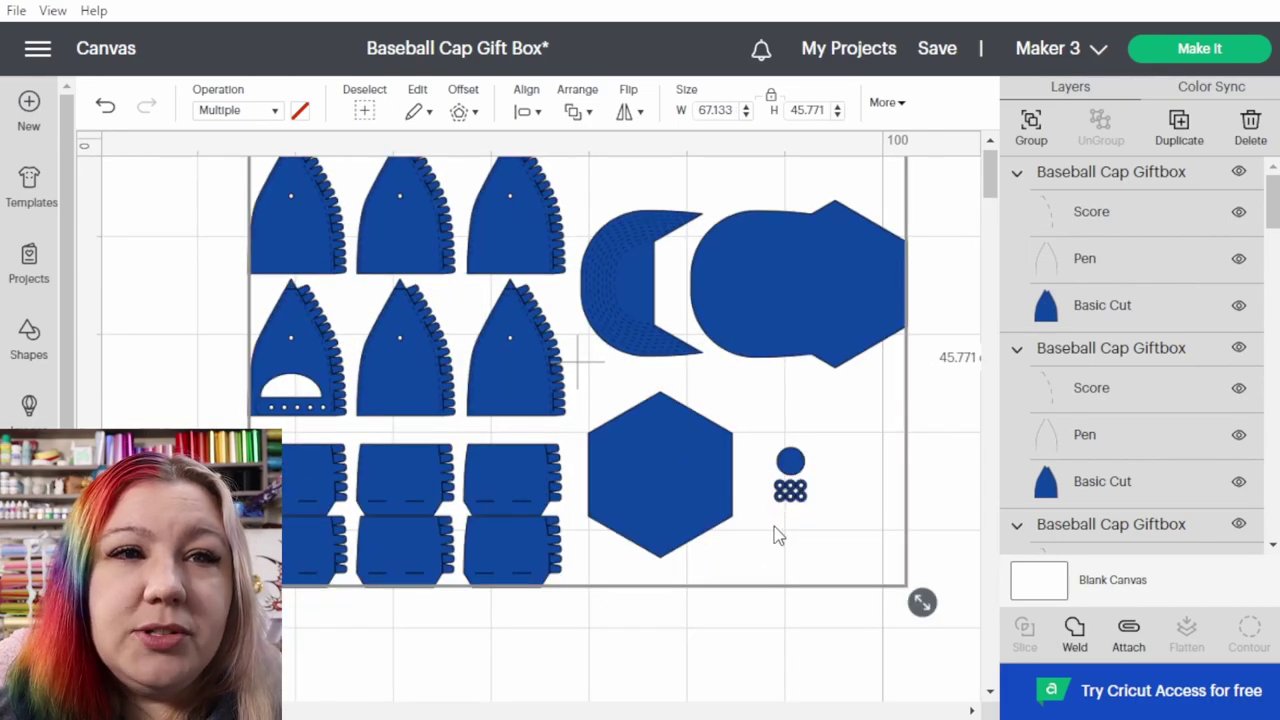
{"action": "left_click_drag", "start_coordinate": [823, 329], "coordinate": [772, 372]}
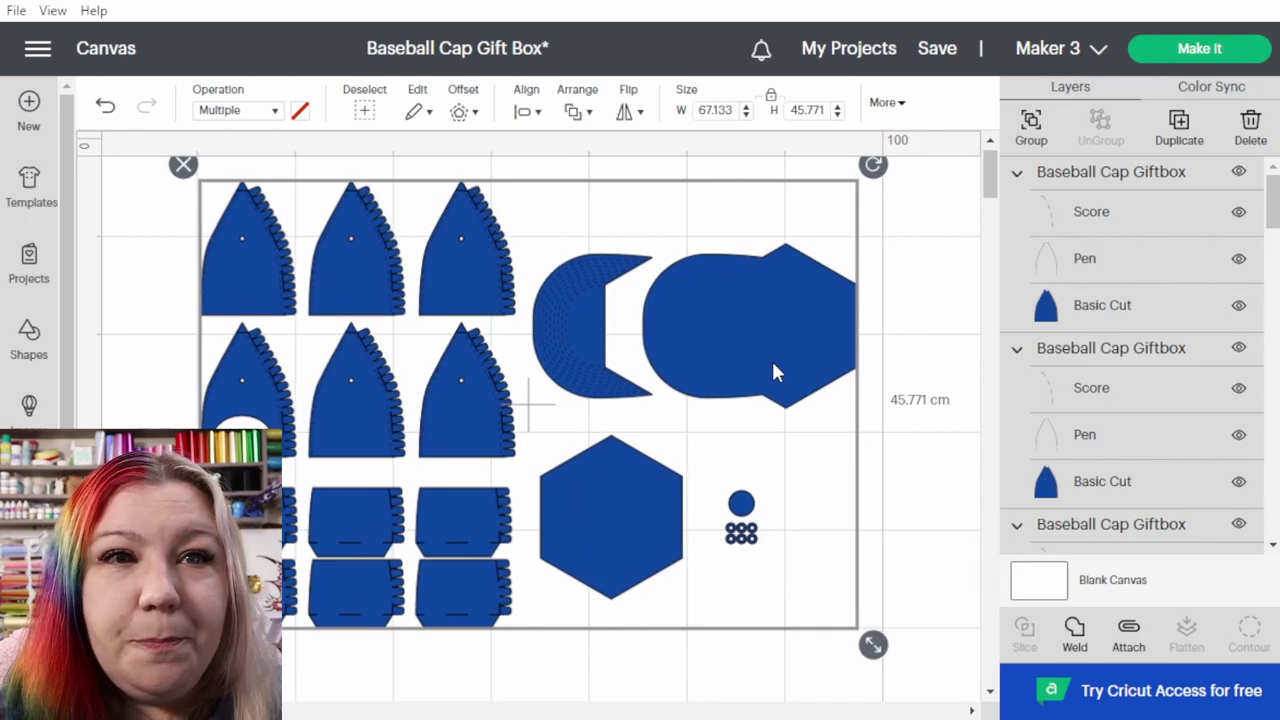
{"action": "left_click", "coordinate": [901, 392]}
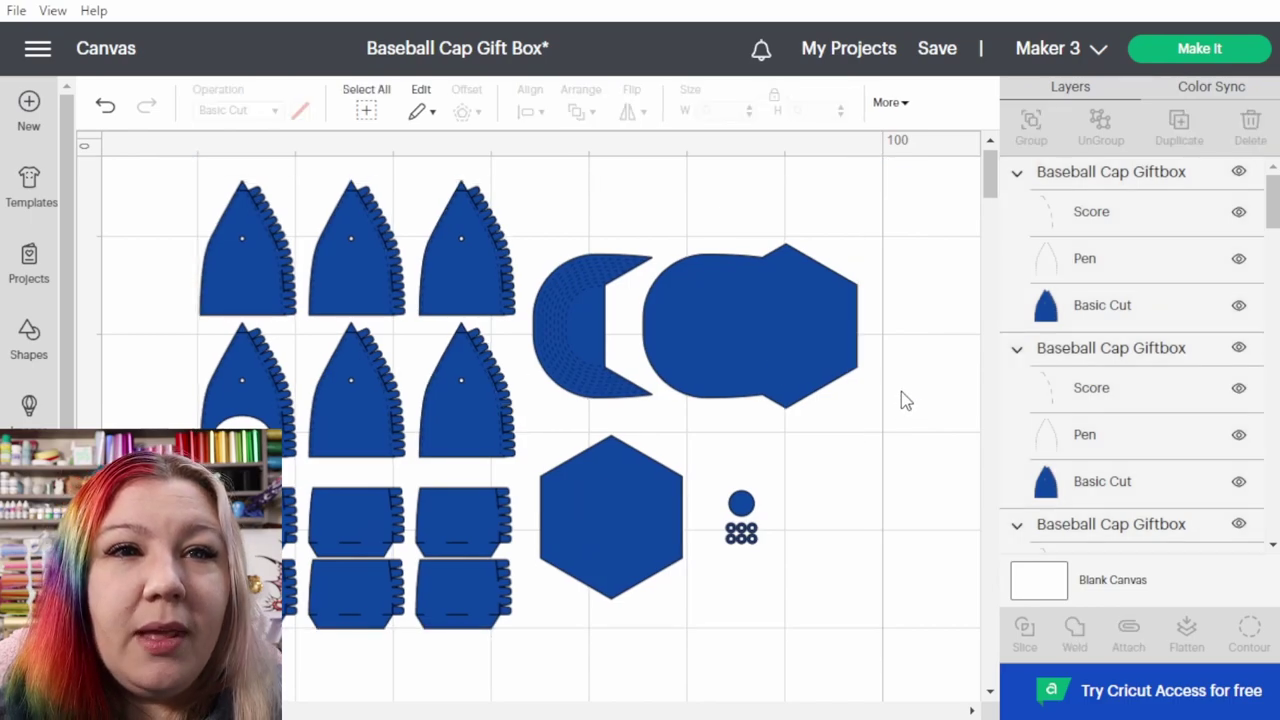
- Select the enlarged base piece and examine its new dimensions
{"action": "left_click", "coordinate": [811, 354]}
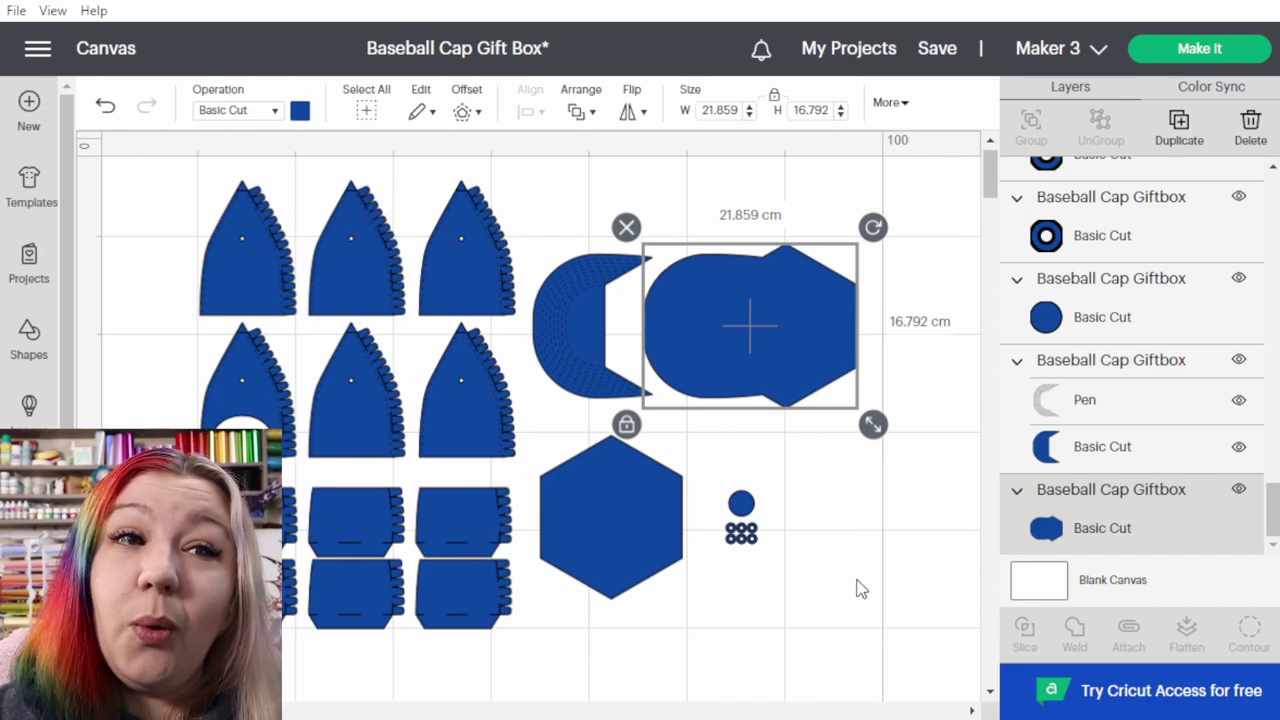
{"action": "scroll", "coordinate": [831, 577], "scroll_direction": "down", "scroll_amount": 1}
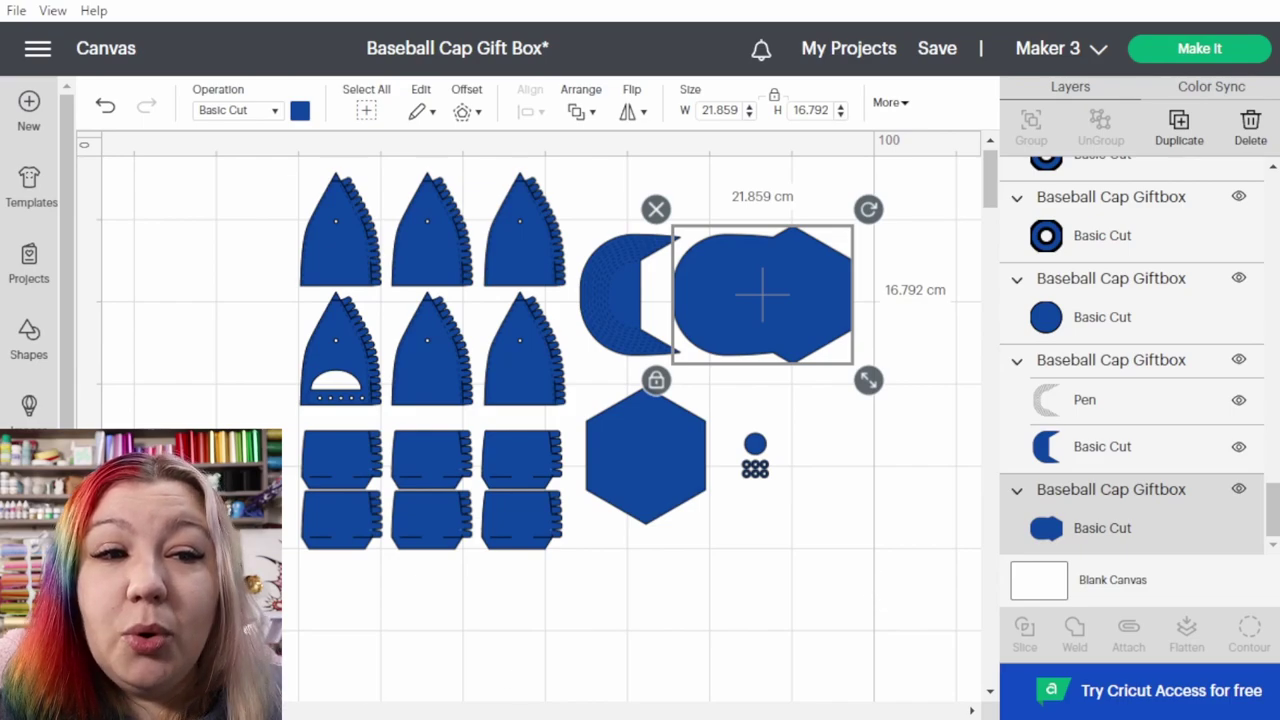
{"action": "scroll", "coordinate": [837, 614], "scroll_direction": "right", "scroll_amount": 1}
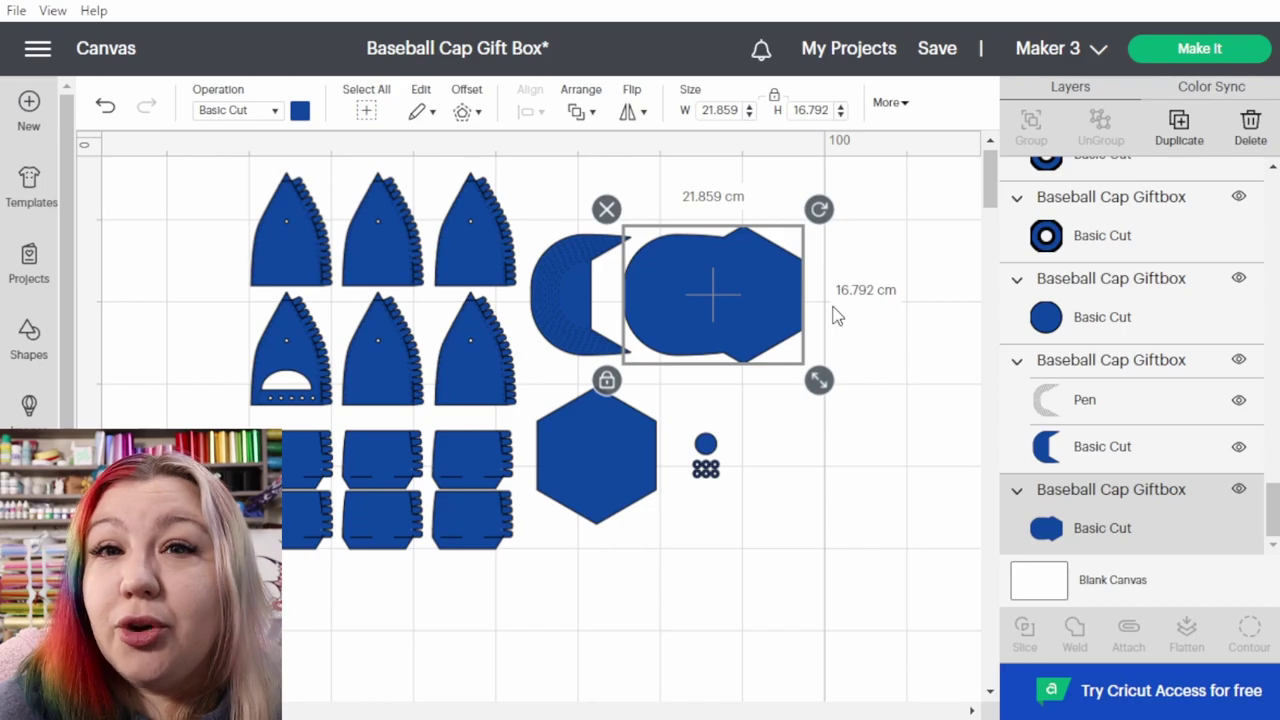
{"action": "scroll", "coordinate": [837, 316], "scroll_direction": "left", "scroll_amount": 2}
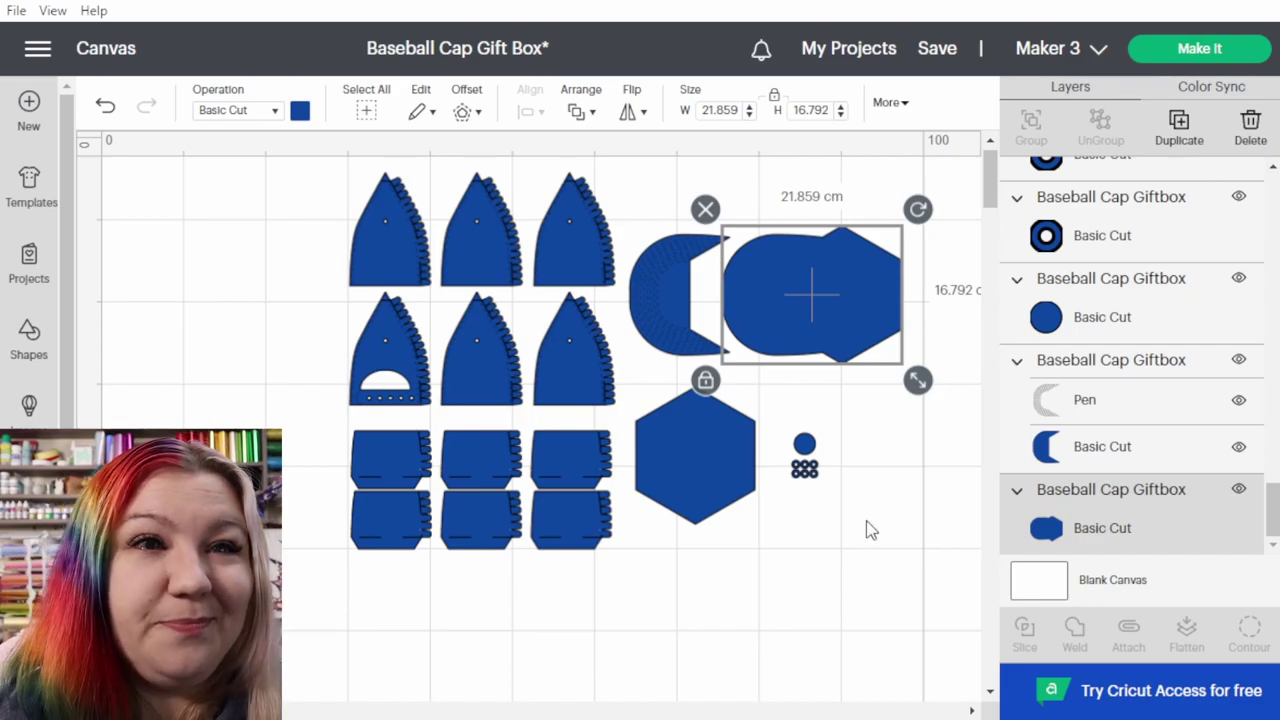
- Shift the whole design toward the canvas origin and enlarge all pieces together to about 124.3 by 84.7 cm
{"action": "left_click_drag", "start_coordinate": [947, 580], "coordinate": [303, 163]}
{"action": "left_click_drag", "start_coordinate": [725, 526], "coordinate": [526, 509]}
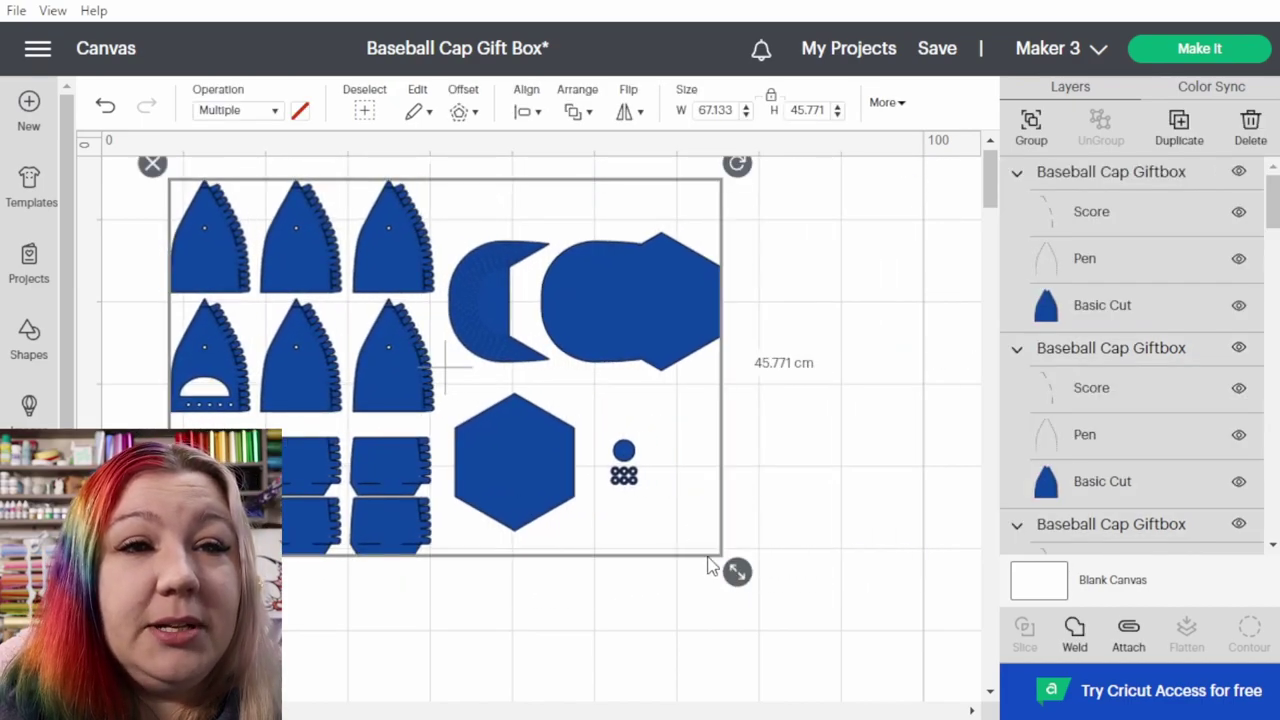
{"action": "left_click_drag", "start_coordinate": [735, 574], "coordinate": [970, 712]}
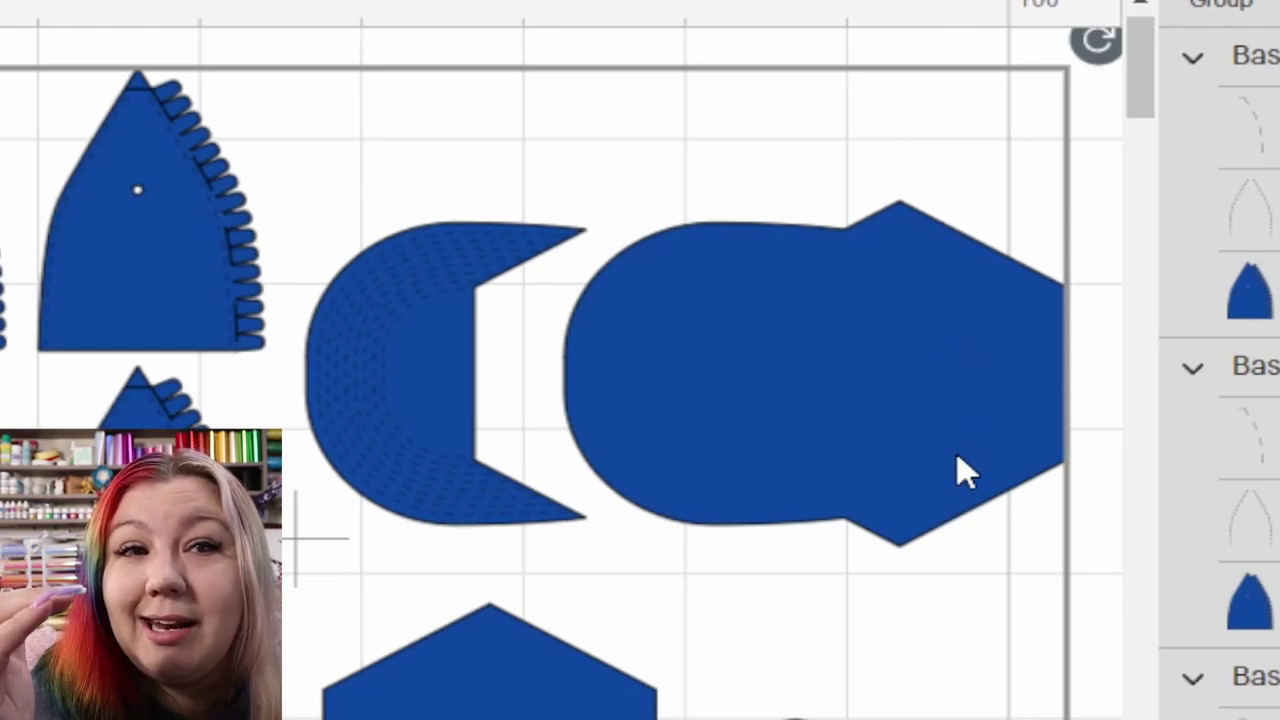
{"action": "scroll", "coordinate": [917, 484], "scroll_direction": "down", "scroll_amount": 1}
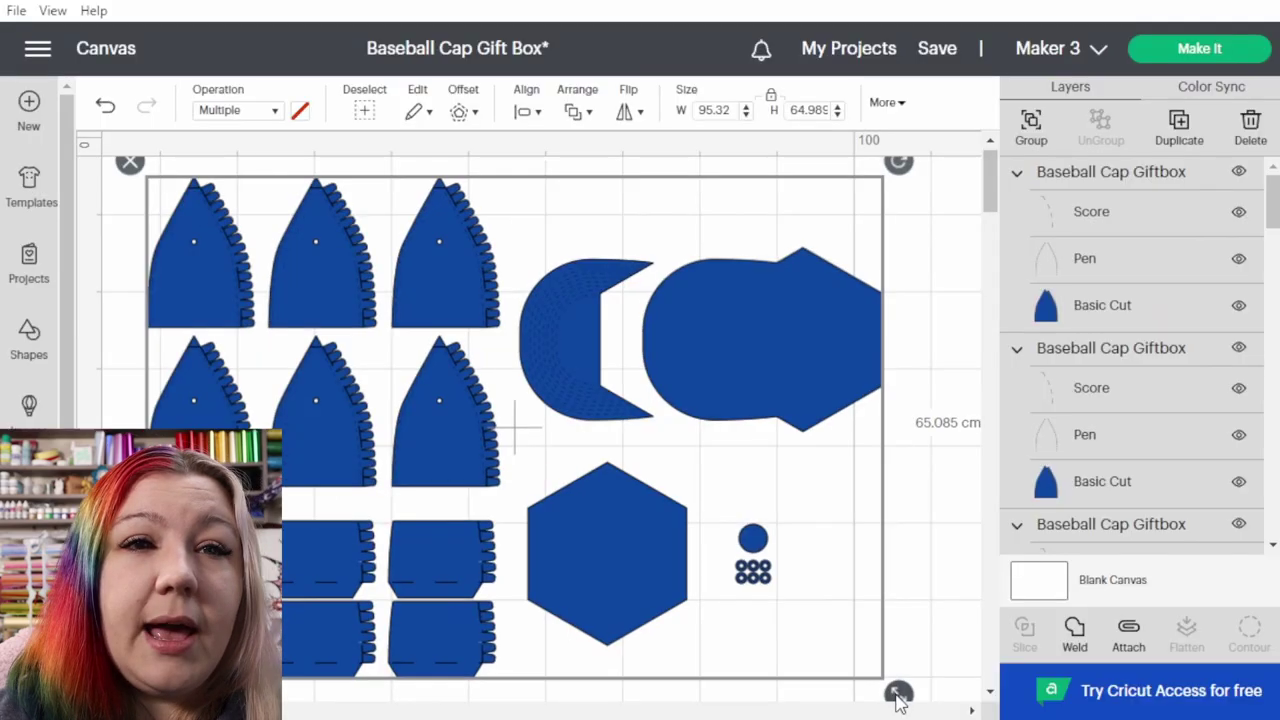
{"action": "scroll", "coordinate": [785, 631], "scroll_direction": "up", "scroll_amount": 3}
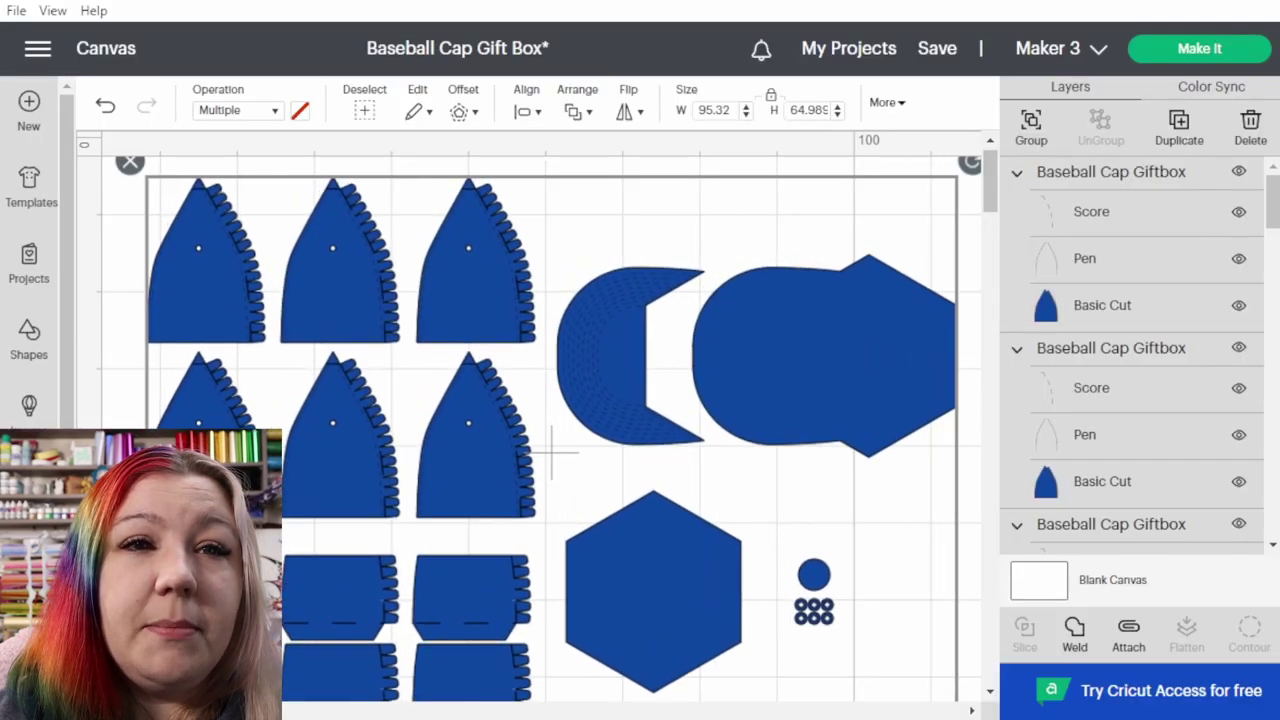
{"action": "scroll", "coordinate": [630, 335], "scroll_direction": "up", "scroll_amount": 1}
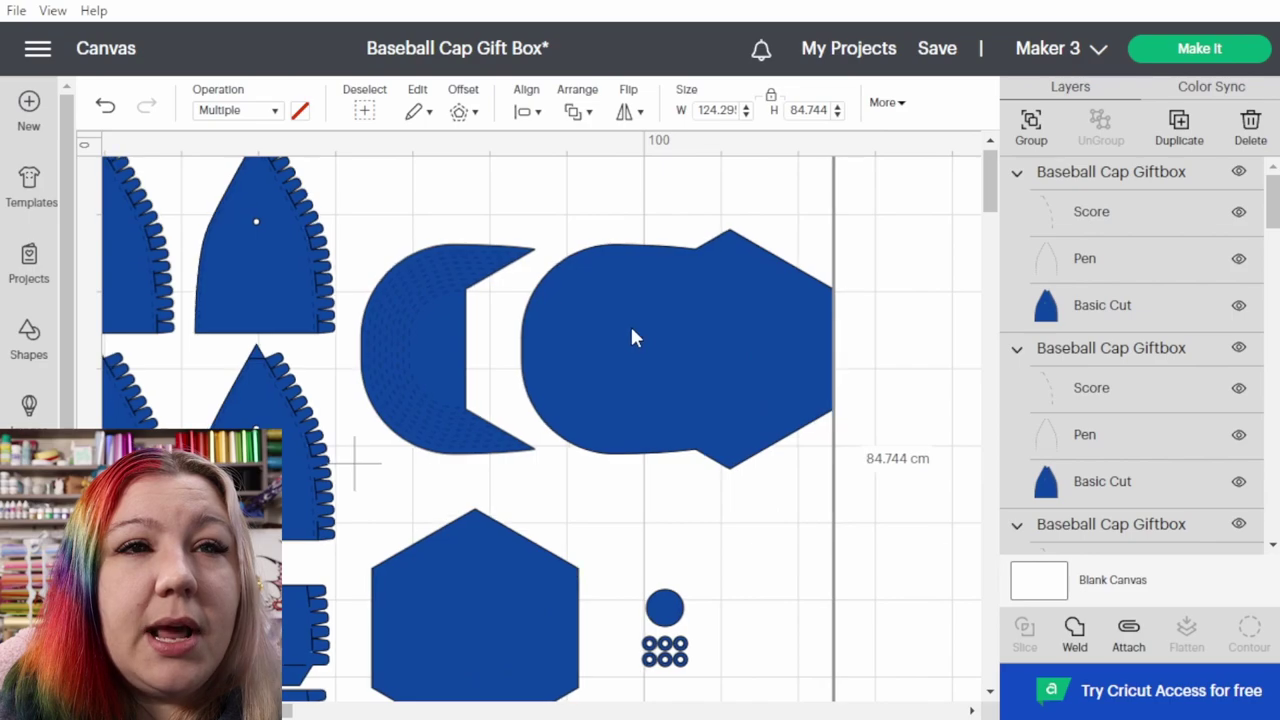
{"action": "left_click_drag", "start_coordinate": [630, 310], "coordinate": [685, 395]}
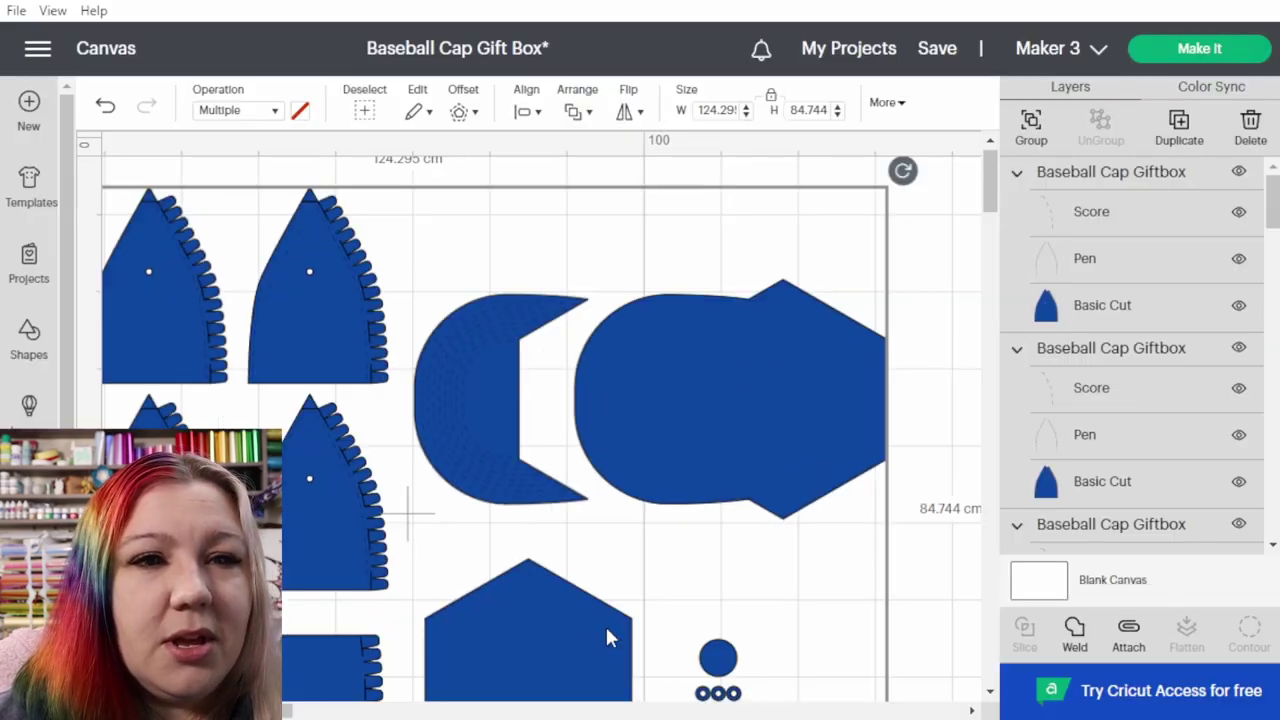
- Scale the whole design down to about 114.3 by 77.9 cm and check the base piece's size
{"action": "scroll", "coordinate": [779, 420], "scroll_direction": "down", "scroll_amount": 1}
{"action": "scroll", "coordinate": [826, 430], "scroll_direction": "down", "scroll_amount": 2}
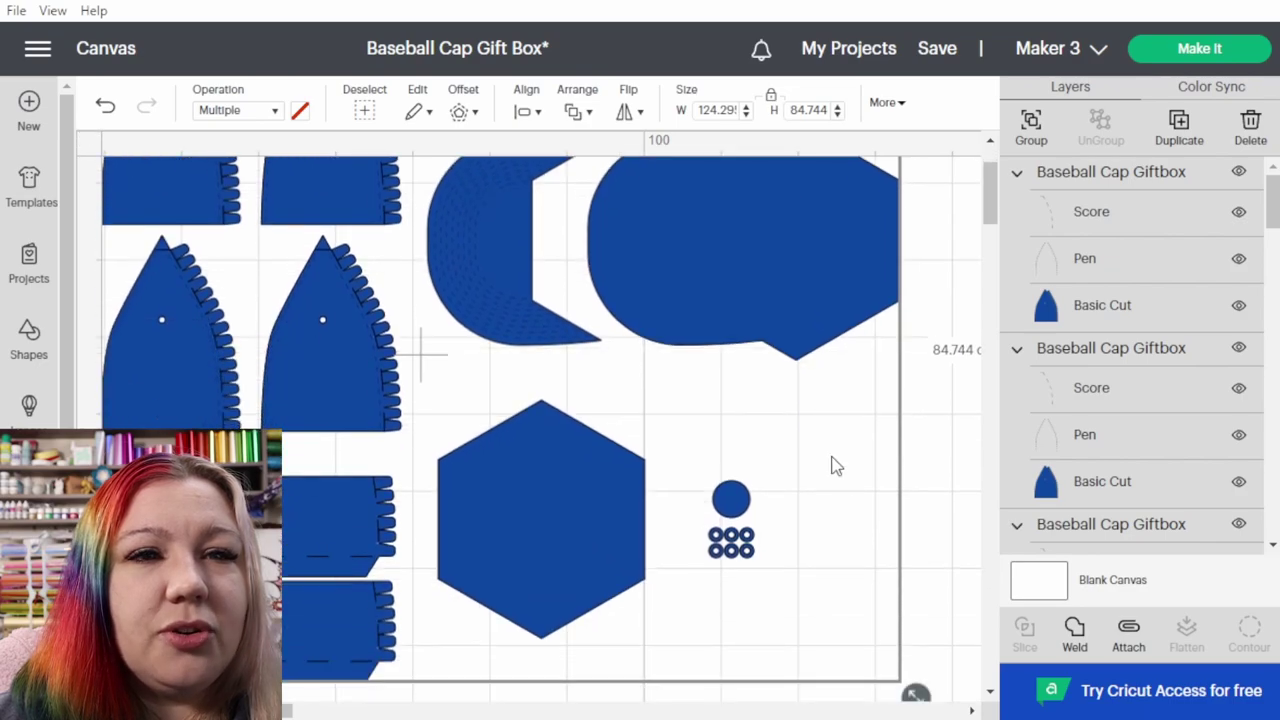
{"action": "left_click_drag", "start_coordinate": [916, 695], "coordinate": [828, 612]}
{"action": "left_click_drag", "start_coordinate": [697, 272], "coordinate": [740, 338]}
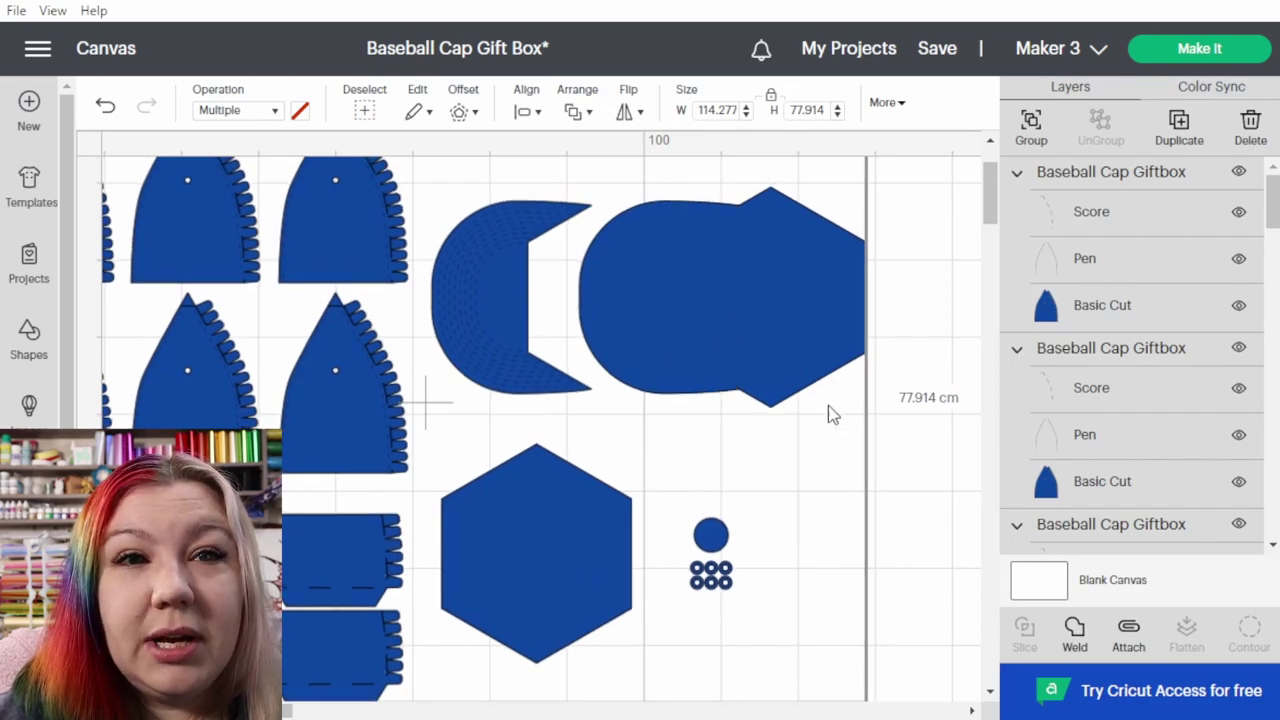
{"action": "left_click", "coordinate": [766, 354]}
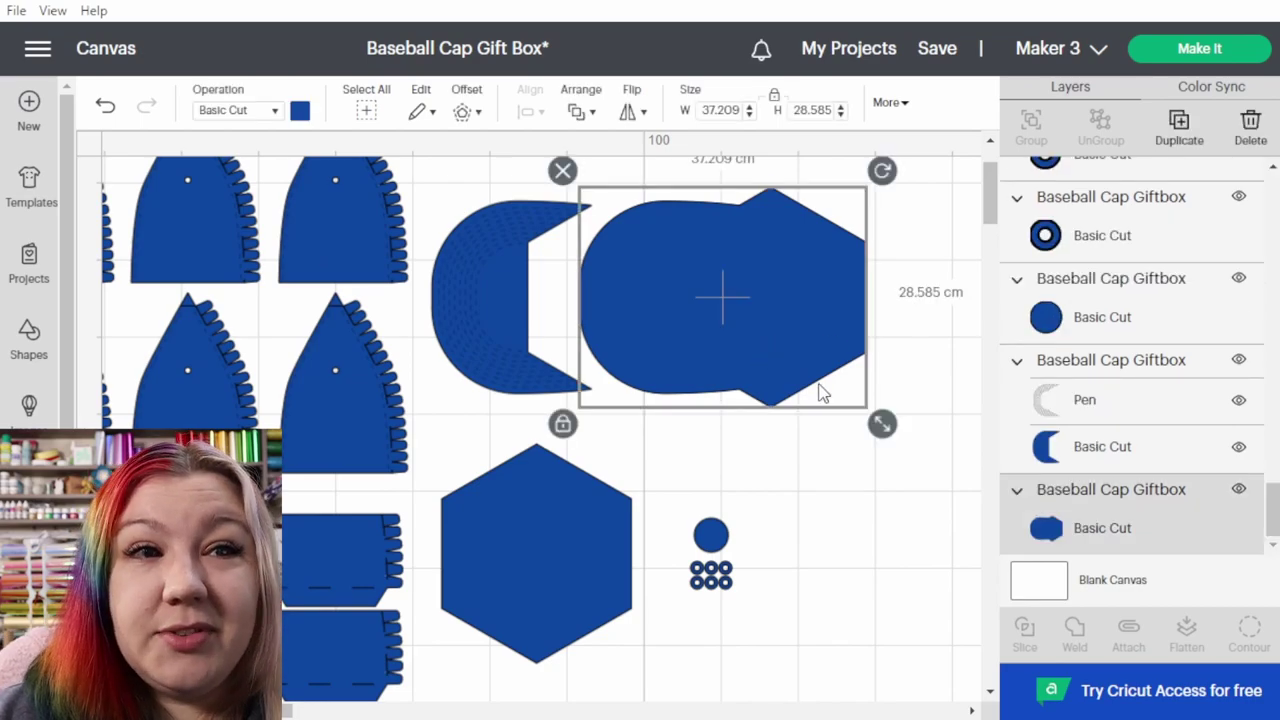
{"action": "left_click", "coordinate": [1176, 415]}
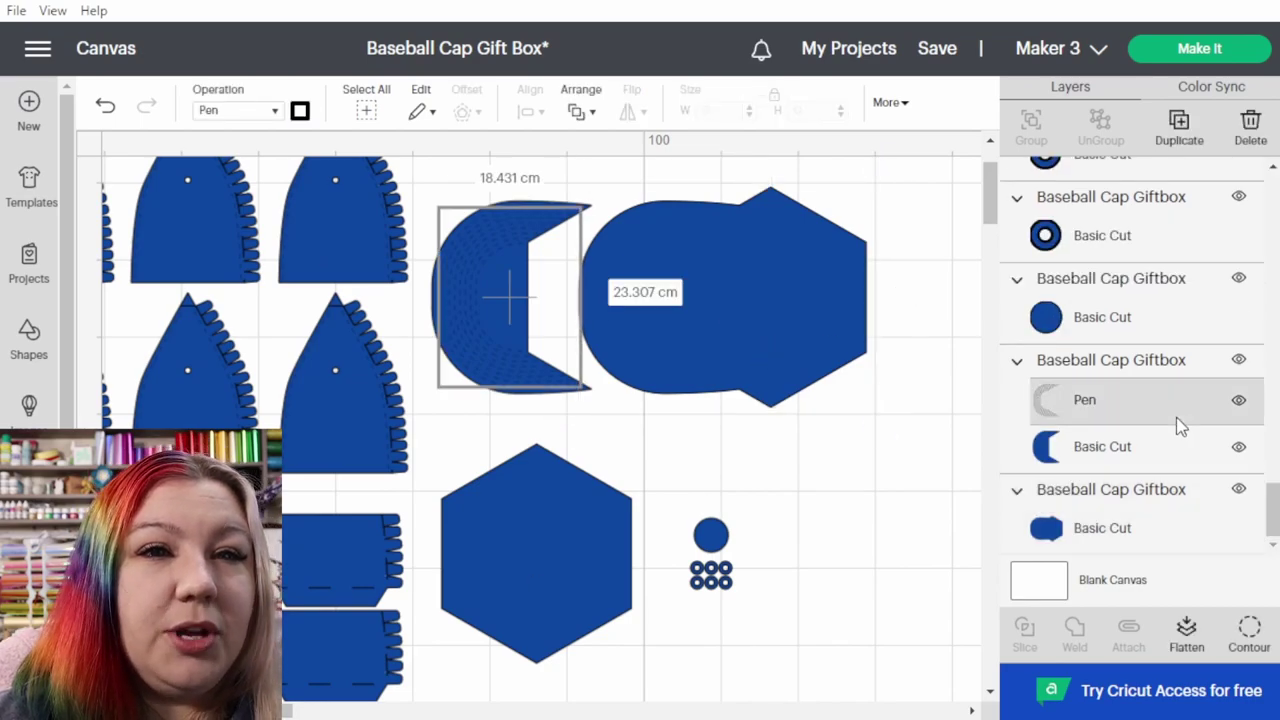
- Enlarge all the pieces together slightly, bringing the base piece to about 37.7 by 29.0 cm
{"action": "key", "text": "ctrl+a"}
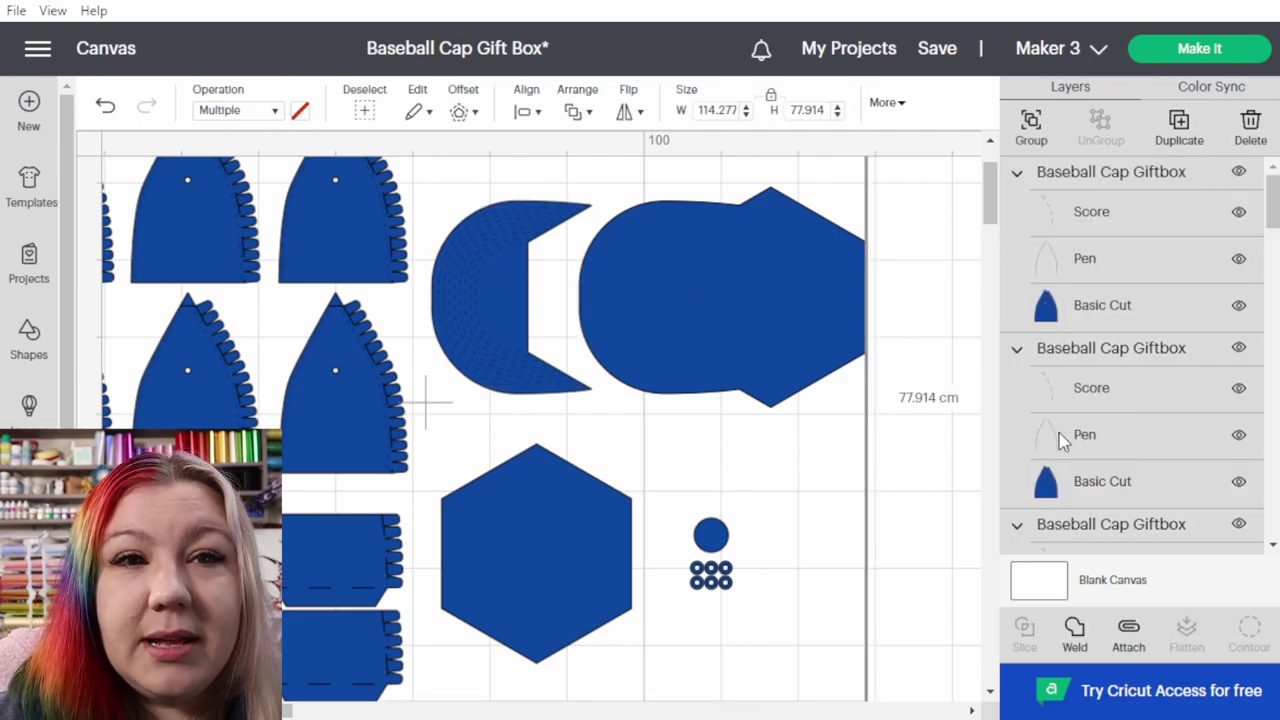
{"action": "scroll", "coordinate": [865, 585], "scroll_direction": "down", "scroll_amount": 1}
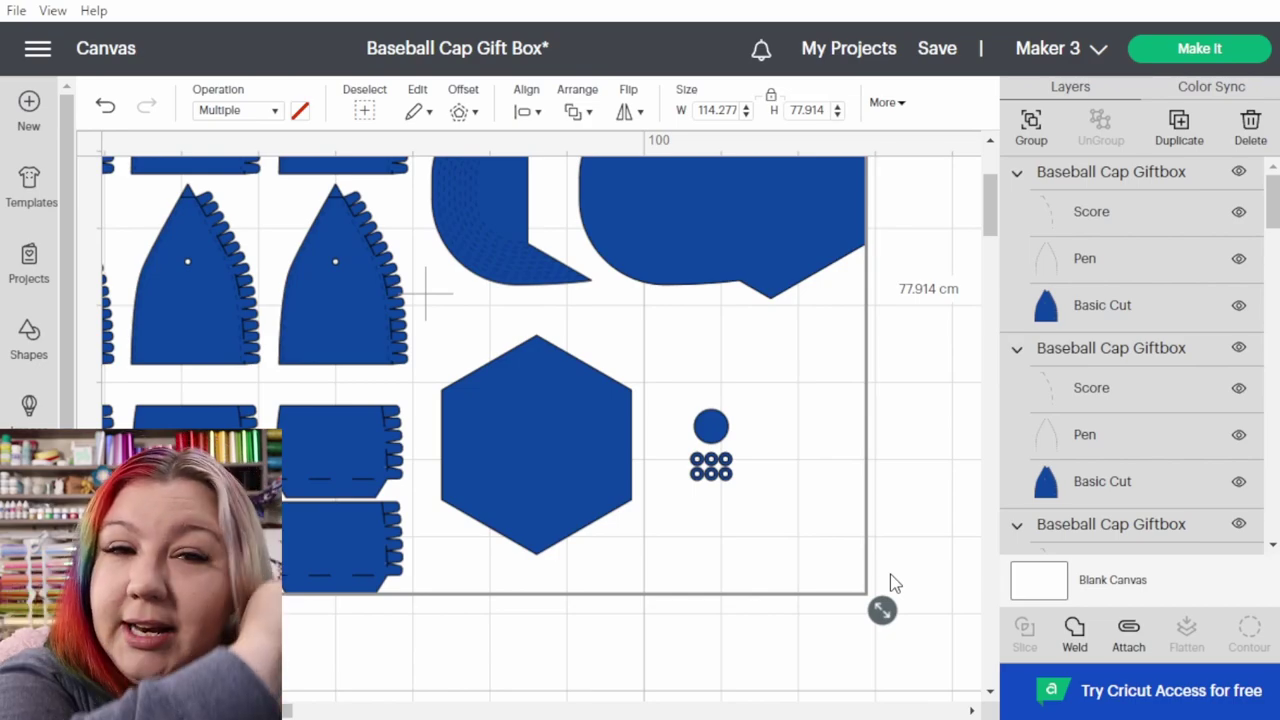
{"action": "left_click_drag", "start_coordinate": [881, 609], "coordinate": [894, 617]}
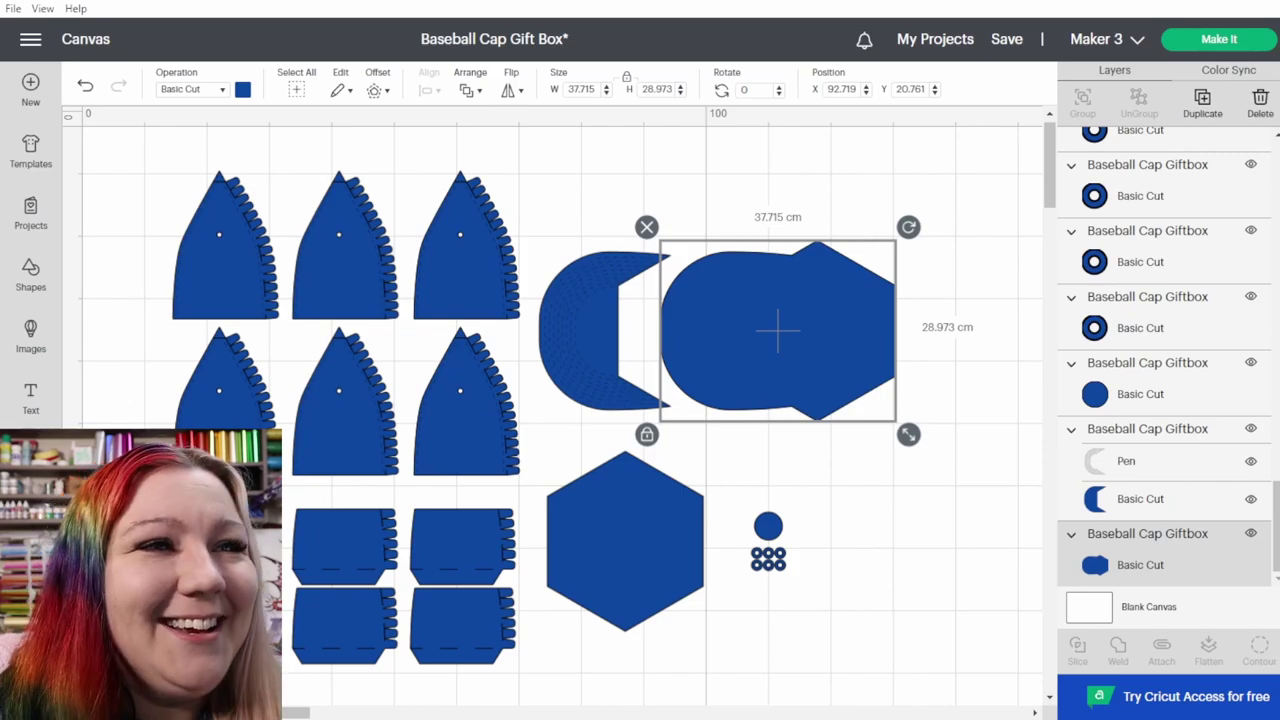
- Insert a square, unlock its proportions and stretch it into a rectangle of about 46.0 by 35.4 cm
{"action": "left_click", "coordinate": [30, 272]}
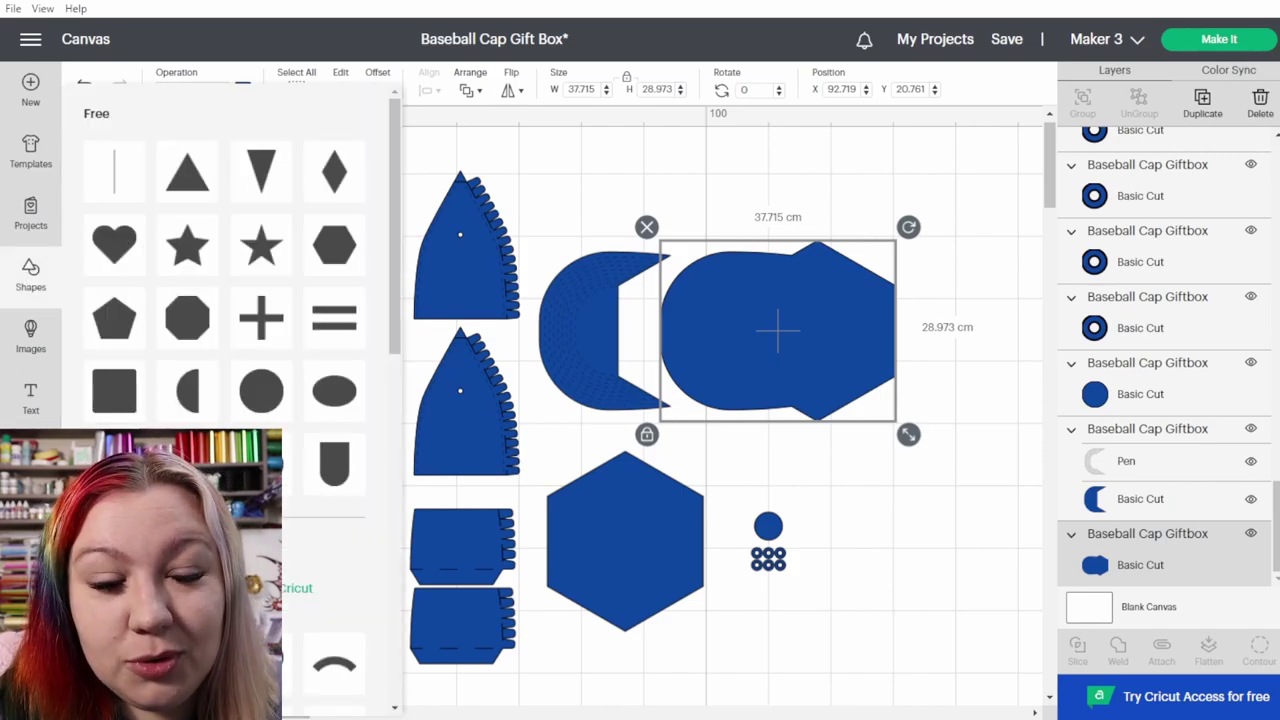
{"action": "left_click", "coordinate": [114, 390]}
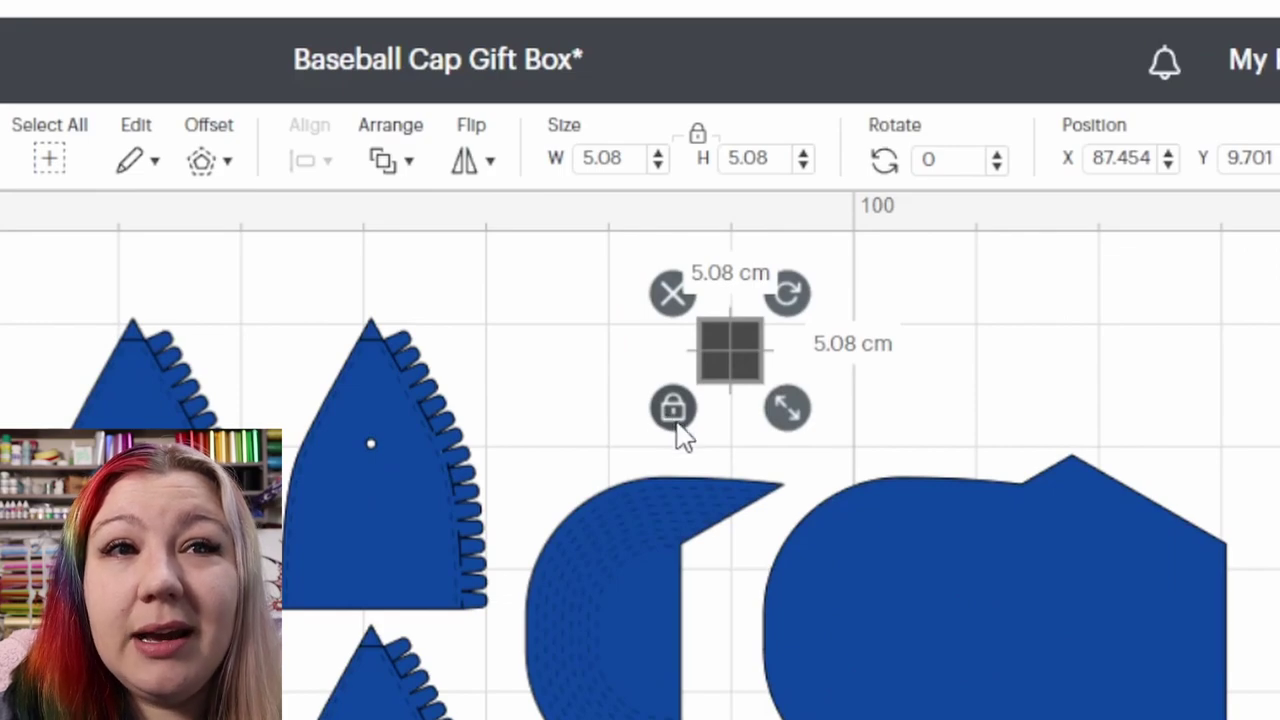
{"action": "left_click", "coordinate": [676, 420]}
{"action": "mouse_move", "coordinate": [790, 420]}
{"action": "left_mouse_down"}
{"action": "mouse_move", "coordinate": [963, 486]}
{"action": "mouse_move", "coordinate": [1175, 600]}
{"action": "mouse_move", "coordinate": [1279, 719]}
{"action": "left_mouse_up"}
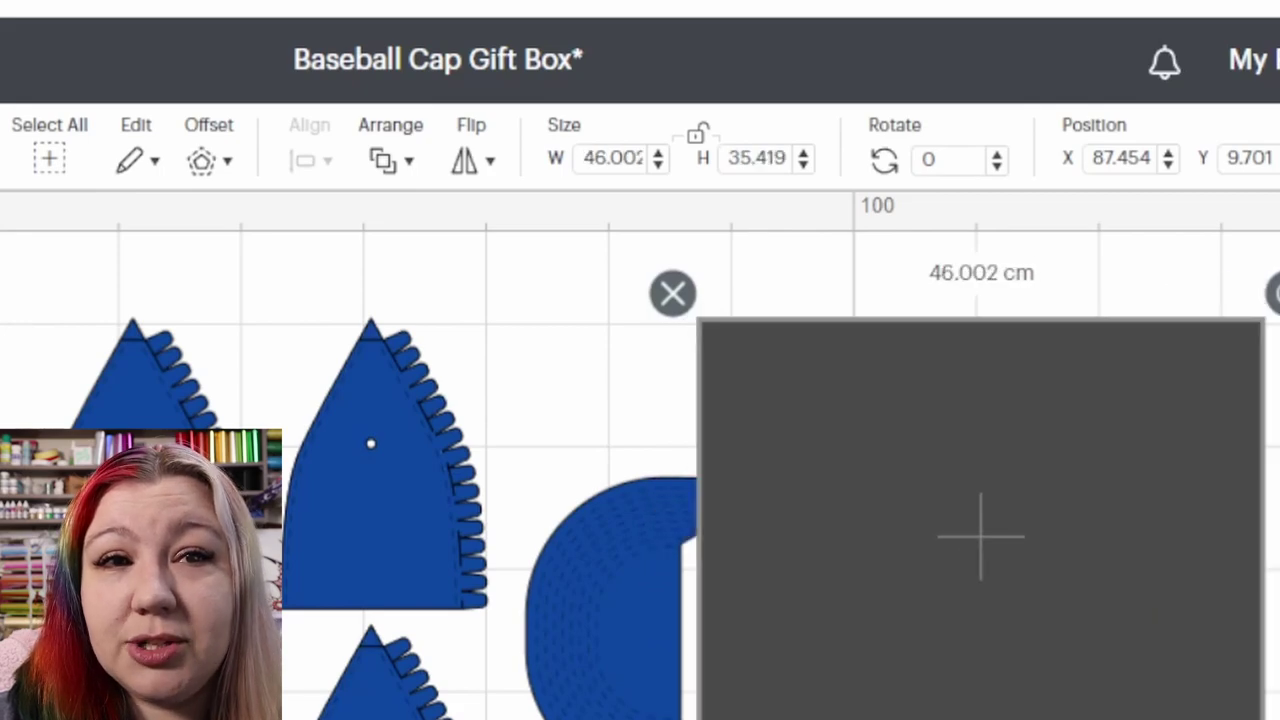
- Set the rectangle's width to 59.6 cm and height to 29.2 cm, and move it over the brim and base pieces
{"action": "left_click", "coordinate": [612, 157]}
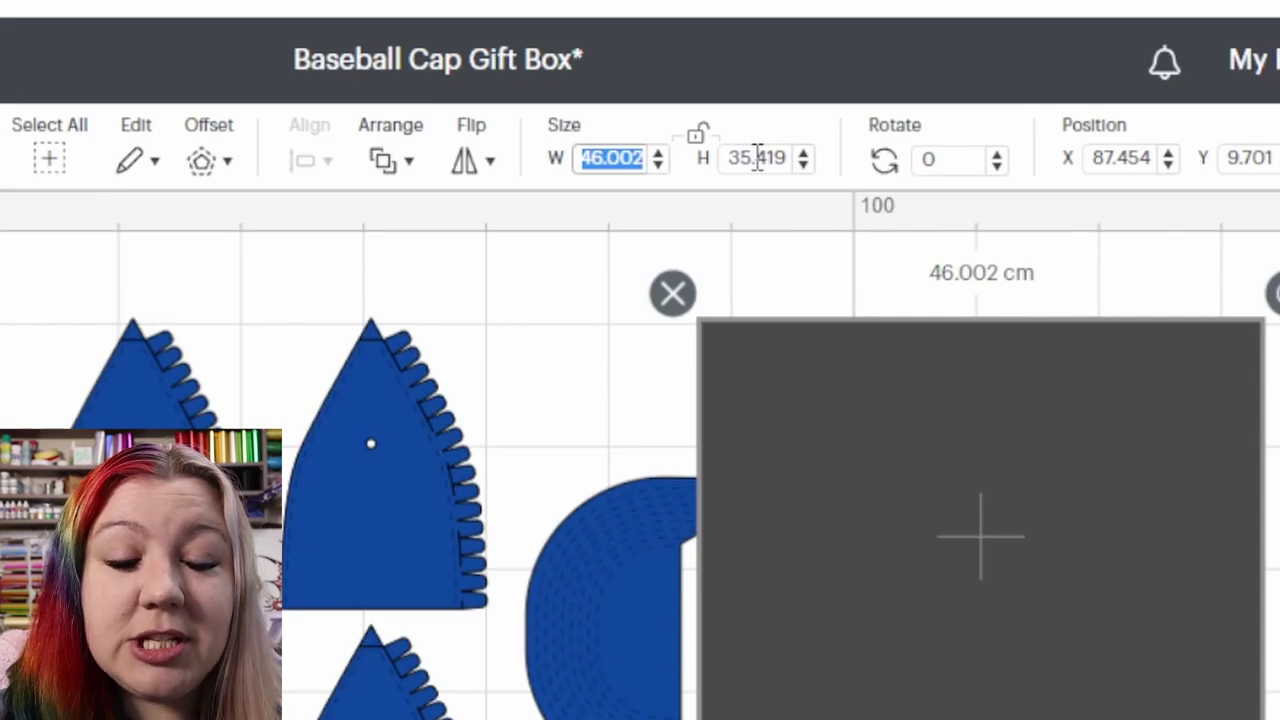
{"action": "type", "text": "59"}
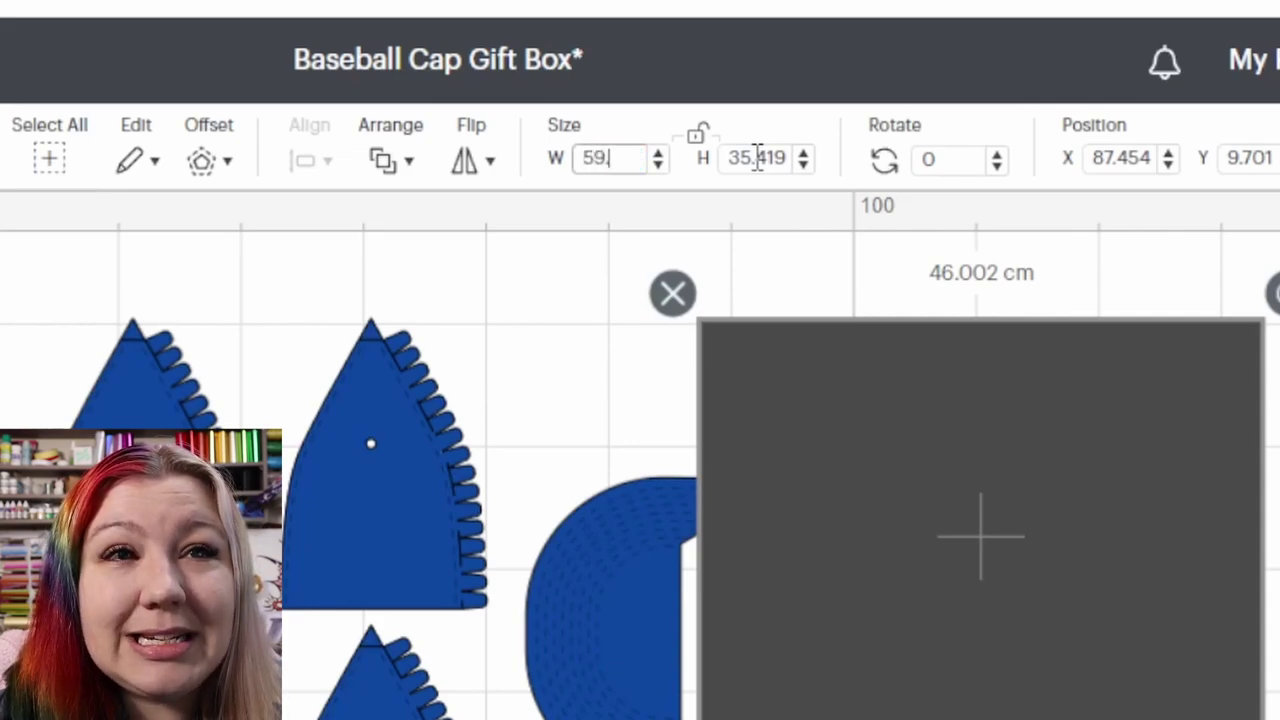
{"action": "type", "text": ".6"}
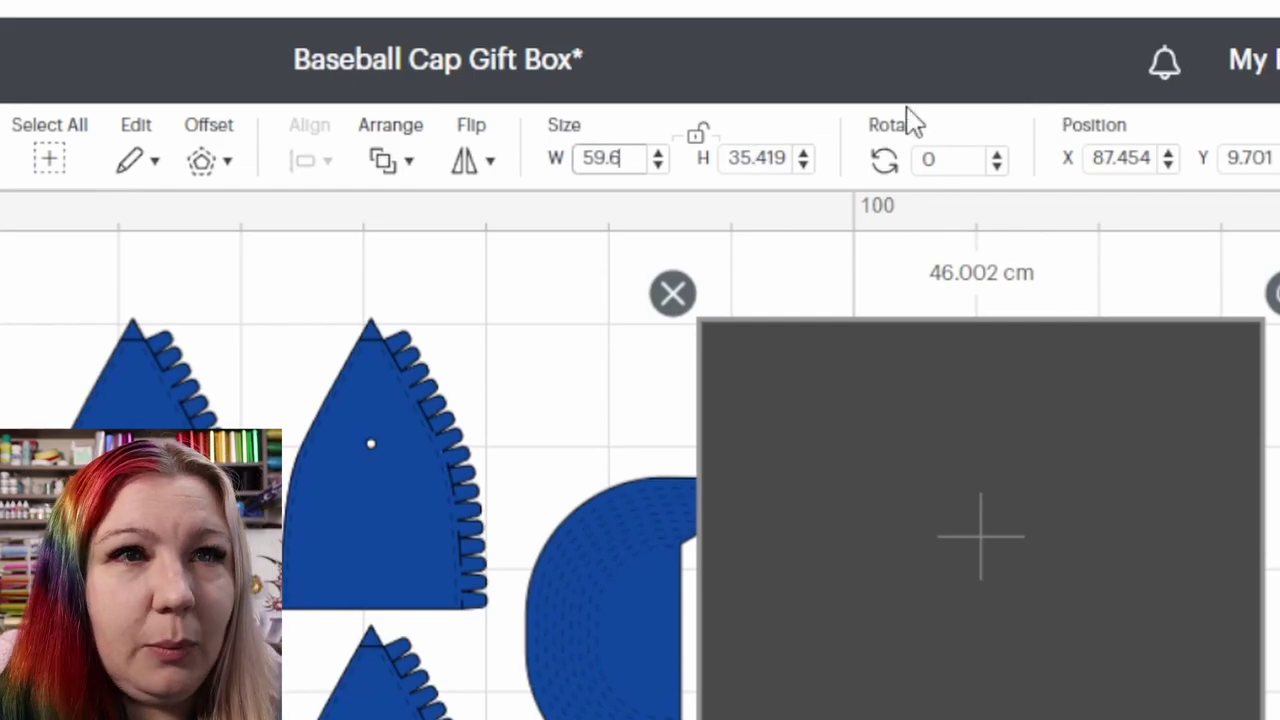
{"action": "left_click", "coordinate": [740, 182]}
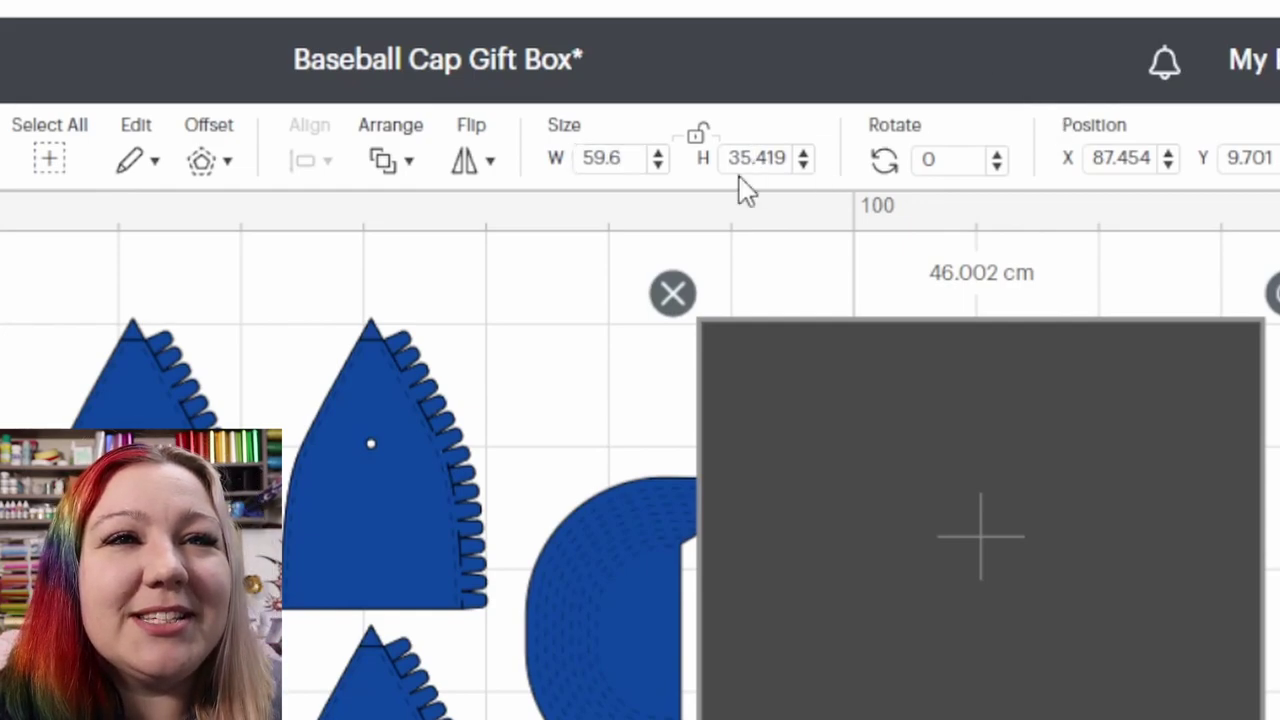
{"action": "left_click_drag", "start_coordinate": [757, 160], "coordinate": [727, 160]}
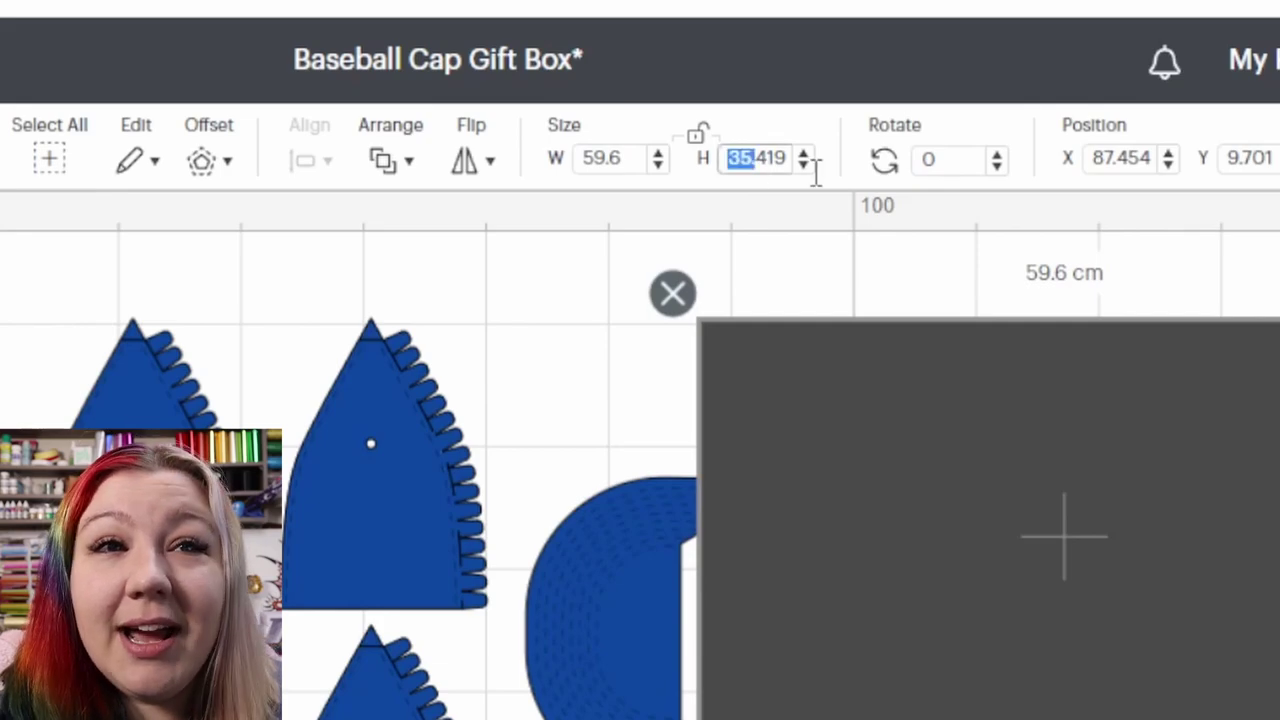
{"action": "left_click_drag", "start_coordinate": [816, 172], "coordinate": [920, 195]}
{"action": "type", "text": "29"}
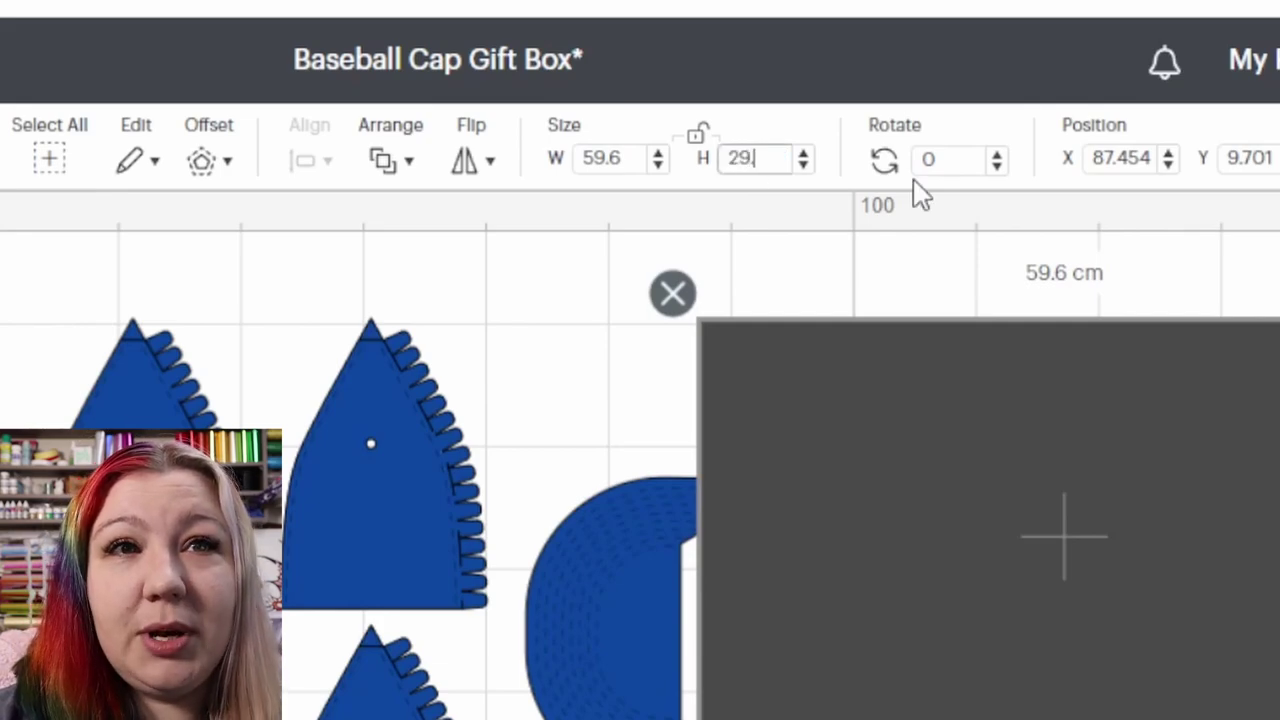
{"action": "type", "text": ".2"}
{"action": "key", "text": "Return"}
{"action": "left_click_drag", "start_coordinate": [1031, 576], "coordinate": [942, 558]}
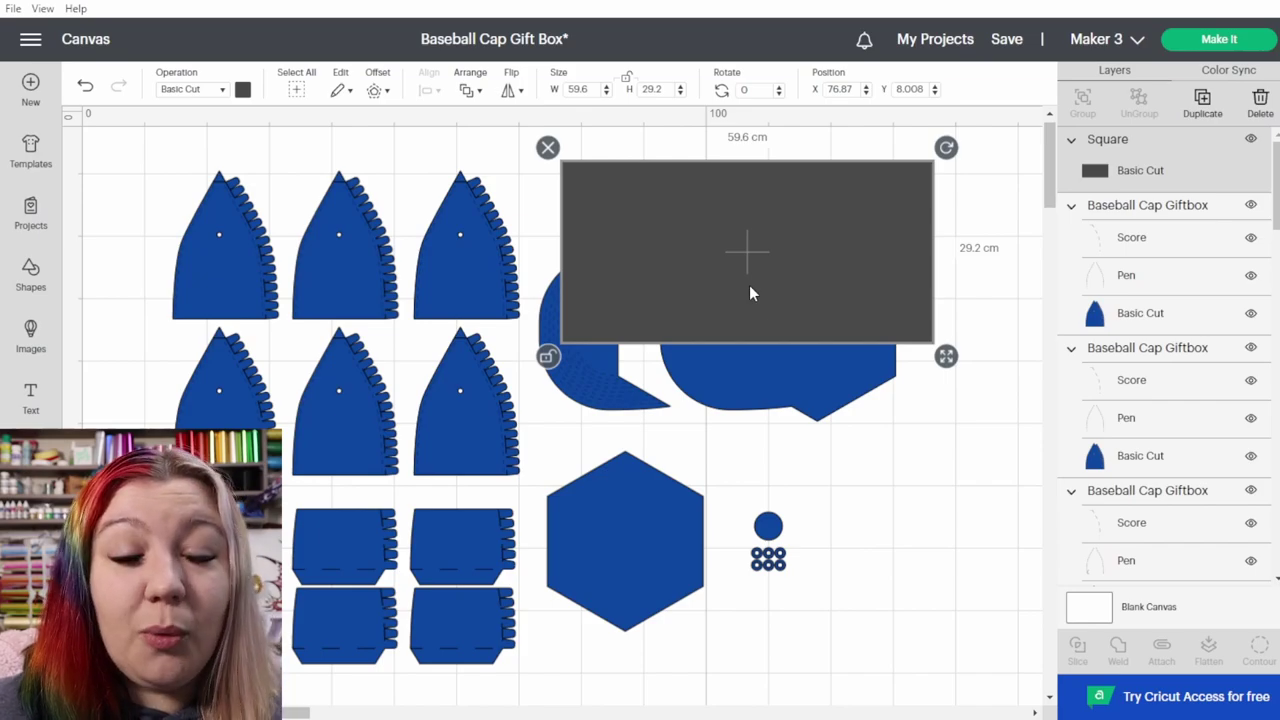
- Duplicate the 59.6 by 29.2 cm rectangle three times
{"action": "right_click", "coordinate": [787, 215]}
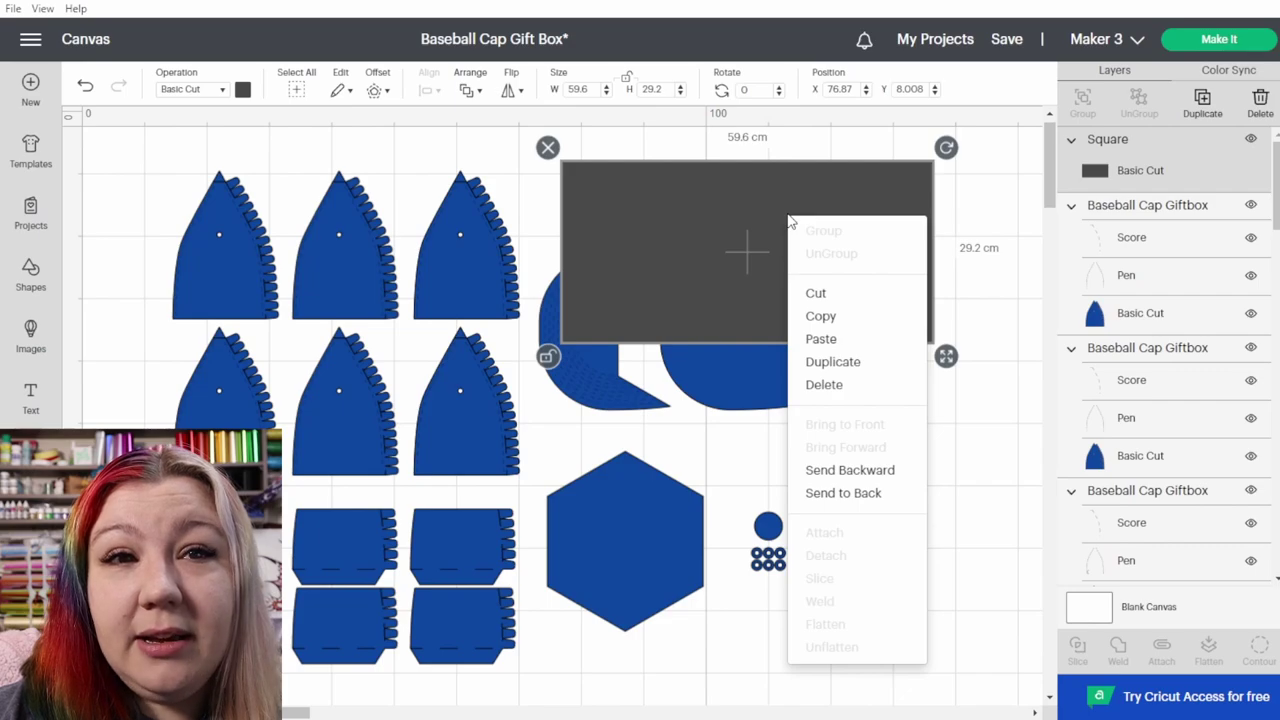
{"action": "left_click", "coordinate": [845, 370]}
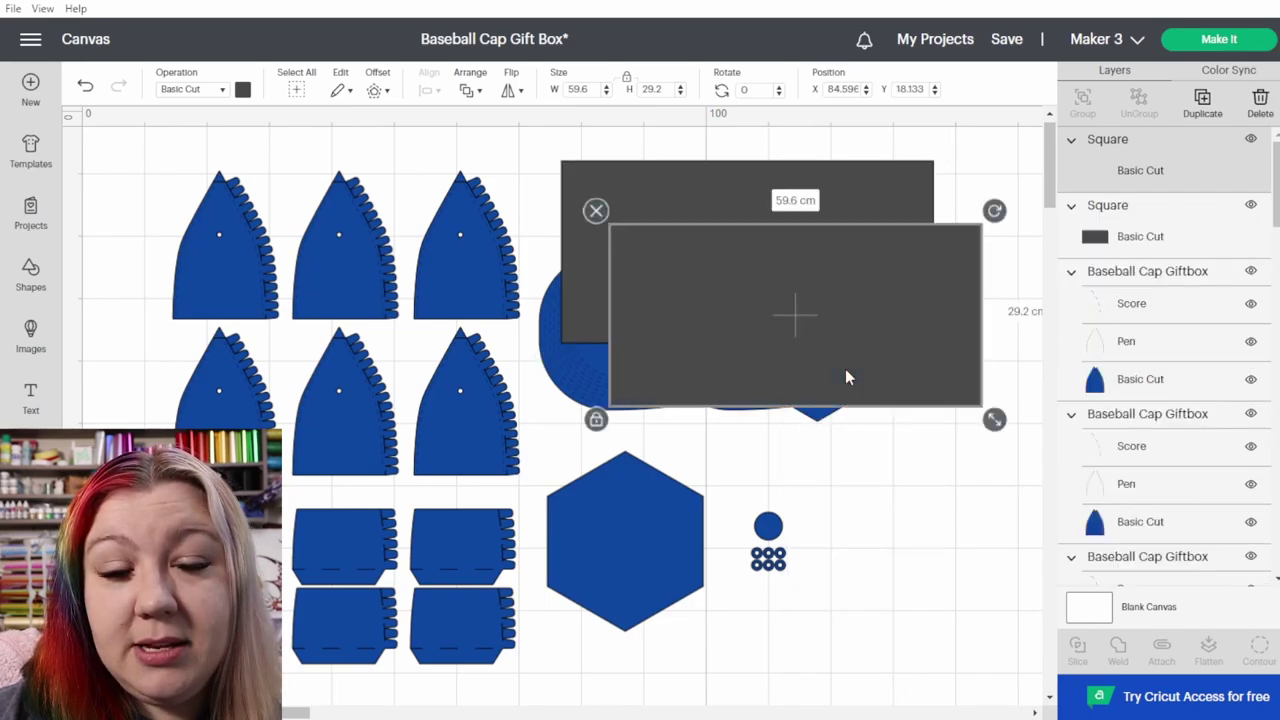
{"action": "right_click", "coordinate": [692, 299]}
{"action": "left_click", "coordinate": [752, 229]}
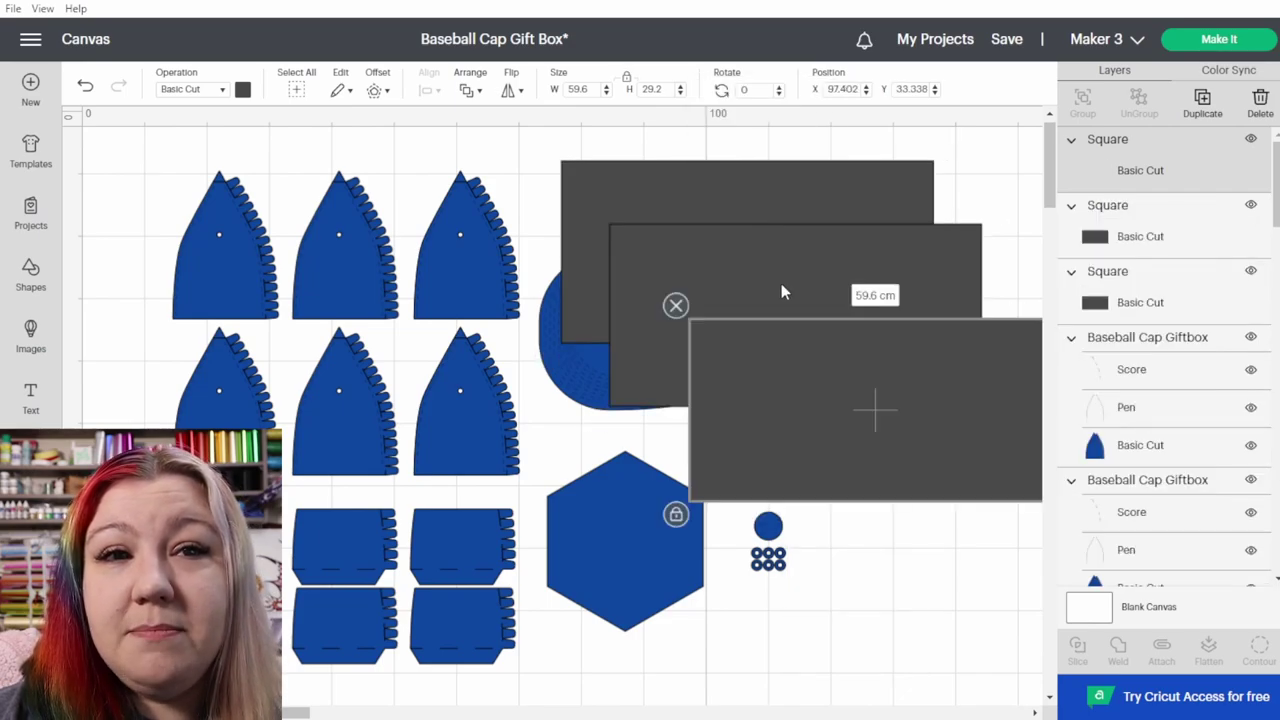
{"action": "right_click", "coordinate": [770, 375]}
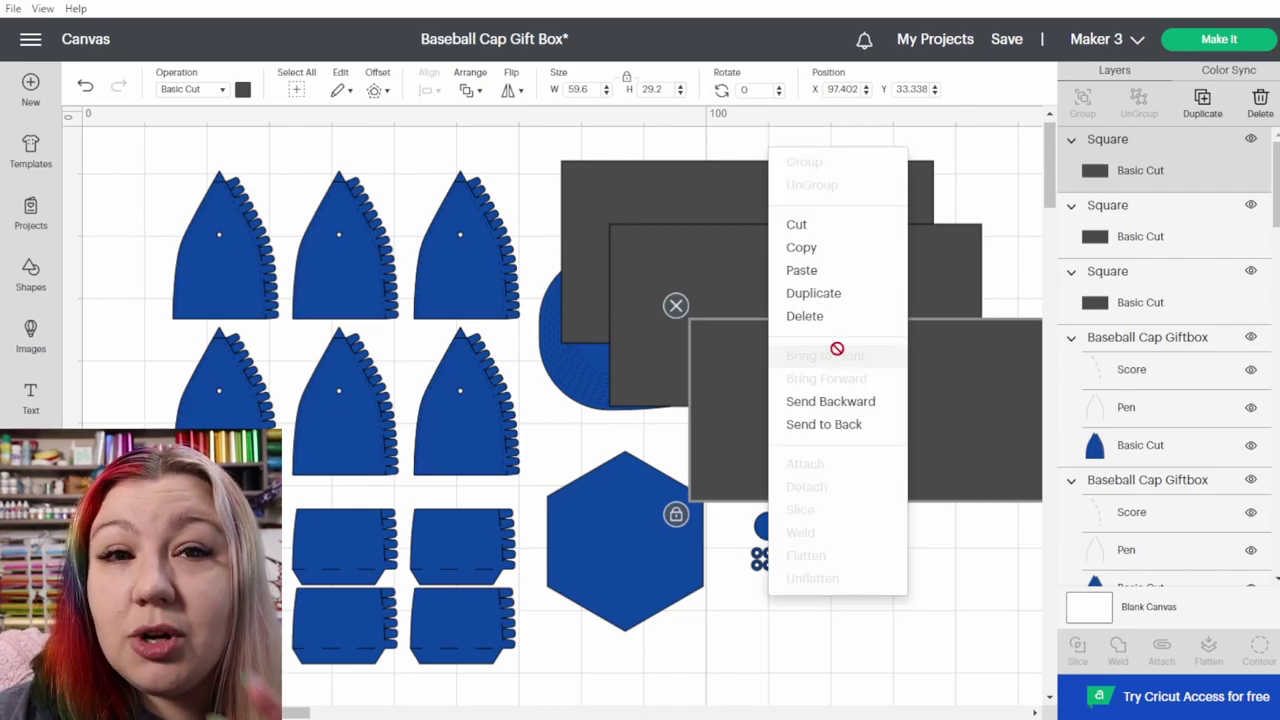
{"action": "left_click", "coordinate": [846, 302]}
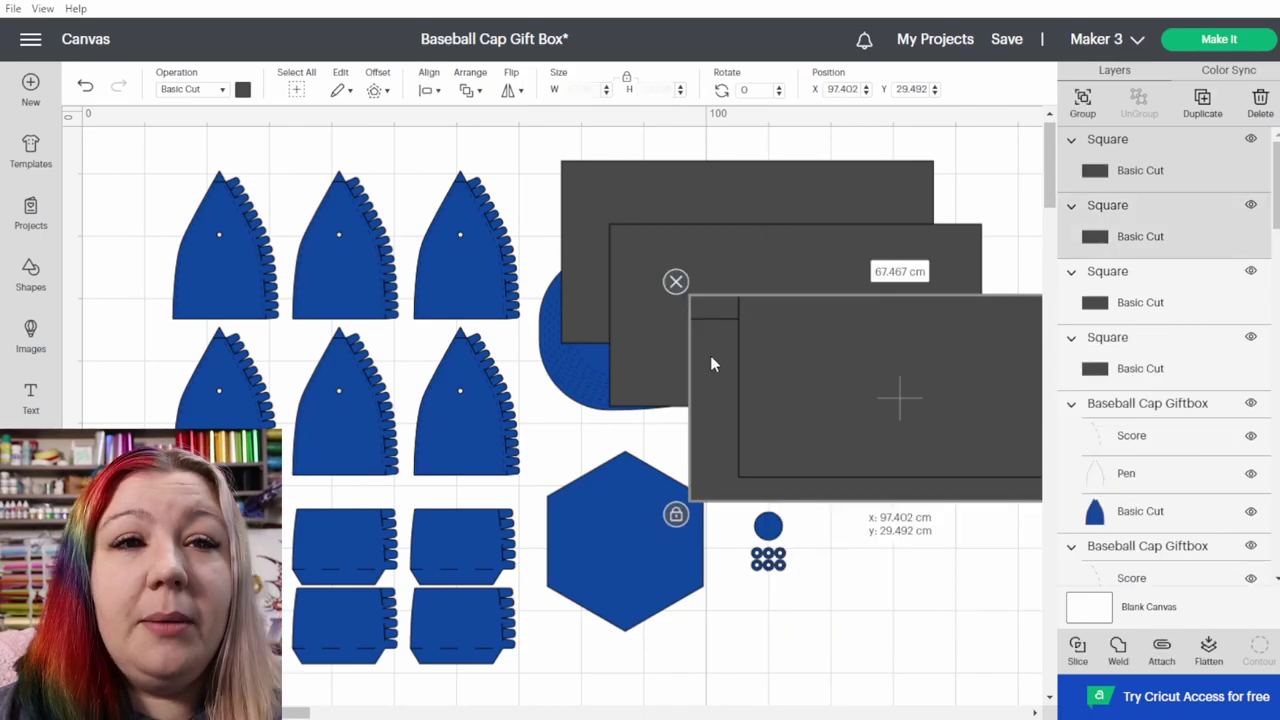
- Send all four rectangles behind the cap pieces and move the three duplicates away toward the lower right
{"action": "left_click", "coordinate": [648, 292], "text": "shift"}
{"action": "left_click", "coordinate": [618, 185], "text": "shift"}
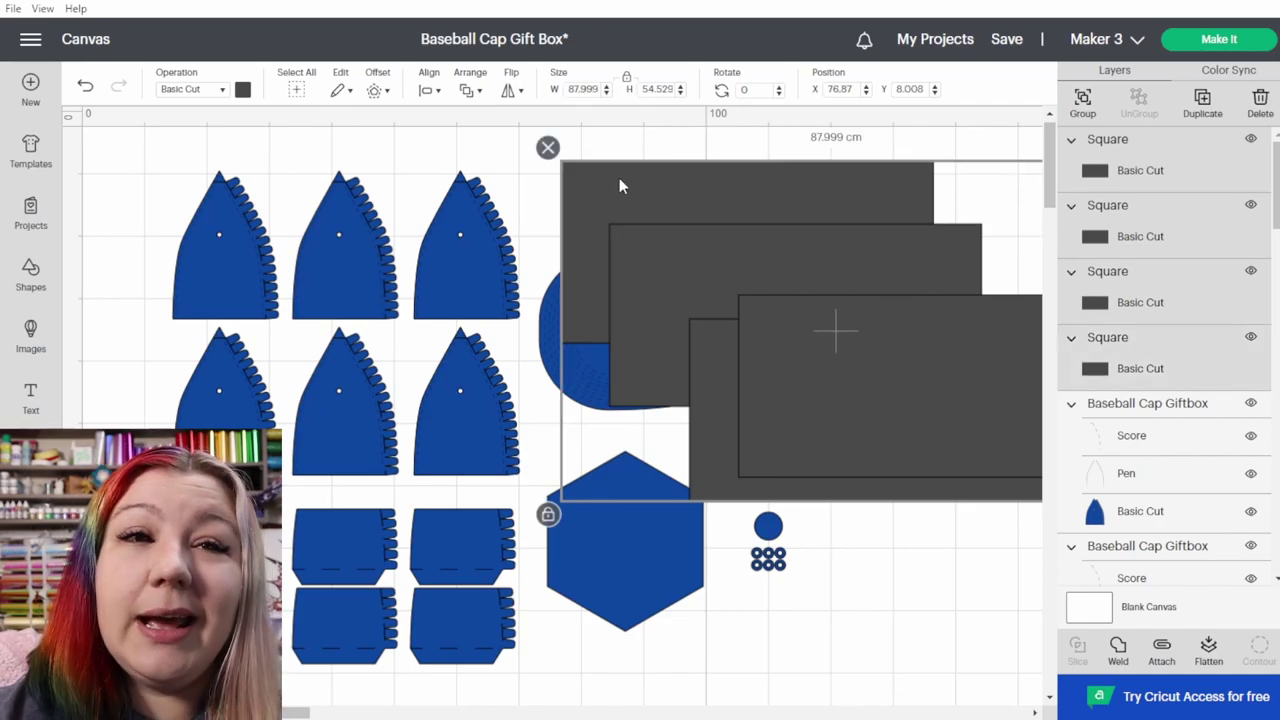
{"action": "right_click", "coordinate": [699, 208]}
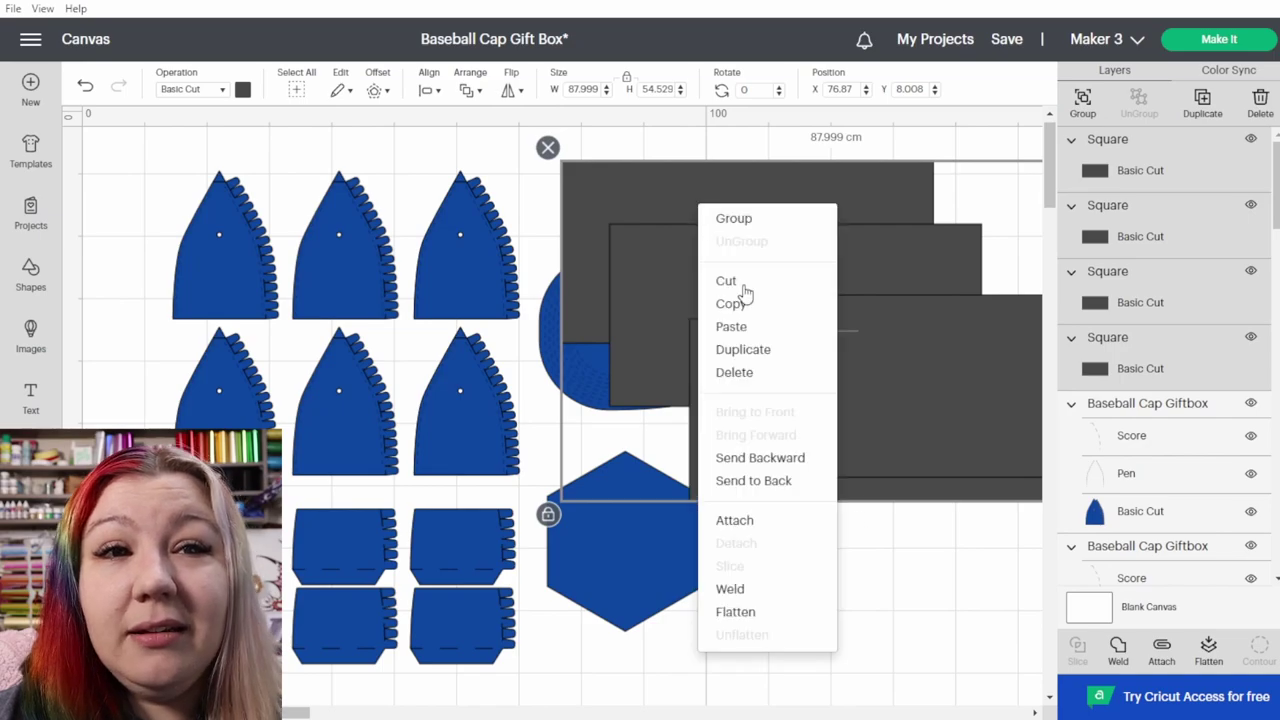
{"action": "left_click", "coordinate": [753, 481]}
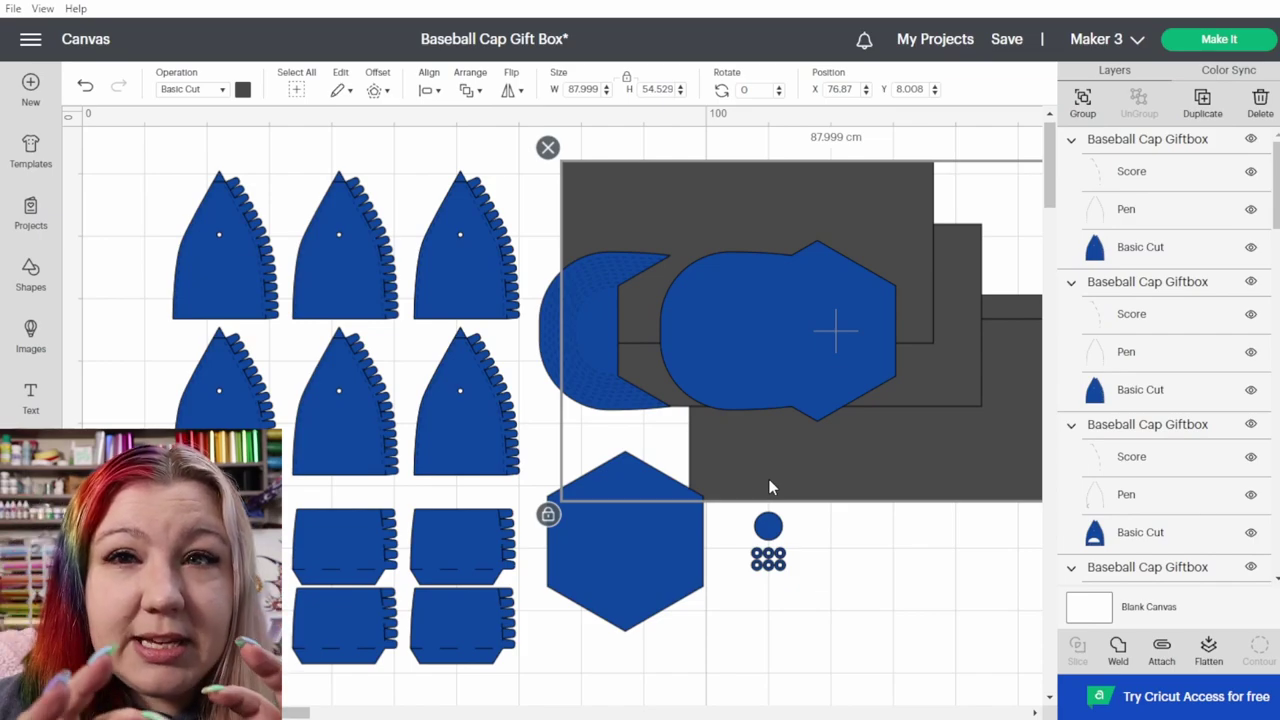
{"action": "left_click_drag", "start_coordinate": [975, 374], "coordinate": [1040, 660]}
{"action": "left_click_drag", "start_coordinate": [918, 421], "coordinate": [1130, 580]}
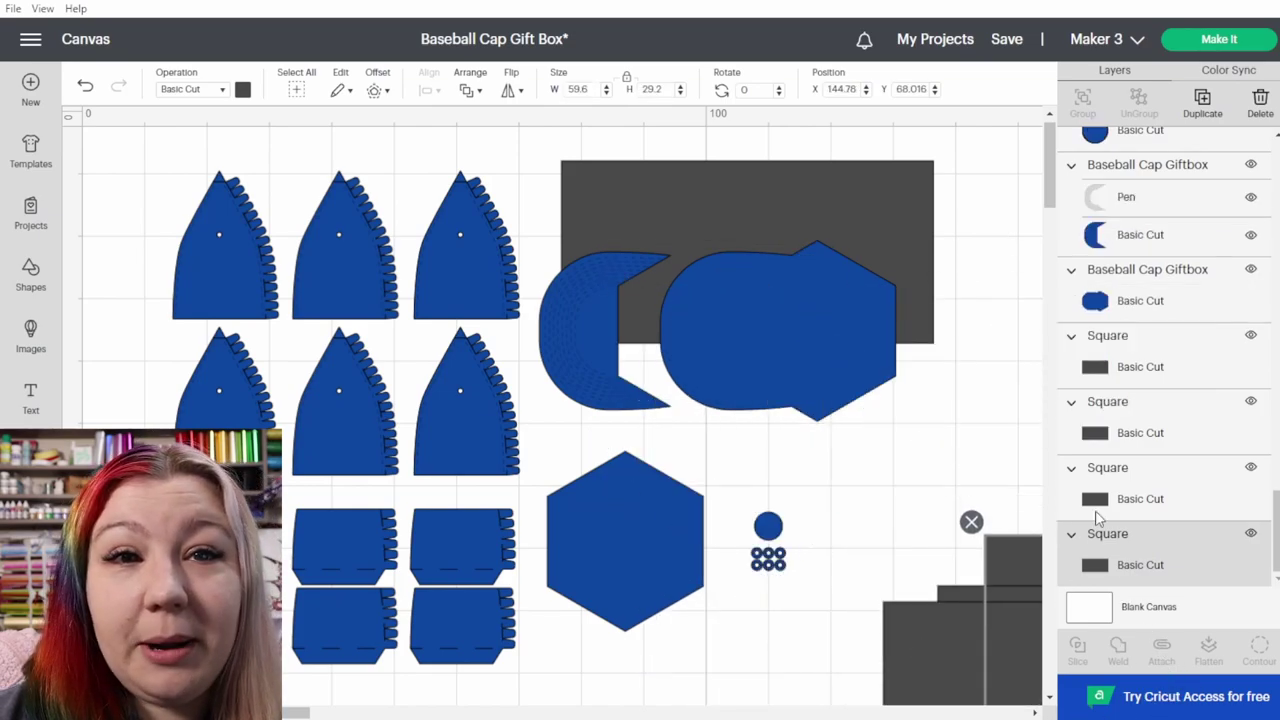
- Place the base piece on the remaining rectangle and align the two along their right edges
{"action": "left_click_drag", "start_coordinate": [791, 367], "coordinate": [852, 286]}
{"action": "left_click", "coordinate": [991, 292]}
{"action": "left_click", "coordinate": [998, 274]}
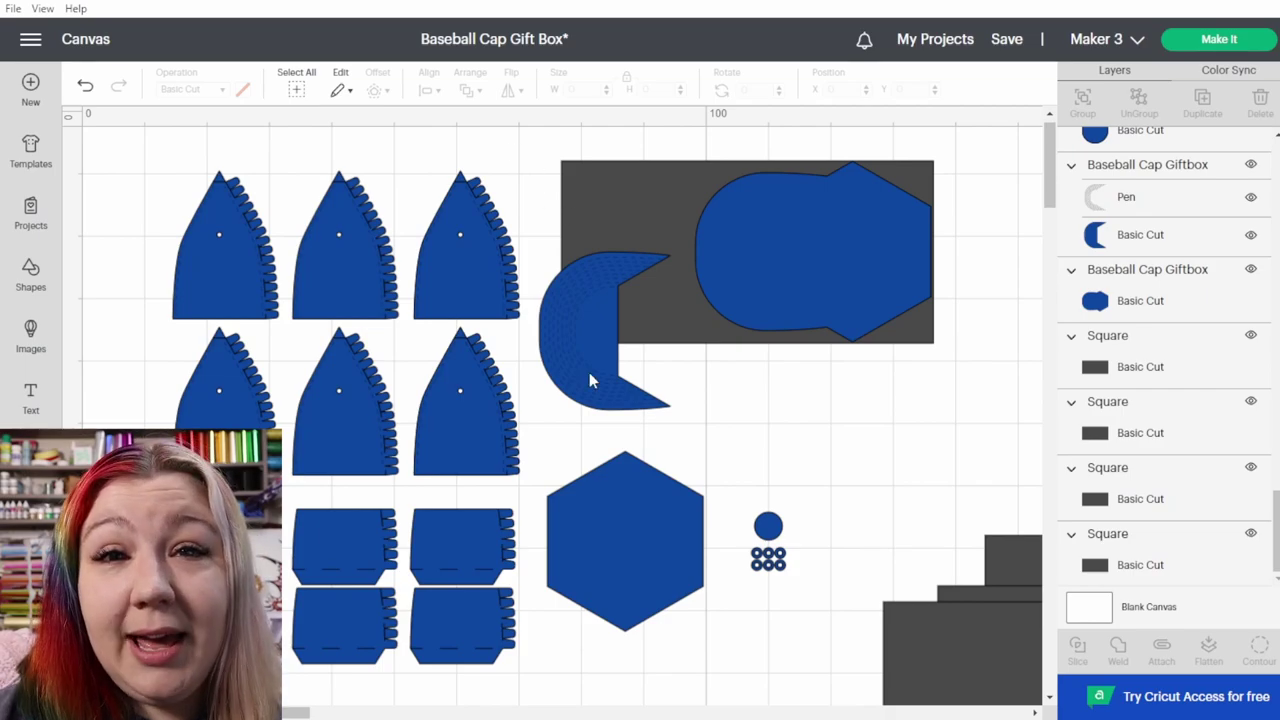
{"action": "left_click_drag", "start_coordinate": [985, 254], "coordinate": [791, 334]}
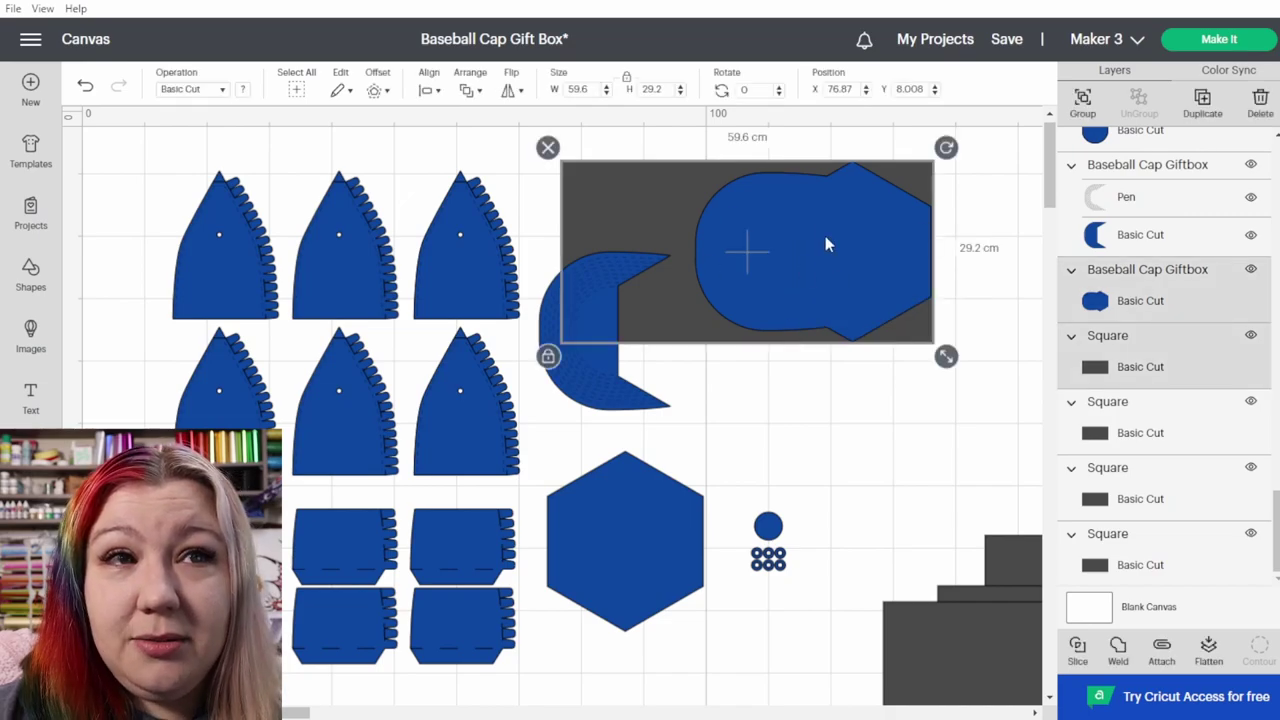
{"action": "left_click", "coordinate": [428, 90]}
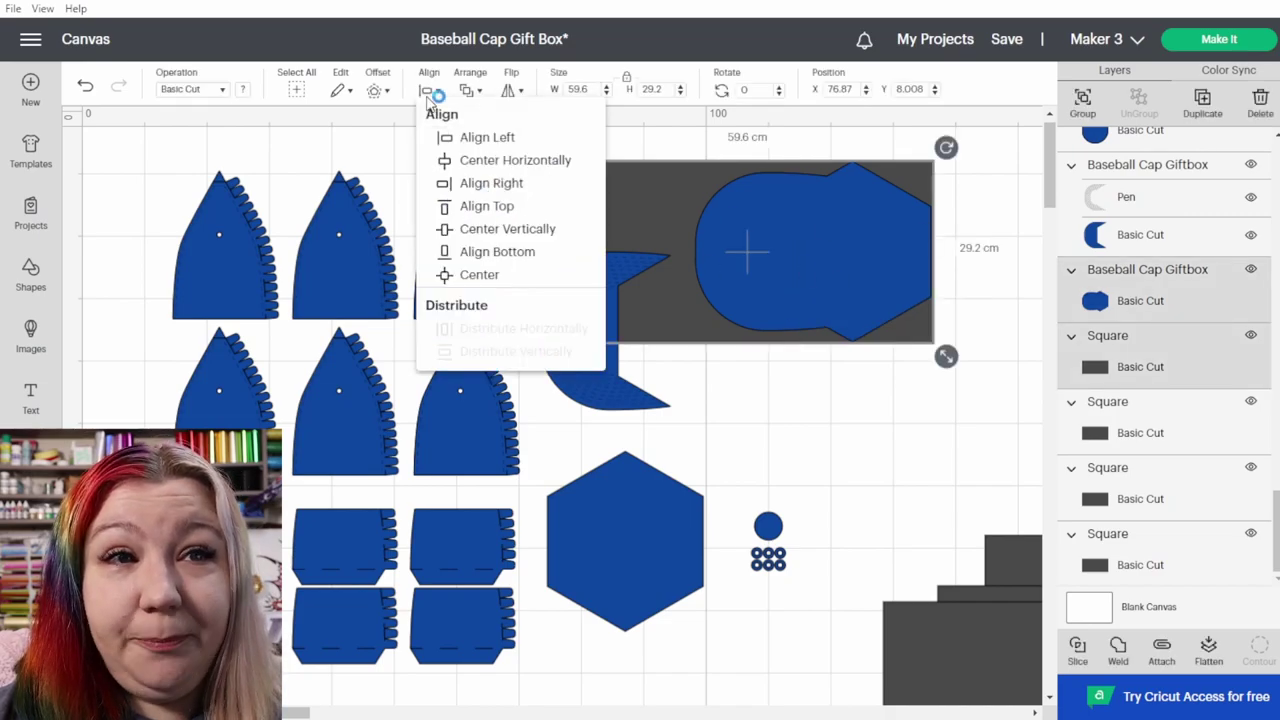
{"action": "left_click", "coordinate": [475, 184]}
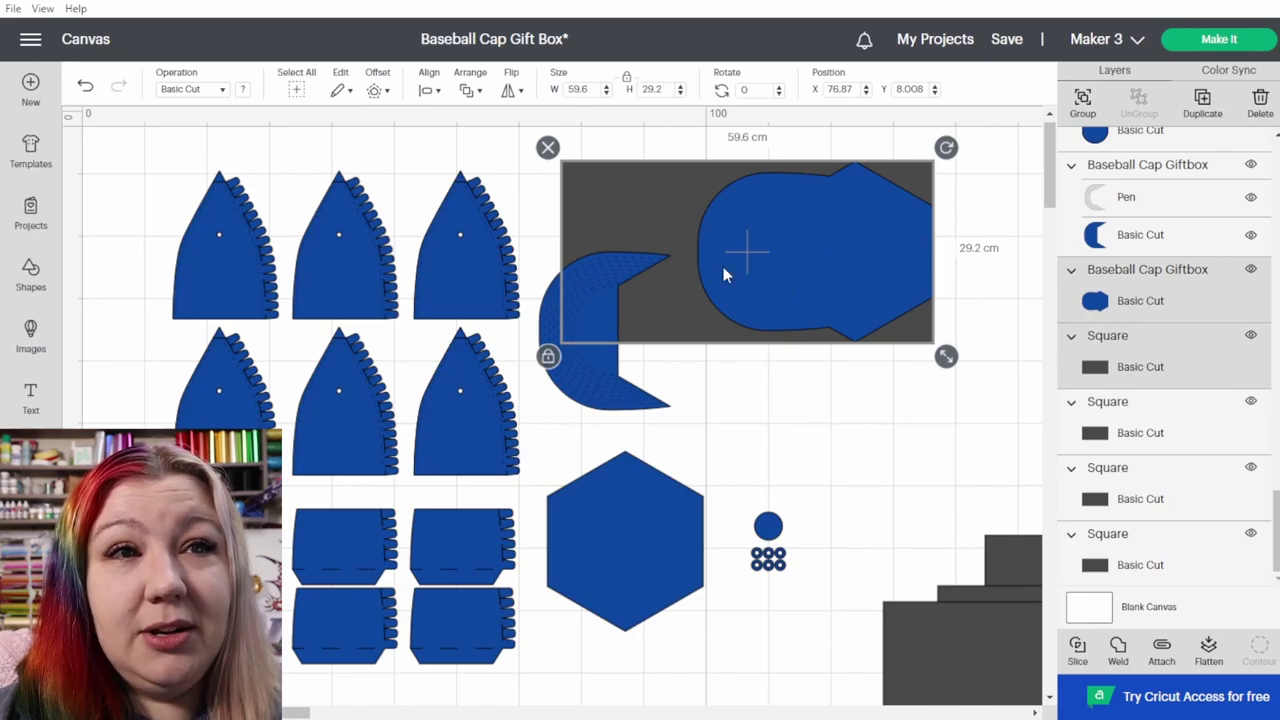
{"action": "left_click", "coordinate": [423, 92]}
{"action": "left_click", "coordinate": [492, 183]}
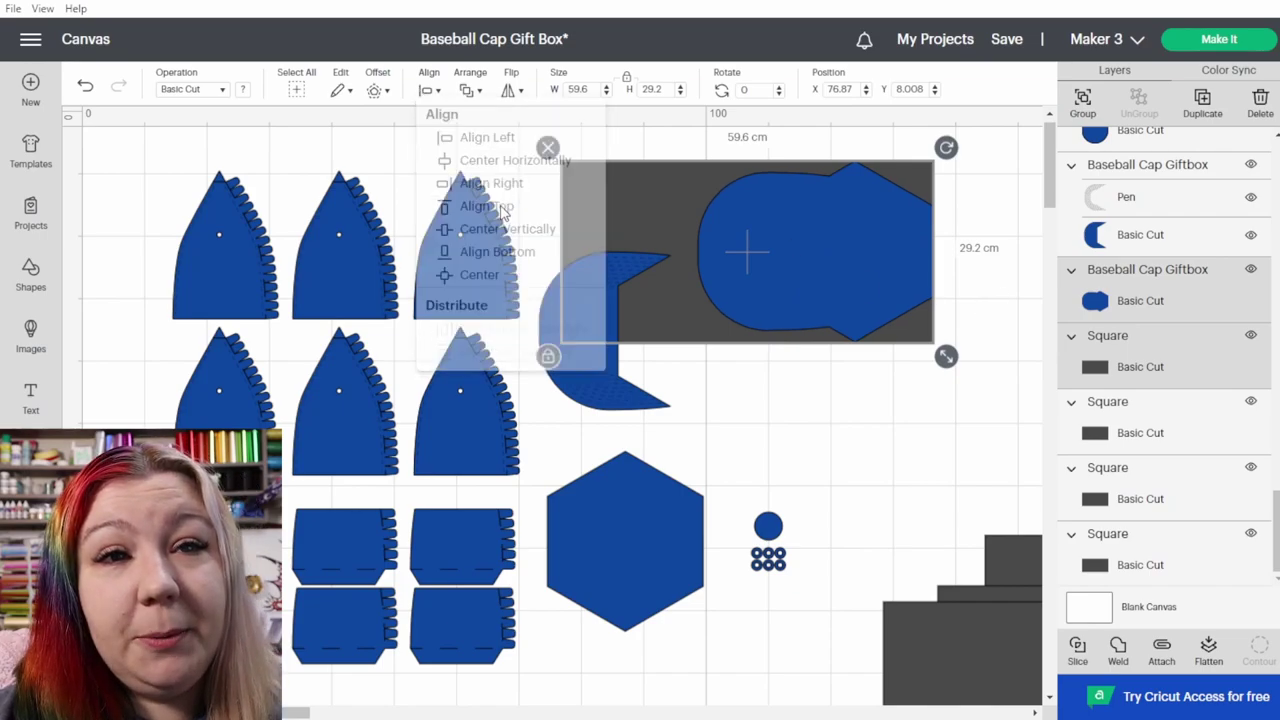
{"action": "left_click", "coordinate": [967, 301]}
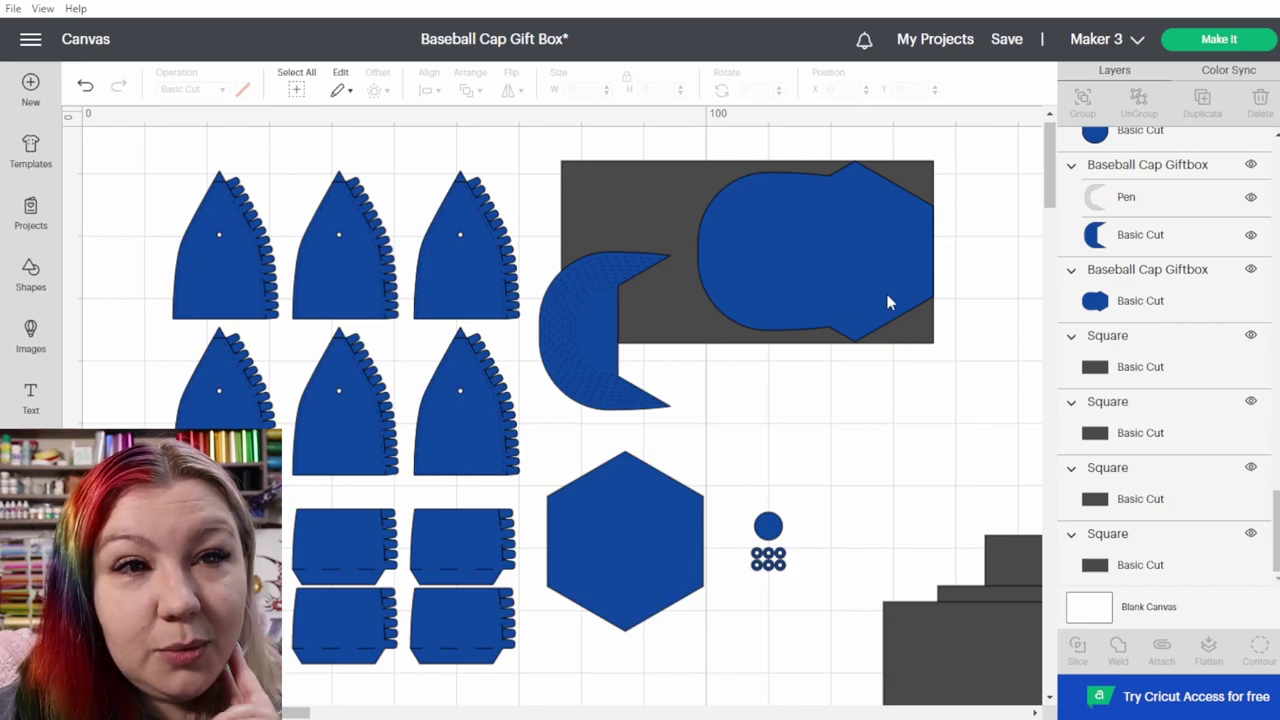
- Fit the brim piece on the rectangle beside the base piece and pull one spare rectangle closer, beneath the hexagon
{"action": "left_click_drag", "start_coordinate": [573, 356], "coordinate": [643, 284]}
{"action": "left_click", "coordinate": [838, 453]}
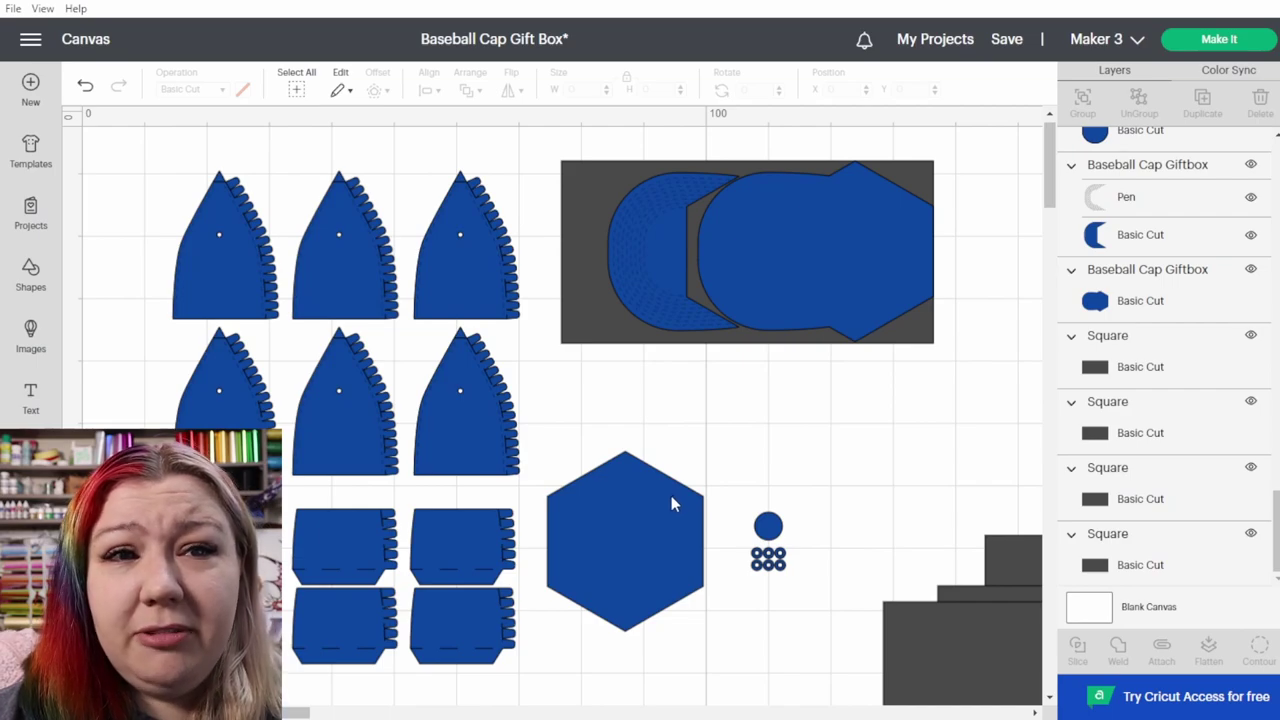
{"action": "left_click", "coordinate": [1036, 565]}
{"action": "left_click_drag", "start_coordinate": [965, 542], "coordinate": [643, 553]}
- Group the brim, base piece and their rectangle, and move the group aside to the right of the other pieces
{"action": "left_click_drag", "start_coordinate": [988, 303], "coordinate": [596, 208]}
{"action": "right_click", "coordinate": [664, 238]}
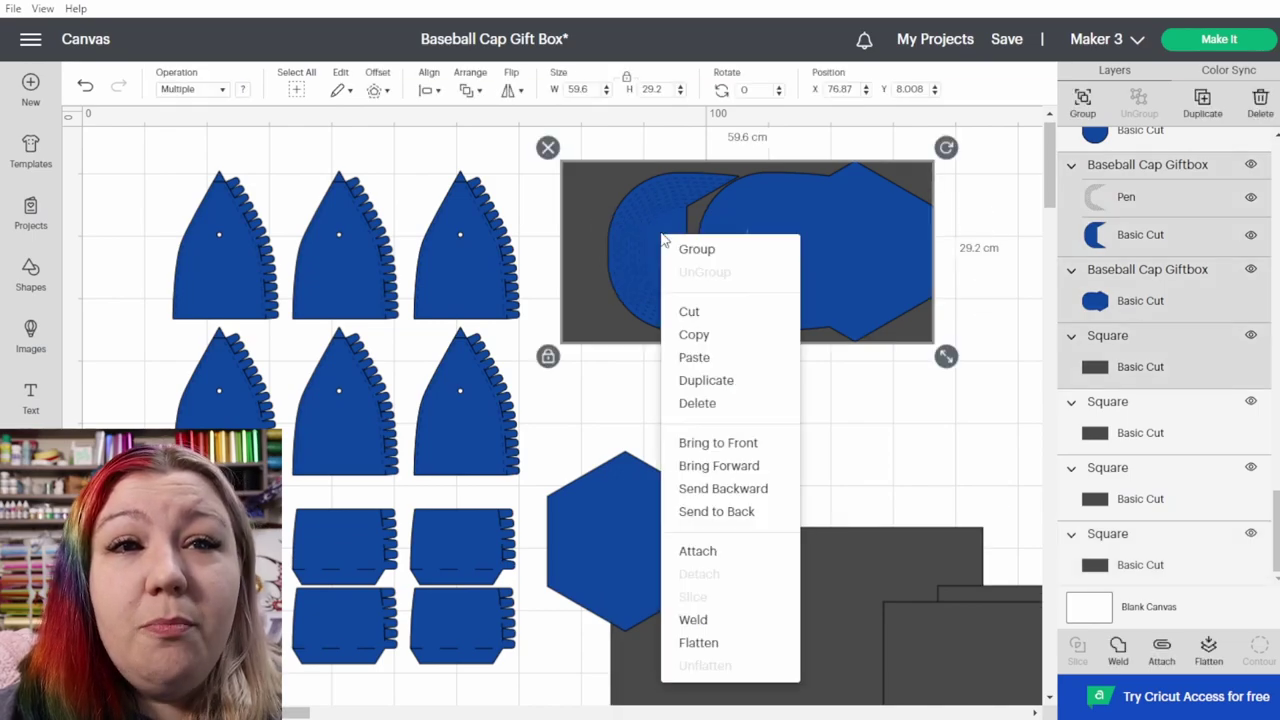
{"action": "left_click", "coordinate": [708, 260]}
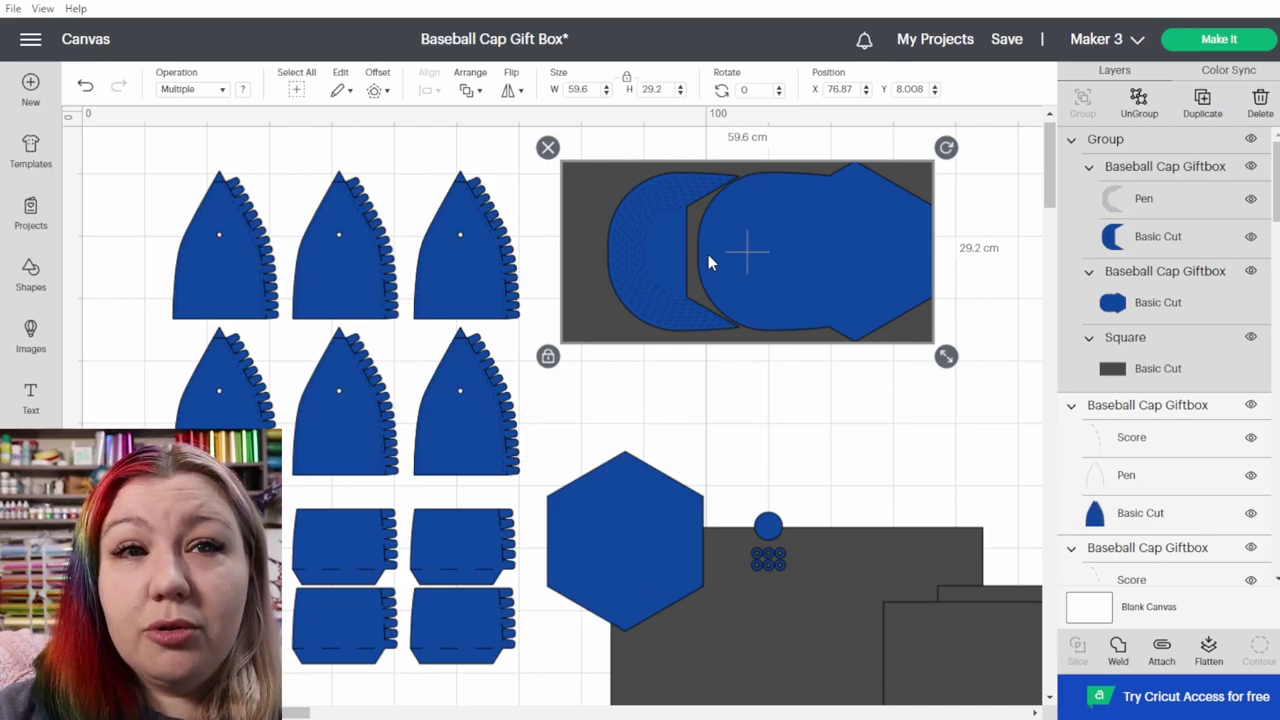
{"action": "left_click_drag", "start_coordinate": [585, 170], "coordinate": [1019, 178]}
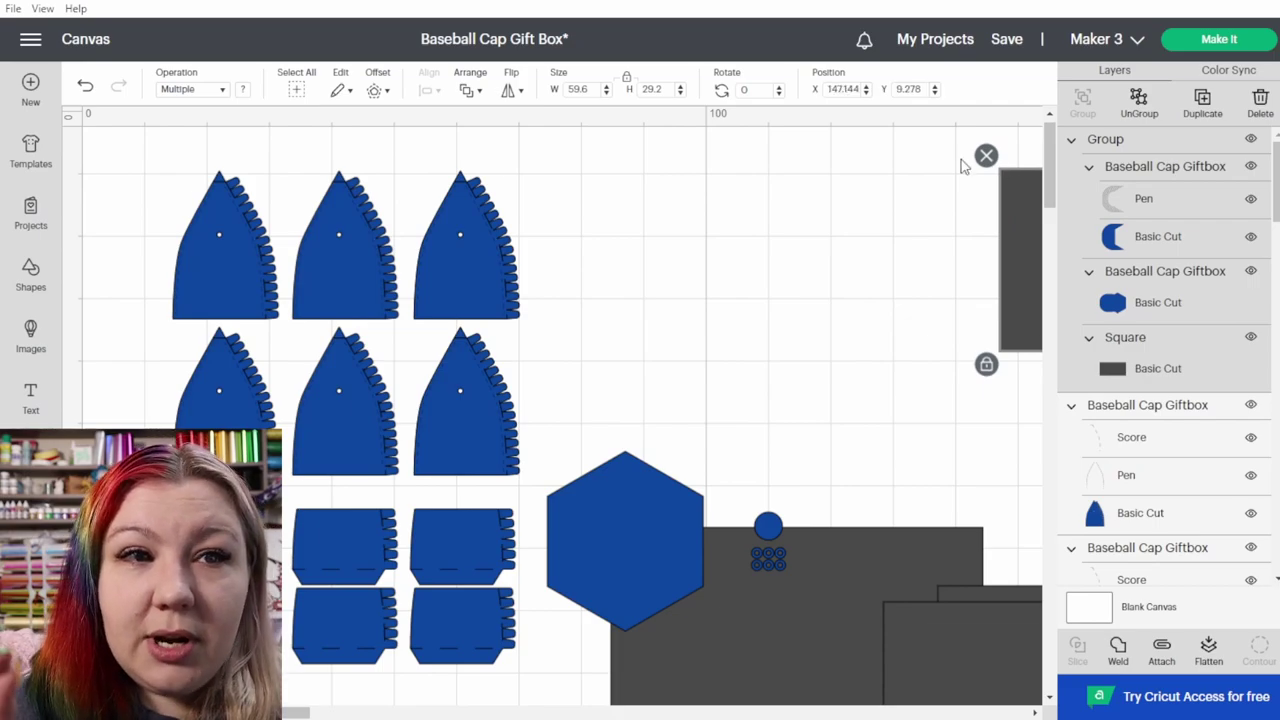
{"action": "left_click", "coordinate": [594, 243]}
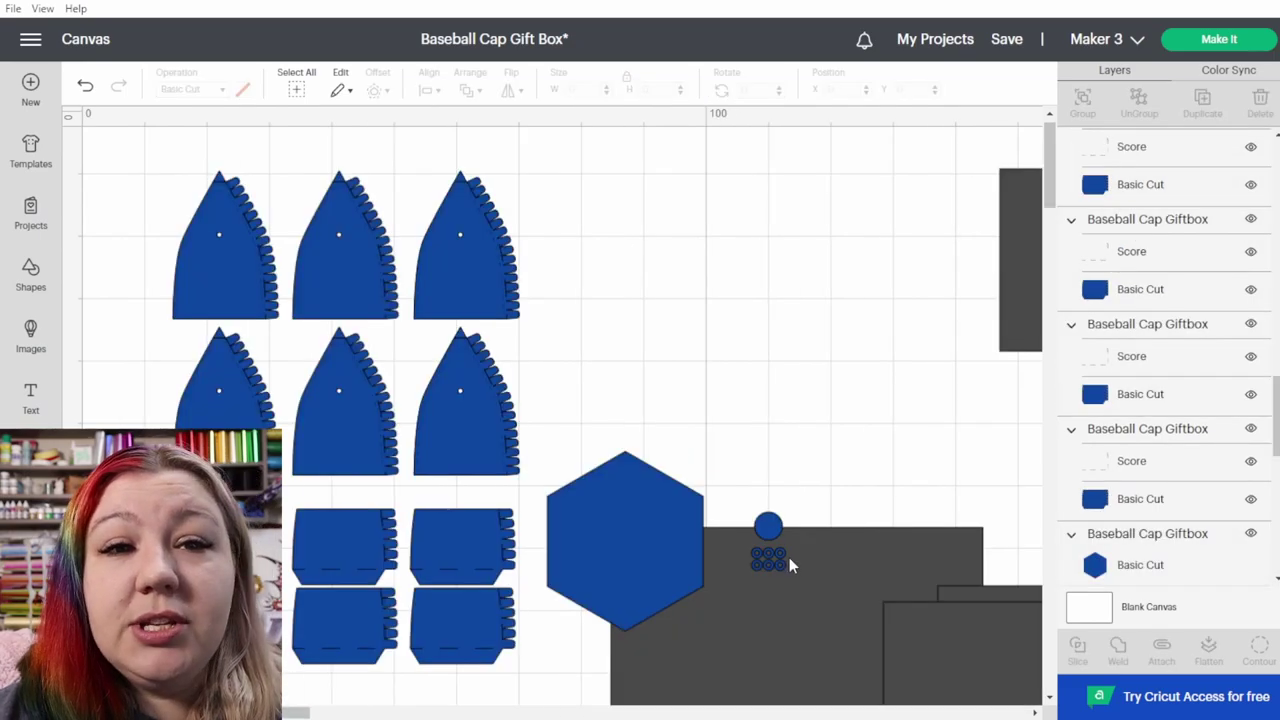
- Move a spare rectangle into the cleared space above the hexagon and place the three upper crown panels on it
{"action": "left_click_drag", "start_coordinate": [770, 690], "coordinate": [716, 337]}
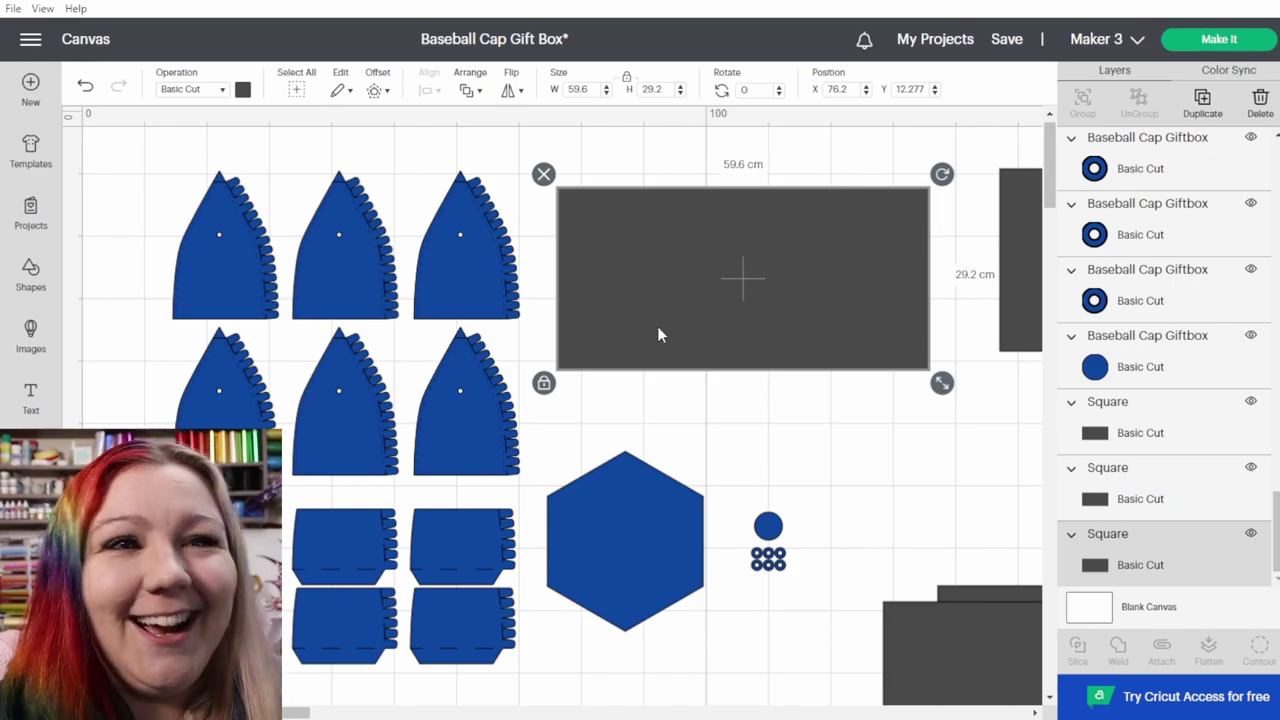
{"action": "left_click_drag", "start_coordinate": [477, 287], "coordinate": [624, 334]}
{"action": "left_click_drag", "start_coordinate": [361, 283], "coordinate": [778, 322]}
{"action": "left_click_drag", "start_coordinate": [260, 270], "coordinate": [721, 246]}
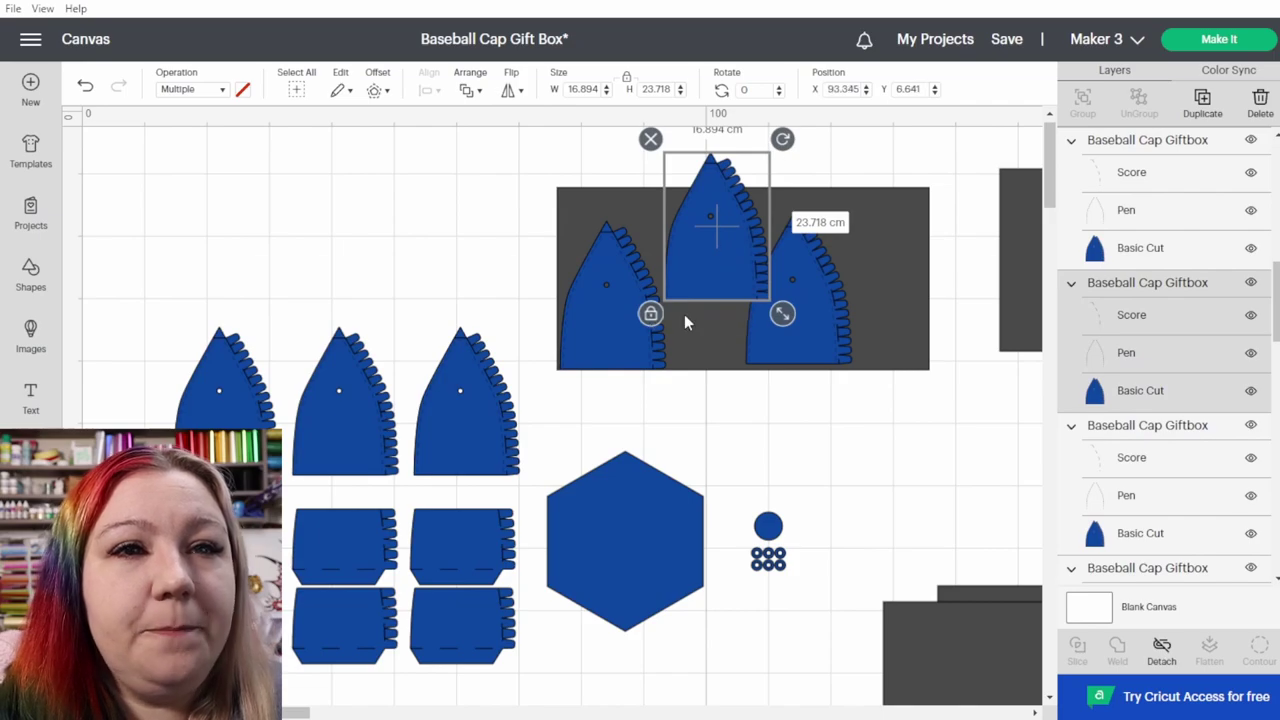
- Rotate one crown panel 180 degrees, nest it beside the first upright panel and close up the other upright panel
{"action": "left_click_drag", "start_coordinate": [782, 139], "coordinate": [650, 312]}
{"action": "left_click_drag", "start_coordinate": [705, 241], "coordinate": [680, 273]}
{"action": "left_click_drag", "start_coordinate": [788, 333], "coordinate": [755, 323]}
- Rotate a fourth crown panel 180 degrees and nest it on the rectangle beside the second upright panel
{"action": "left_click", "coordinate": [466, 400]}
{"action": "left_click_drag", "start_coordinate": [532, 313], "coordinate": [400, 487]}
{"action": "left_click_drag", "start_coordinate": [458, 417], "coordinate": [861, 243]}
{"action": "left_click", "coordinate": [348, 275]}
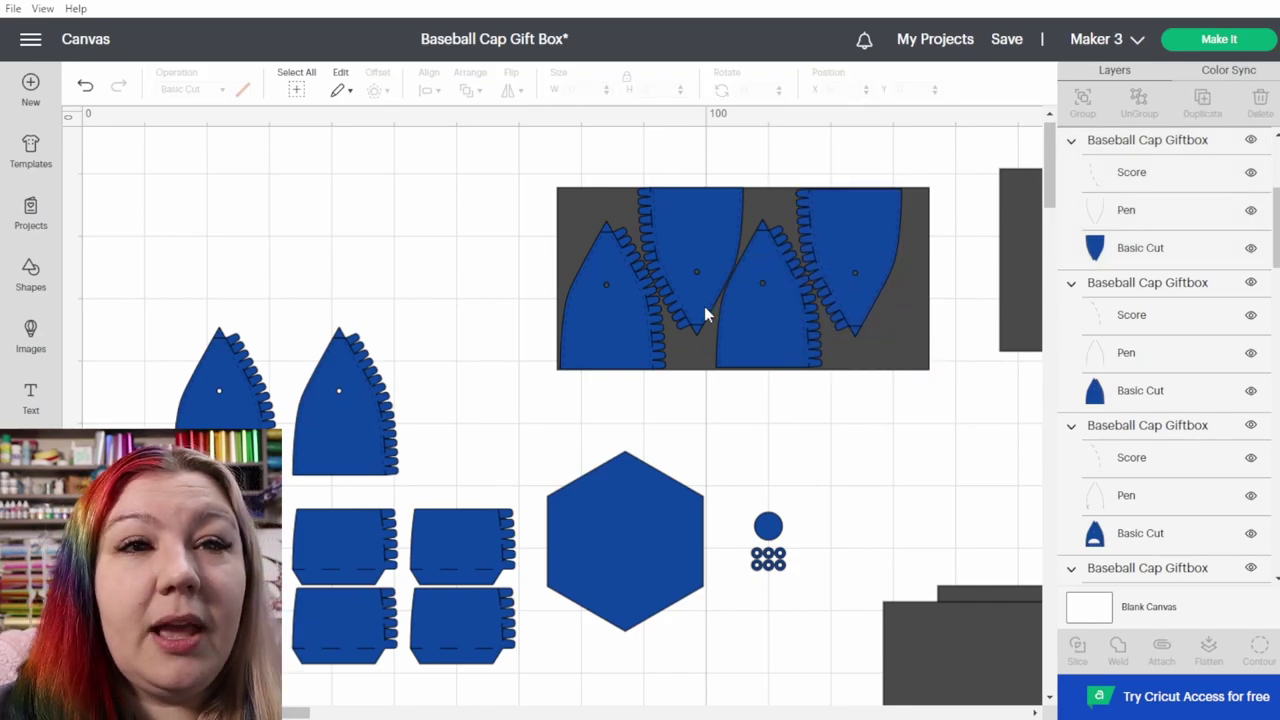
- Fine-tune the positions of the nested crown panels on the rectangle so their tabs and edges sit close without overlapping
{"action": "scroll", "coordinate": [712, 316], "scroll_direction": "up", "scroll_amount": 6}
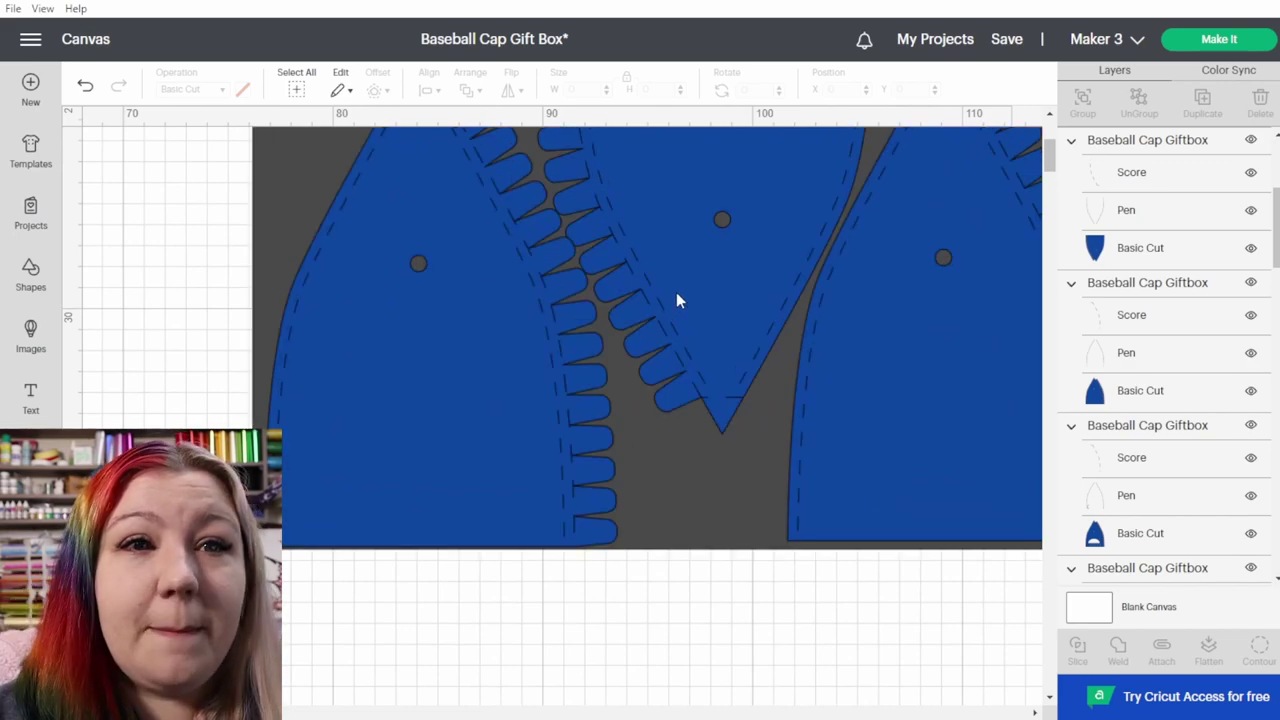
{"action": "left_click_drag", "start_coordinate": [874, 436], "coordinate": [871, 449]}
{"action": "left_click", "coordinate": [694, 322]}
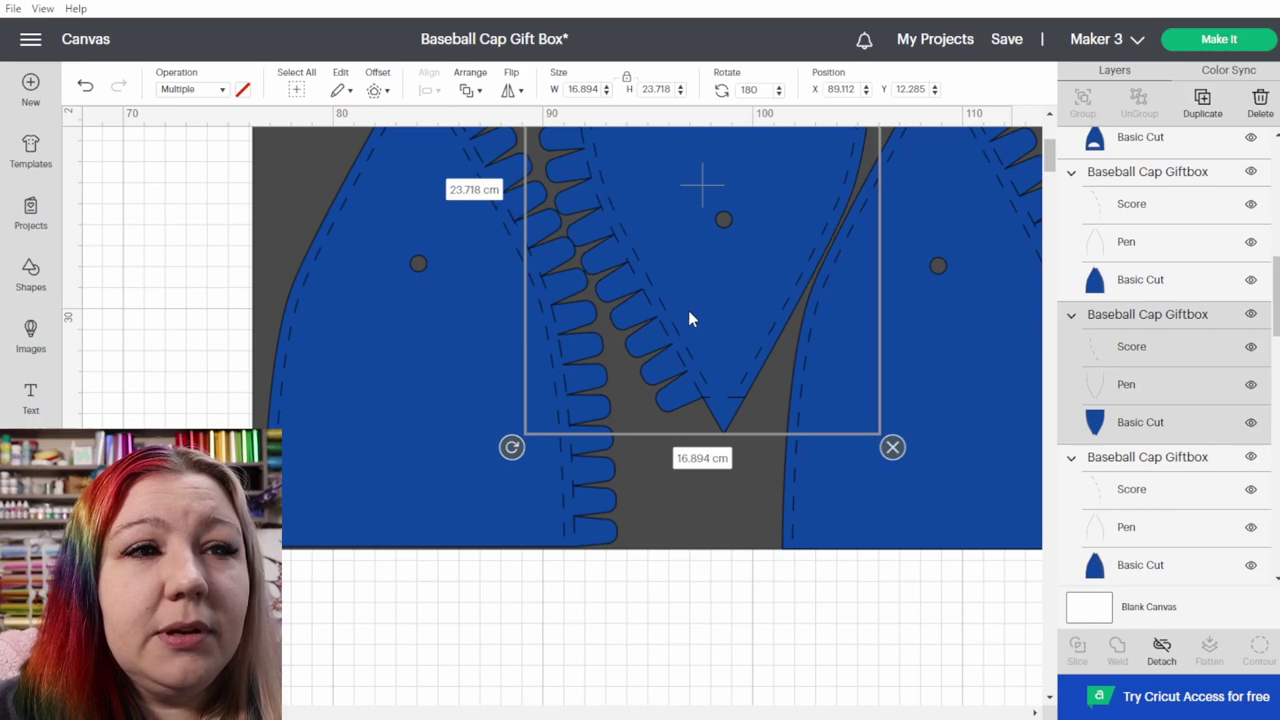
{"action": "scroll", "coordinate": [700, 480], "scroll_direction": "down", "scroll_amount": 1}
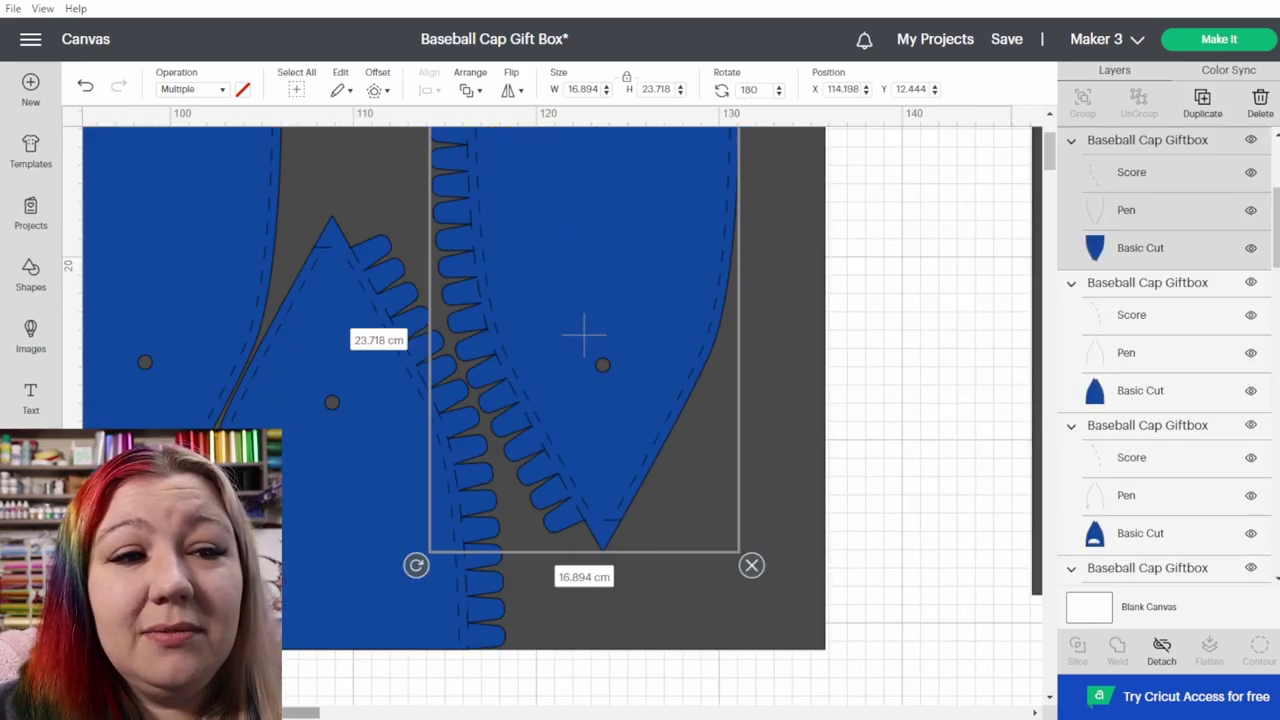
{"action": "left_click_drag", "start_coordinate": [584, 335], "coordinate": [1030, 338]}
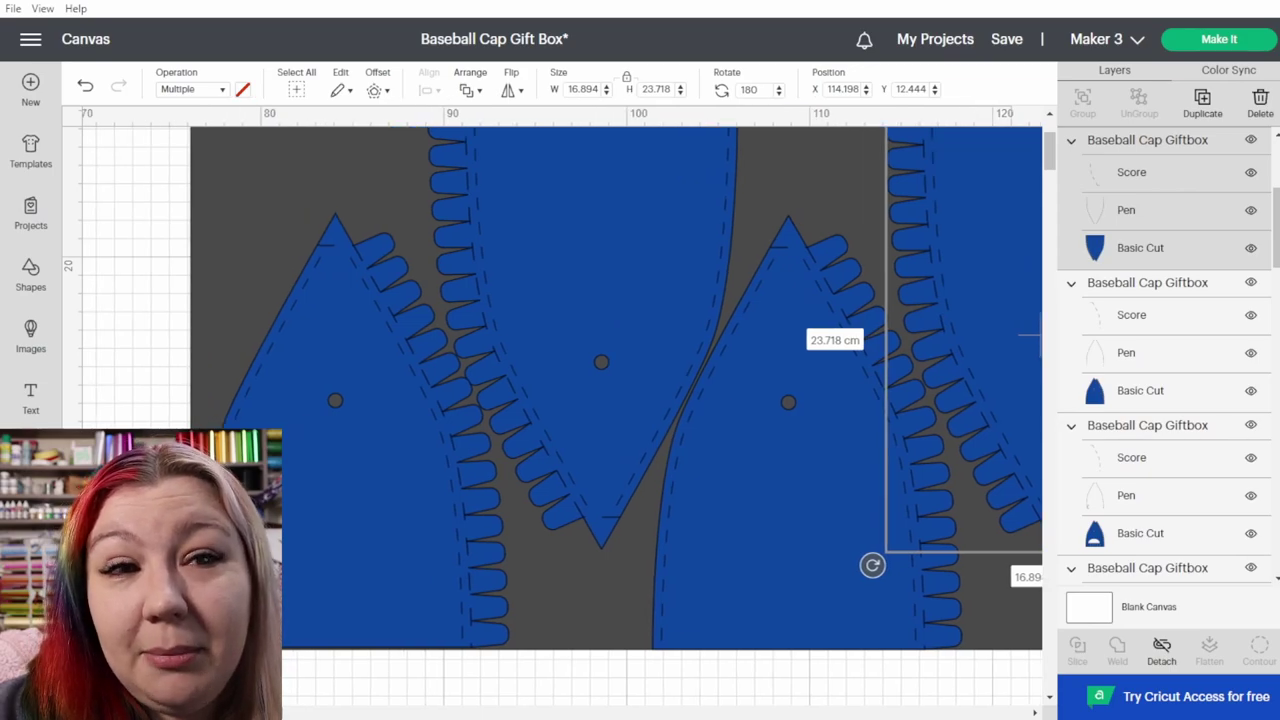
{"action": "scroll", "coordinate": [417, 511], "scroll_direction": "down", "scroll_amount": 5}
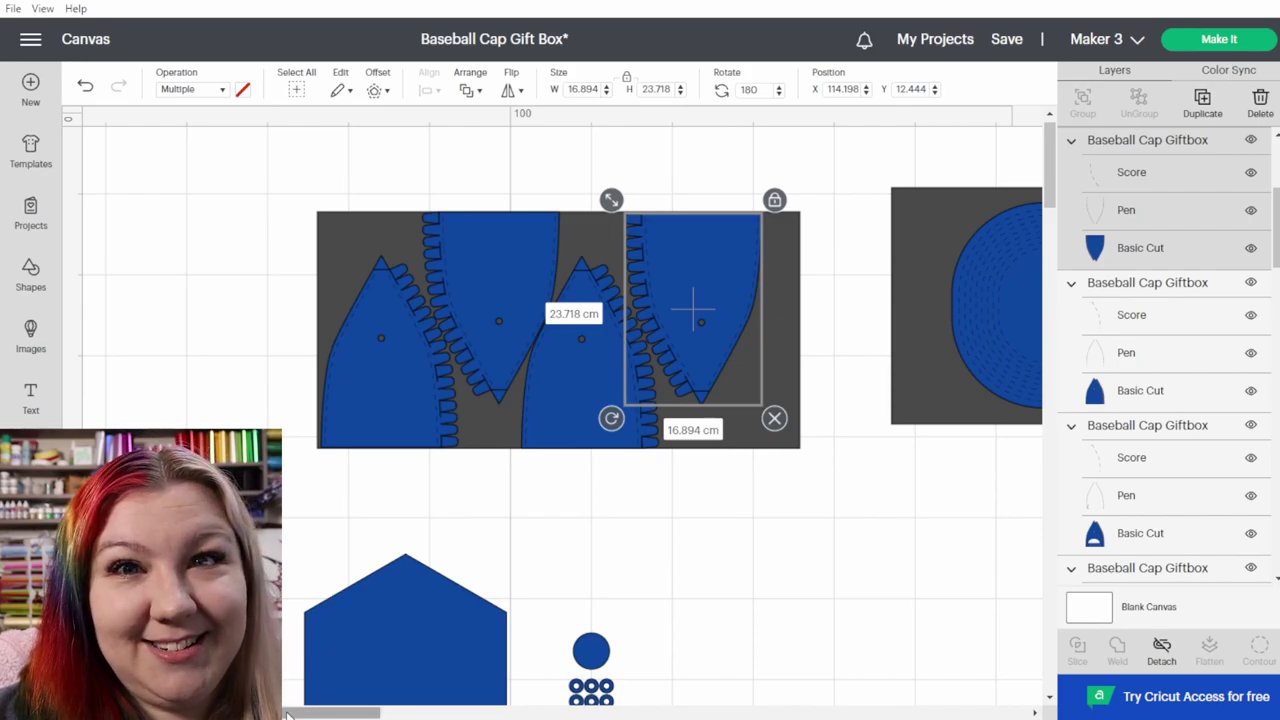
{"action": "left_click_drag", "start_coordinate": [290, 713], "coordinate": [270, 713]}
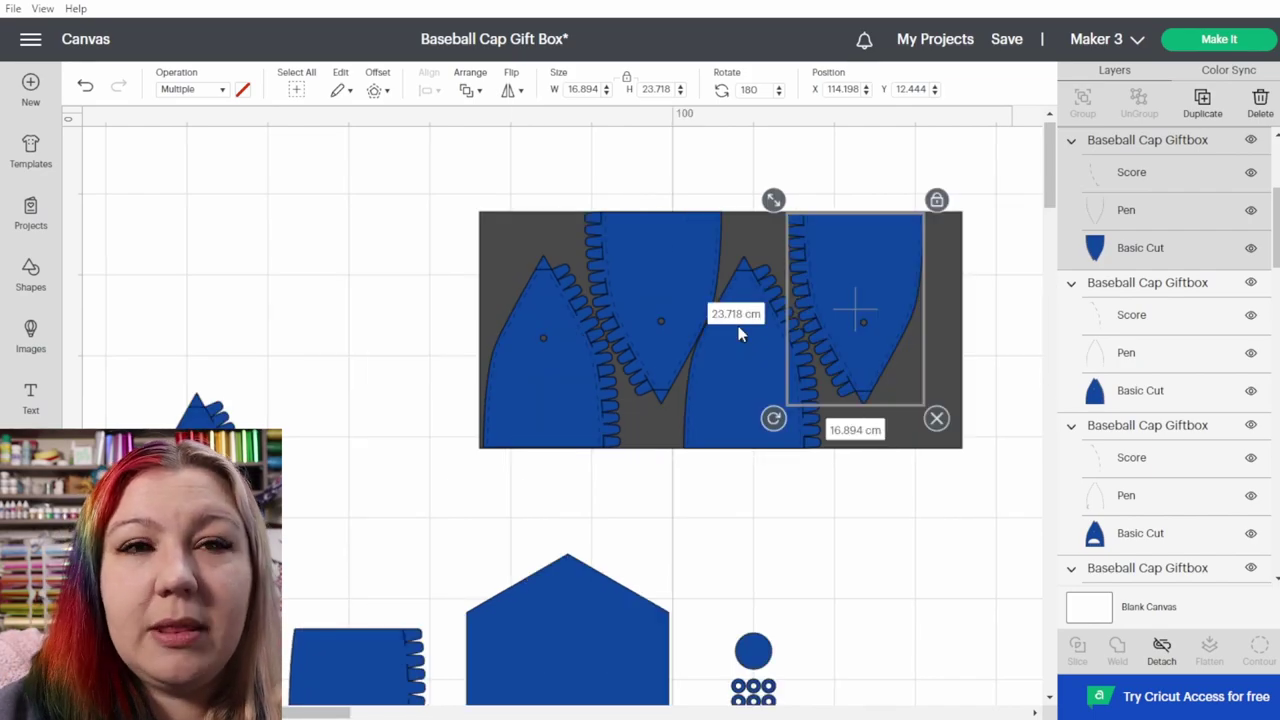
- Place the six small rings and the small circle in the gaps between the four nested crown panels
{"action": "left_click_drag", "start_coordinate": [762, 652], "coordinate": [898, 415]}
{"action": "scroll", "coordinate": [731, 651], "scroll_direction": "down", "scroll_amount": 2}
{"action": "left_click", "coordinate": [730, 538]}
{"action": "left_click_drag", "start_coordinate": [753, 578], "coordinate": [654, 455]}
{"action": "scroll", "coordinate": [518, 240], "scroll_direction": "up", "scroll_amount": 2}
{"action": "left_click_drag", "start_coordinate": [903, 437], "coordinate": [760, 259]}
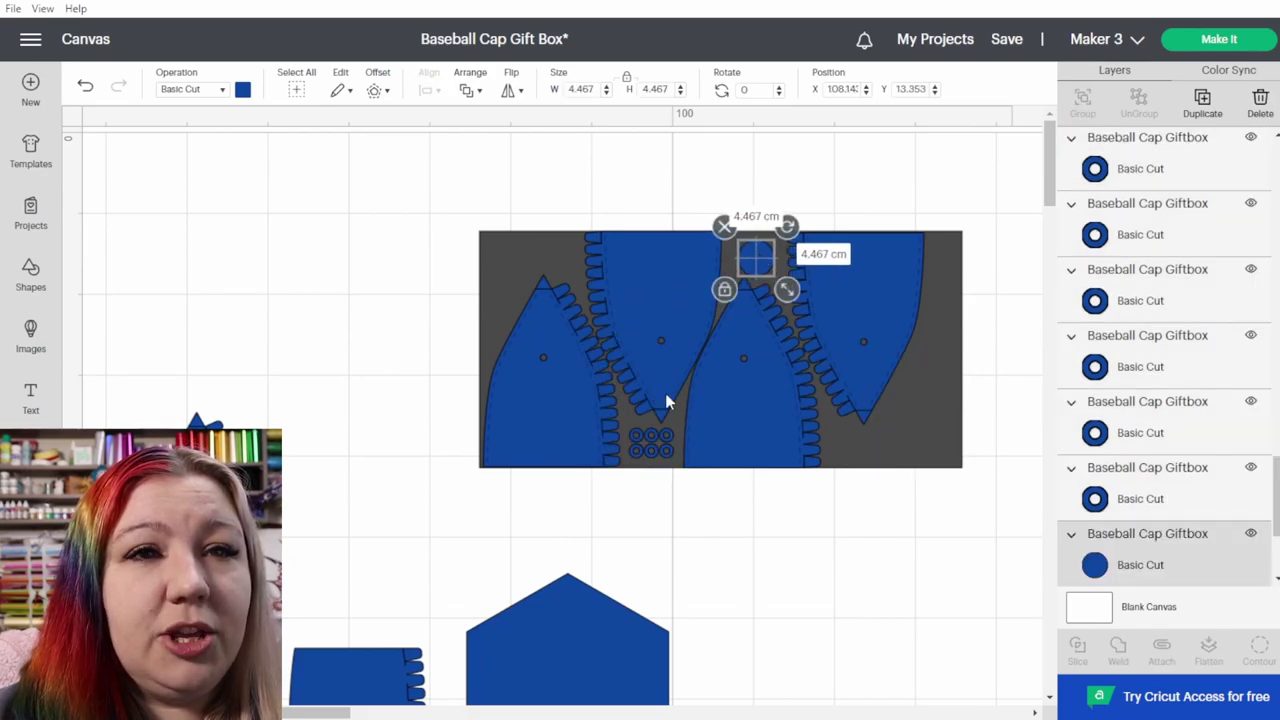
- Group the four crown panels, rings, circle and their rectangle, and move the group aside below the brim group
{"action": "left_click", "coordinate": [812, 534]}
{"action": "left_click_drag", "start_coordinate": [1012, 480], "coordinate": [523, 217]}
{"action": "right_click", "coordinate": [650, 293]}
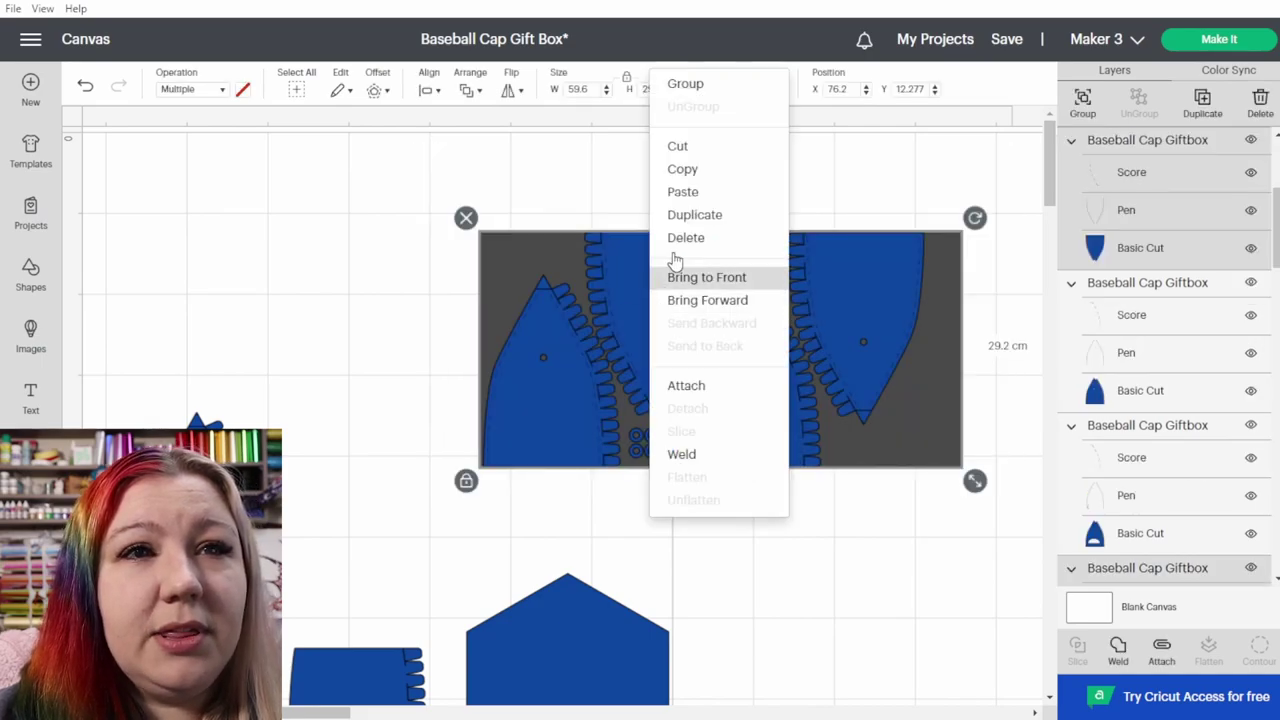
{"action": "left_click", "coordinate": [697, 96]}
{"action": "left_click_drag", "start_coordinate": [501, 258], "coordinate": [1007, 452]}
- Nest the cut-out crown panel and the last panel, rotated 180 degrees, on a spare rectangle and fit the hexagon beside them
{"action": "scroll", "coordinate": [563, 605], "scroll_direction": "down", "scroll_amount": 1}
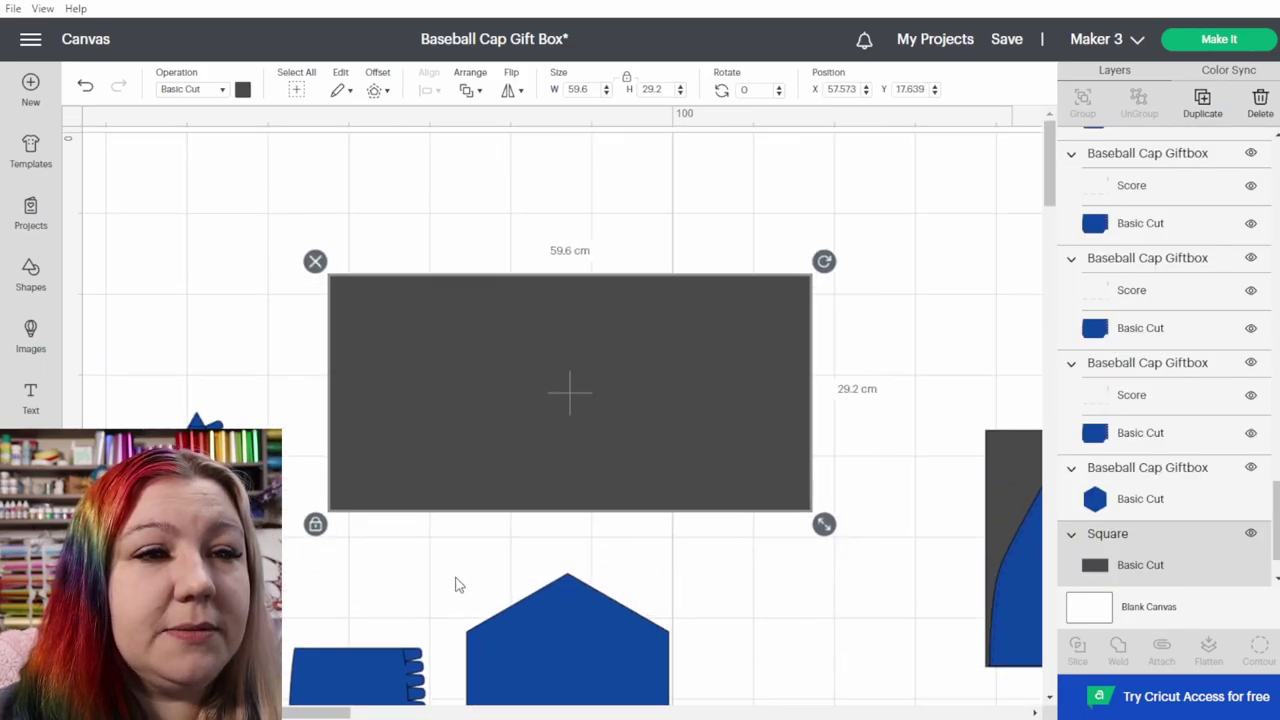
{"action": "scroll", "coordinate": [457, 583], "scroll_direction": "down", "scroll_amount": 2}
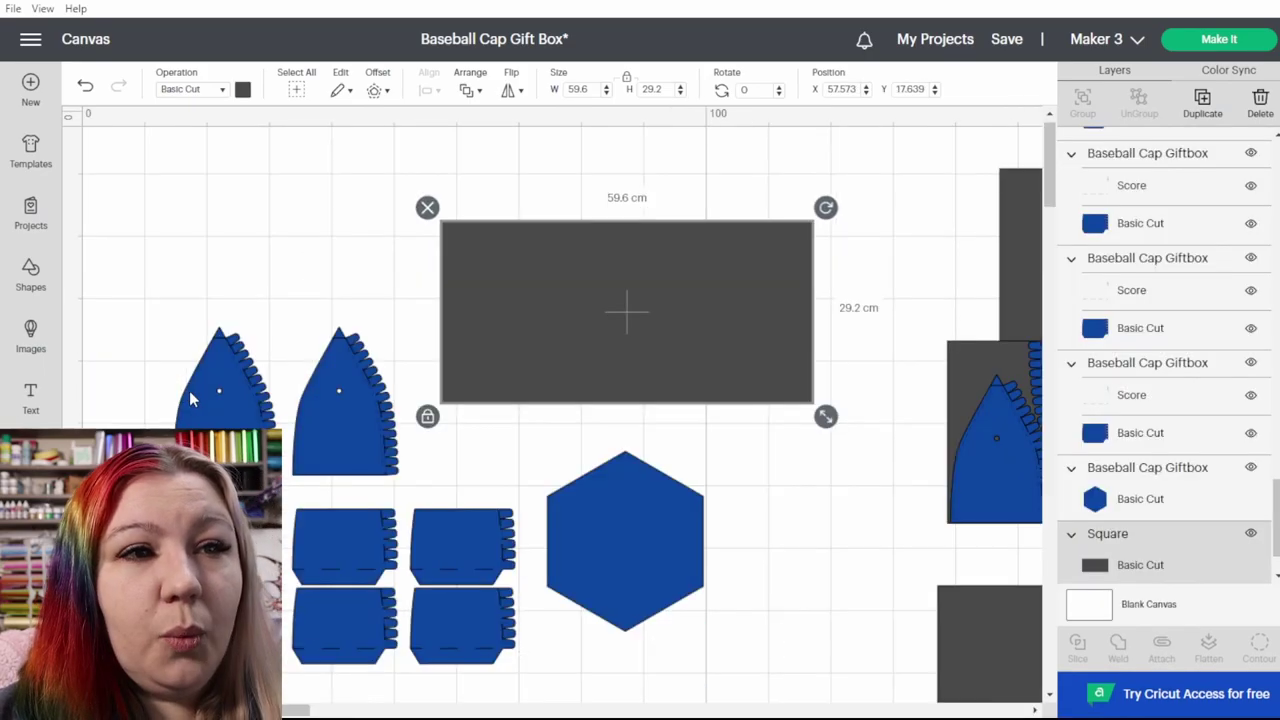
{"action": "left_click_drag", "start_coordinate": [210, 425], "coordinate": [475, 353]}
{"action": "left_click_drag", "start_coordinate": [400, 436], "coordinate": [604, 362]}
{"action": "left_click_drag", "start_coordinate": [674, 226], "coordinate": [572, 418]}
{"action": "left_click_drag", "start_coordinate": [608, 365], "coordinate": [563, 340]}
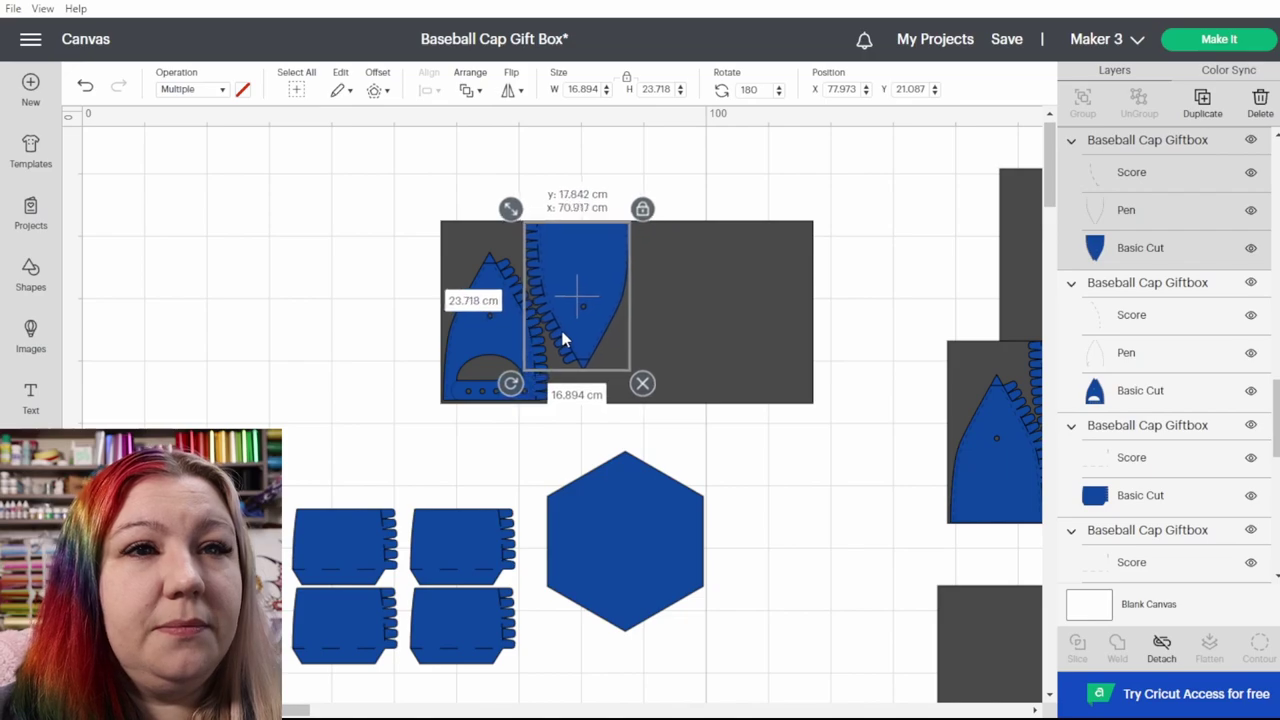
{"action": "left_click", "coordinate": [476, 333]}
{"action": "left_click", "coordinate": [585, 300]}
{"action": "left_click_drag", "start_coordinate": [645, 575], "coordinate": [743, 351]}
- Arrange the six side panels in two rows of three on another rectangle and check that they fit within it
{"action": "left_click", "coordinate": [400, 460]}
{"action": "left_click_drag", "start_coordinate": [490, 578], "coordinate": [487, 541]}
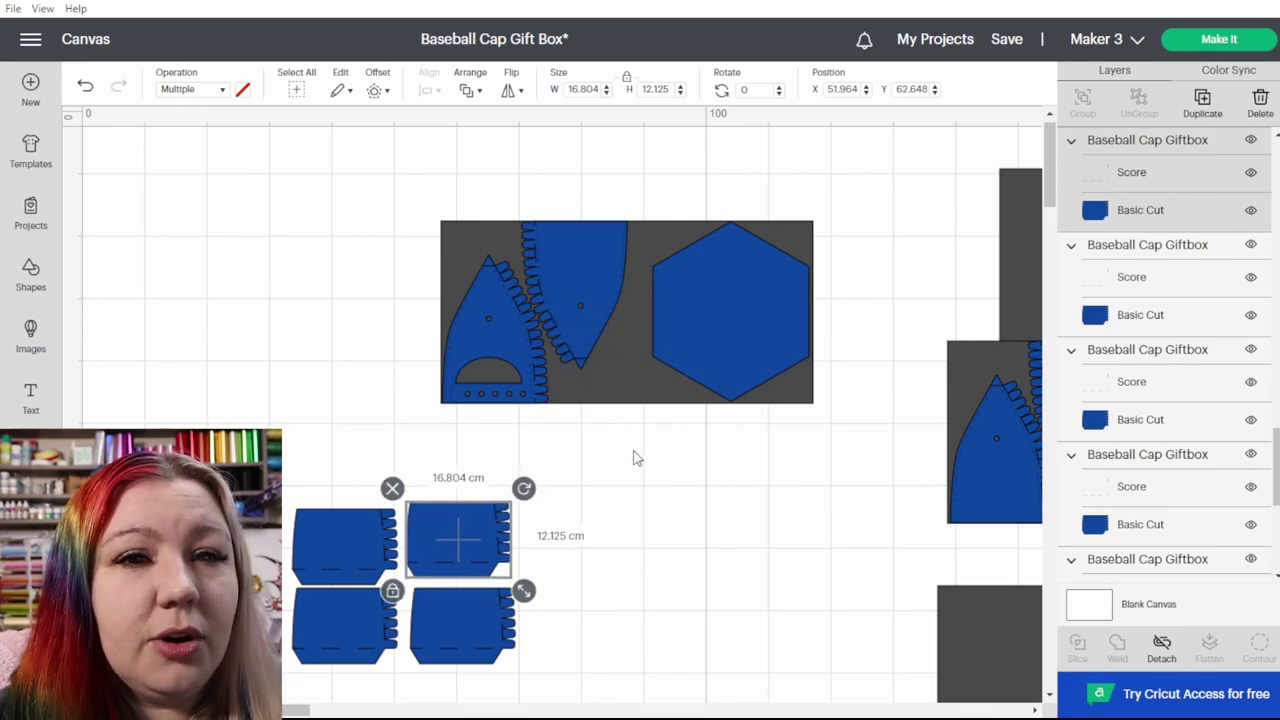
{"action": "left_click", "coordinate": [967, 652]}
{"action": "left_click_drag", "start_coordinate": [967, 652], "coordinate": [201, 552]}
{"action": "left_click_drag", "start_coordinate": [350, 580], "coordinate": [352, 583]}
{"action": "left_click_drag", "start_coordinate": [466, 651], "coordinate": [797, 639]}
{"action": "left_click", "coordinate": [440, 548]}
{"action": "scroll", "coordinate": [797, 639], "scroll_direction": "down", "scroll_amount": 3}
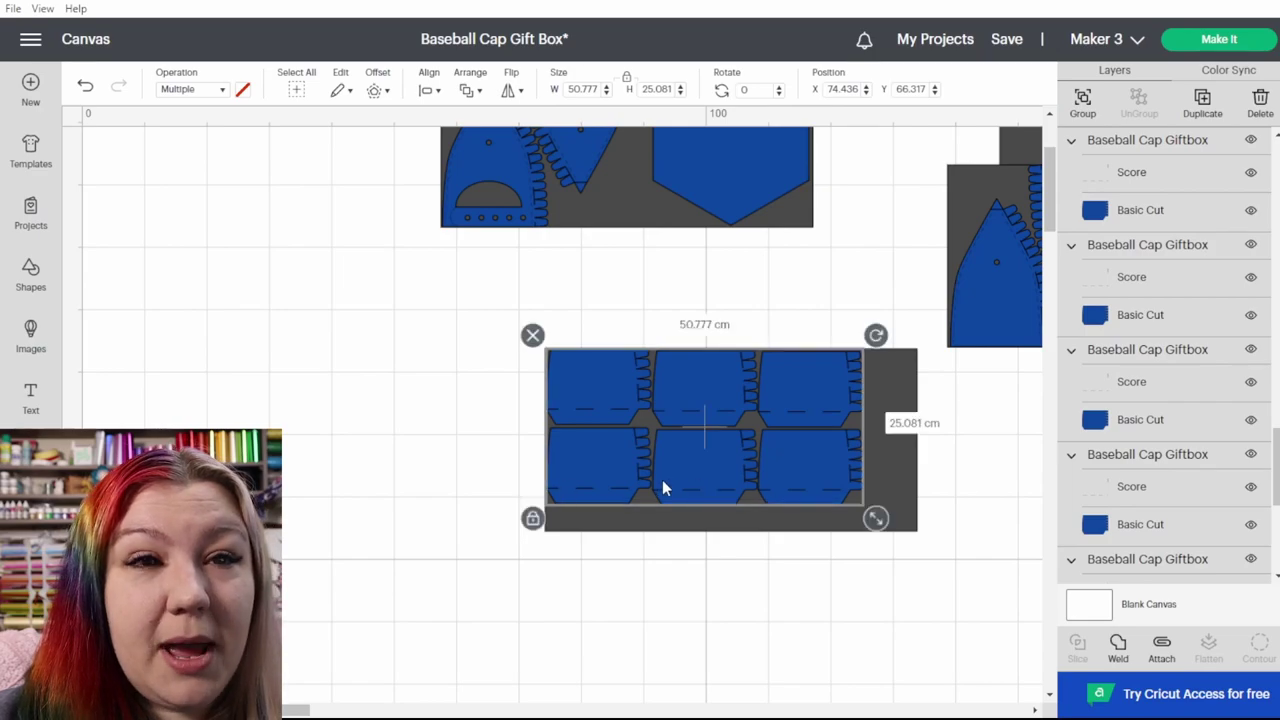
{"action": "left_click", "coordinate": [712, 563]}
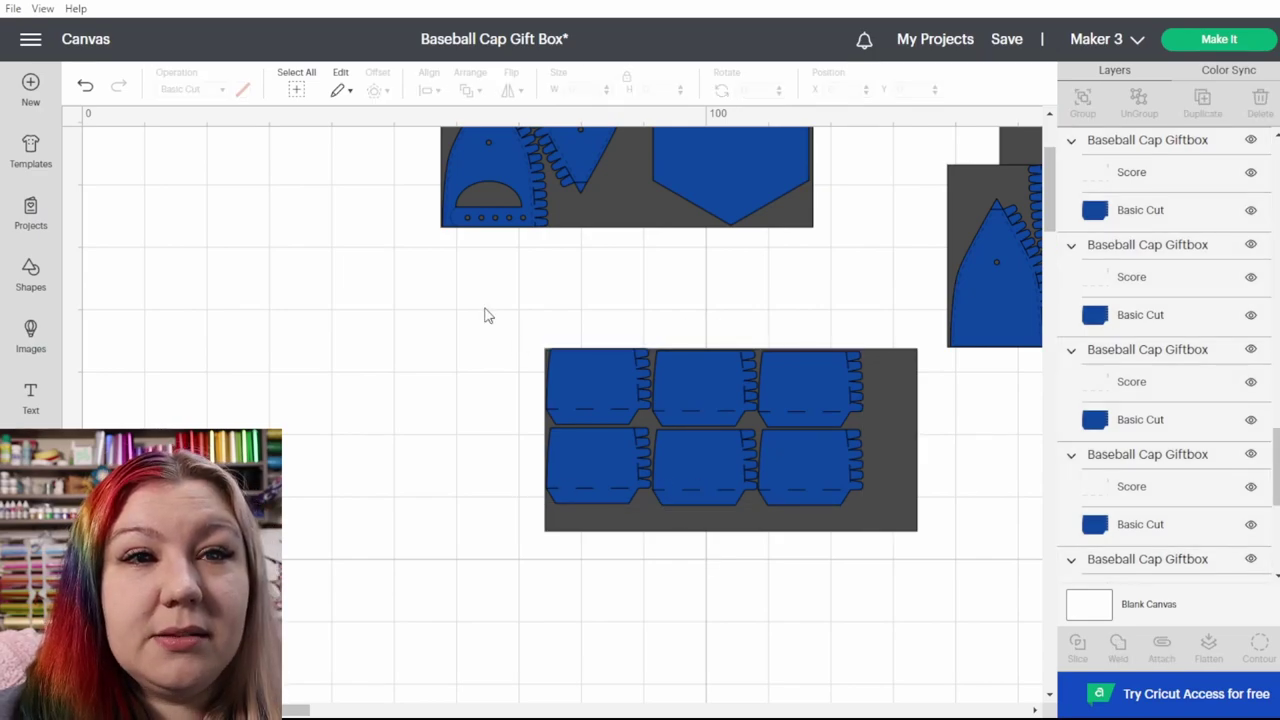
{"action": "left_click_drag", "start_coordinate": [486, 312], "coordinate": [868, 630]}
{"action": "scroll", "coordinate": [738, 600], "scroll_direction": "up", "scroll_amount": 2}
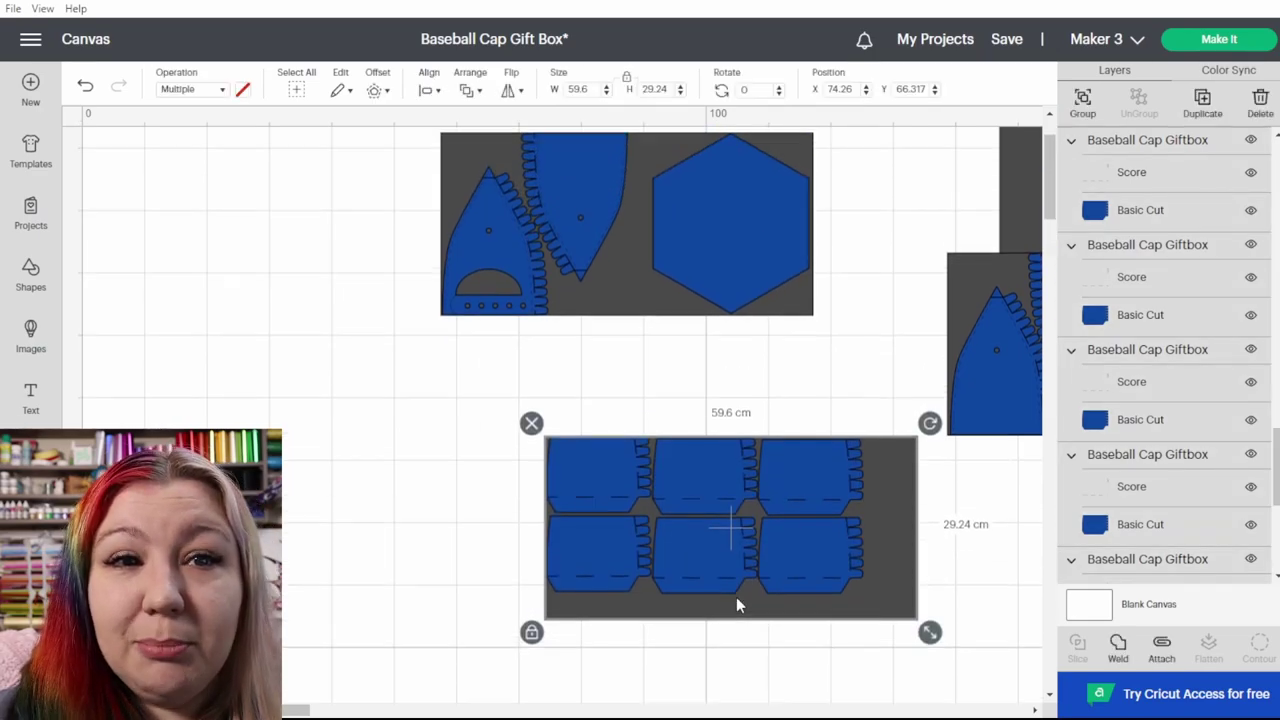
{"action": "left_click", "coordinate": [453, 509]}
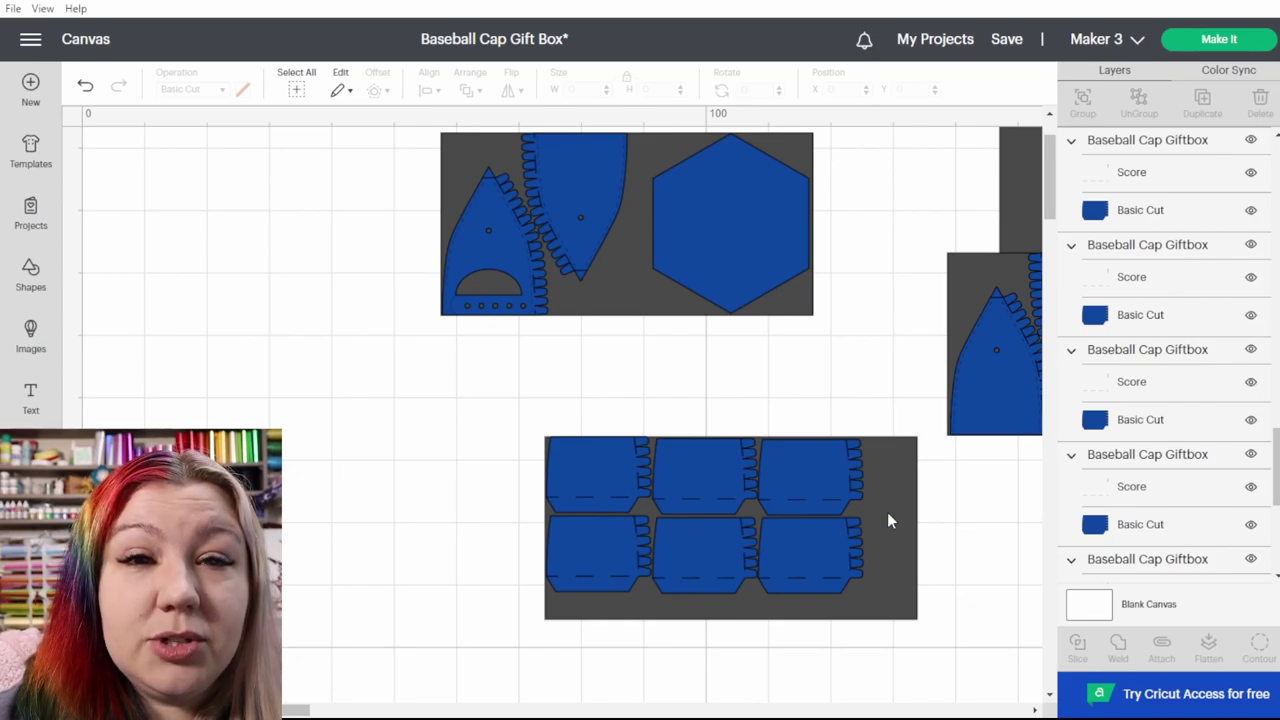
- Delete the rectangle behind the six side panels and undo the deletion
{"action": "scroll", "coordinate": [1157, 454], "scroll_direction": "down", "scroll_amount": 3}
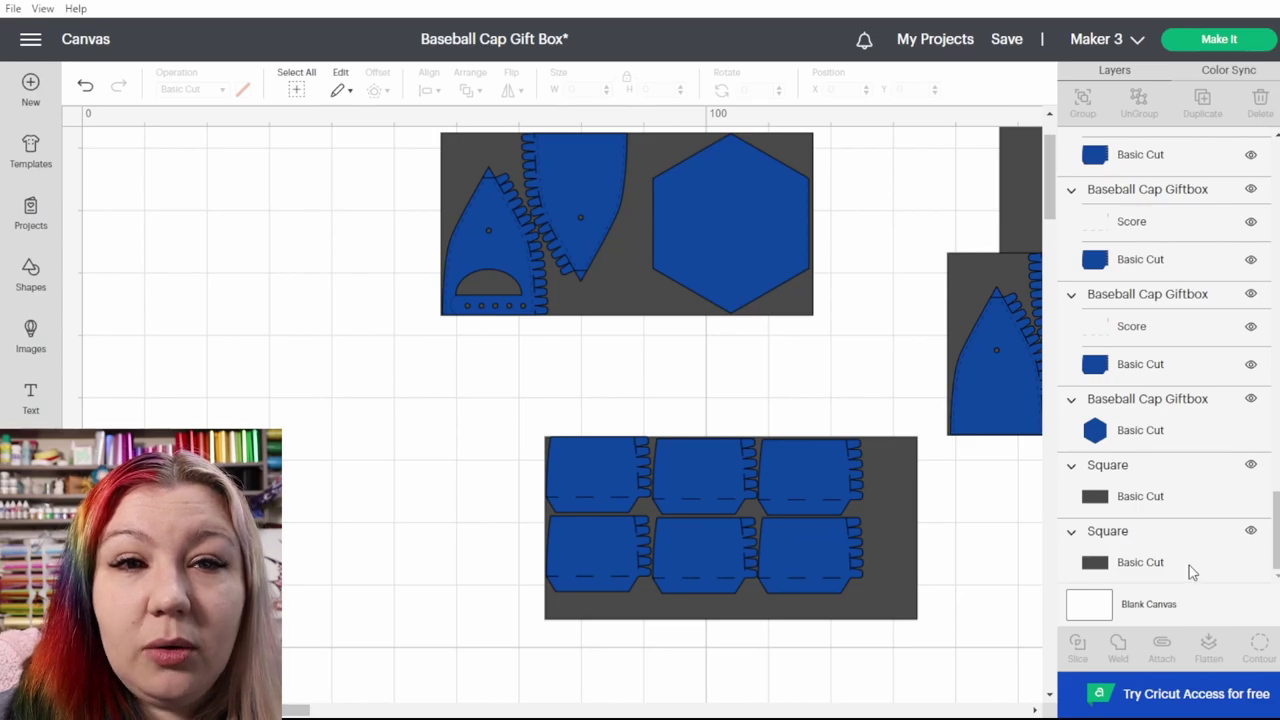
{"action": "left_click", "coordinate": [884, 616]}
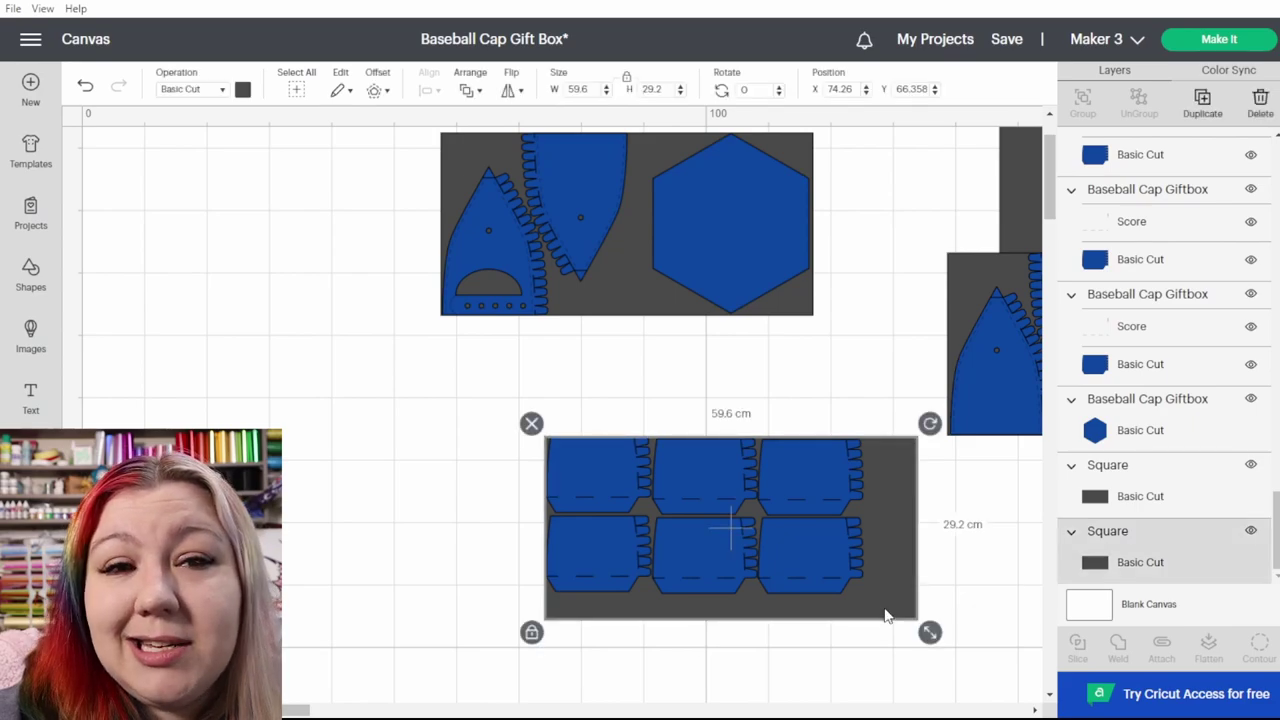
{"action": "key", "text": "Delete"}
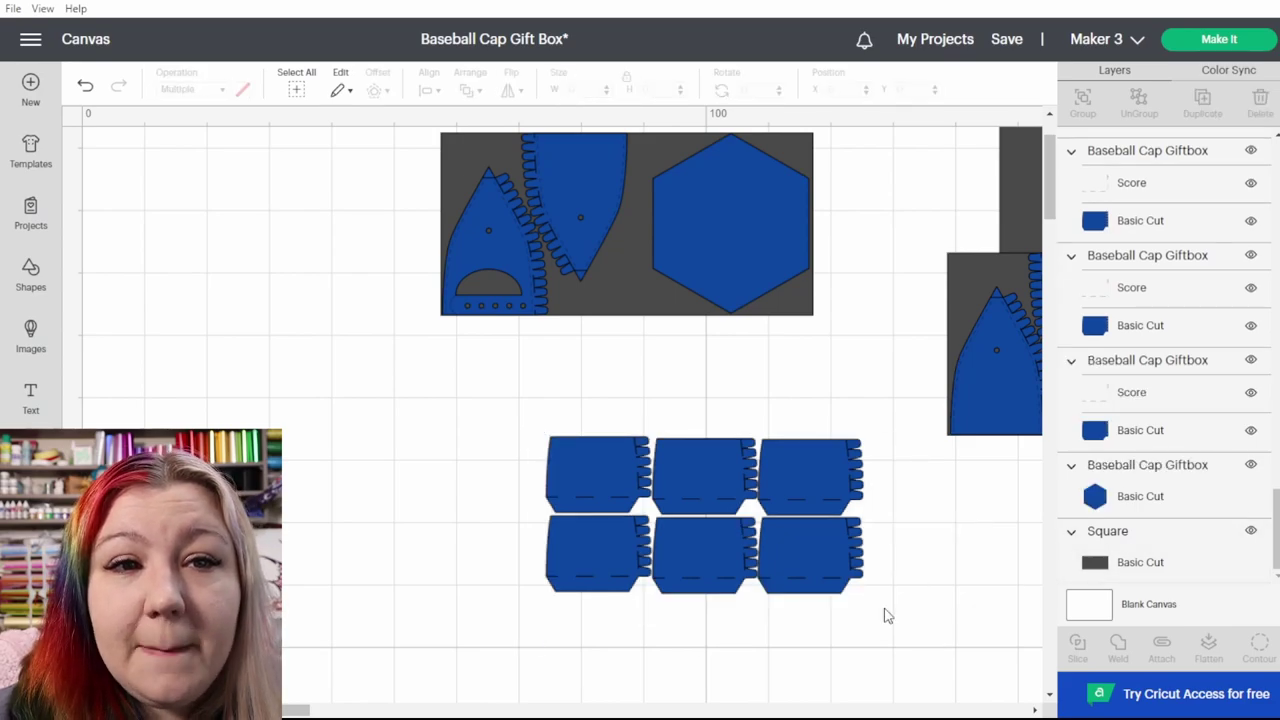
{"action": "key", "text": "ctrl+z"}
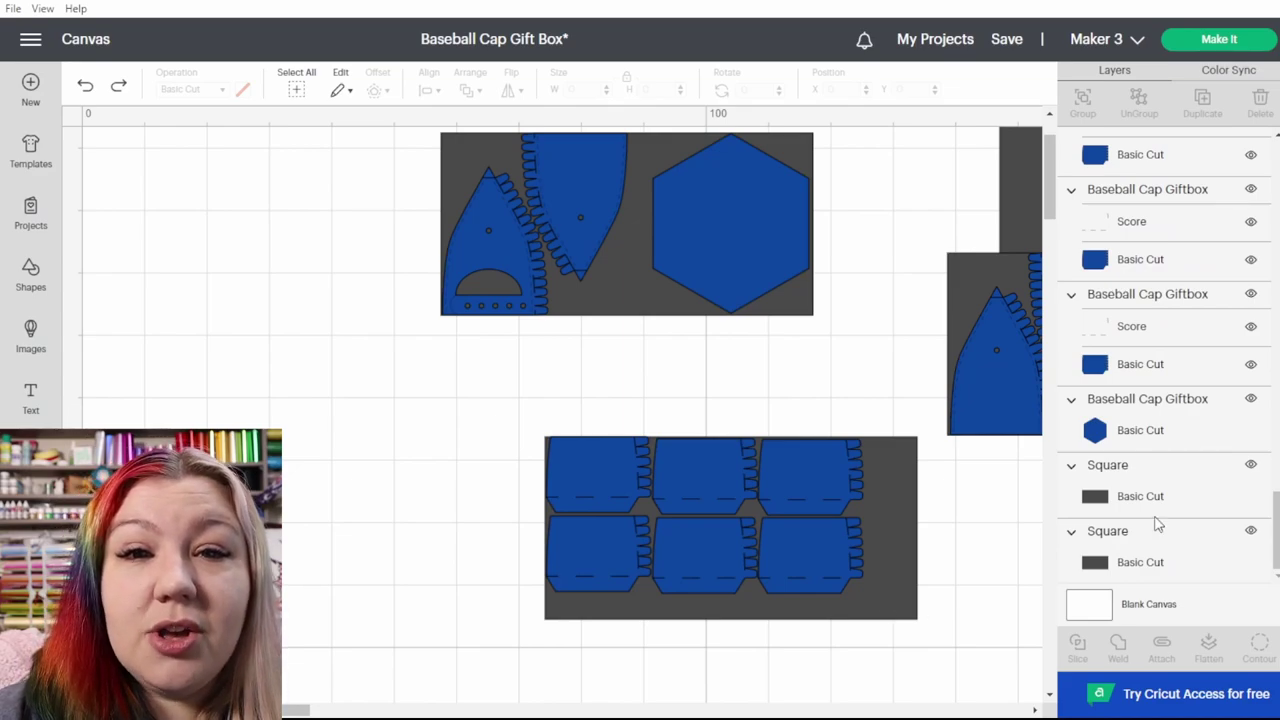
- Hide the two ungrouped rectangles behind the side panels and behind the crown panels with the hexagon
{"action": "left_click", "coordinate": [1250, 533]}
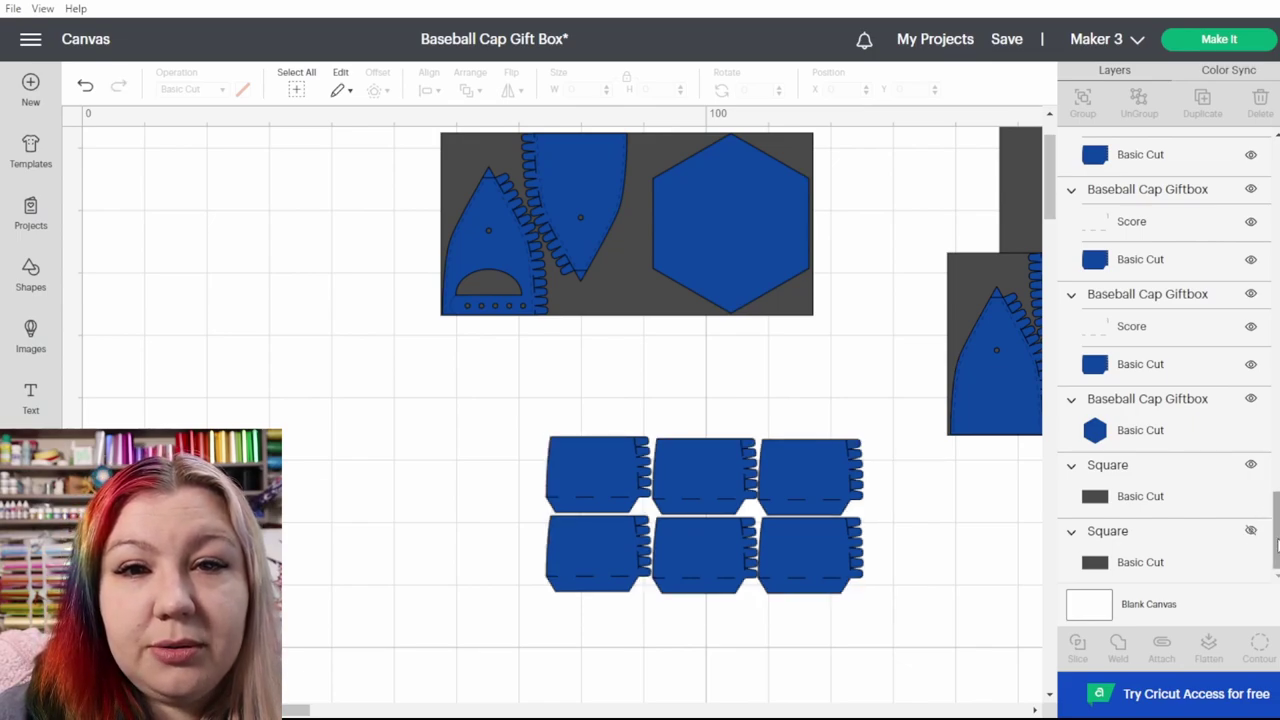
{"action": "scroll", "coordinate": [1276, 527], "scroll_direction": "up", "scroll_amount": 1}
{"action": "scroll", "coordinate": [1276, 527], "scroll_direction": "down", "scroll_amount": 1}
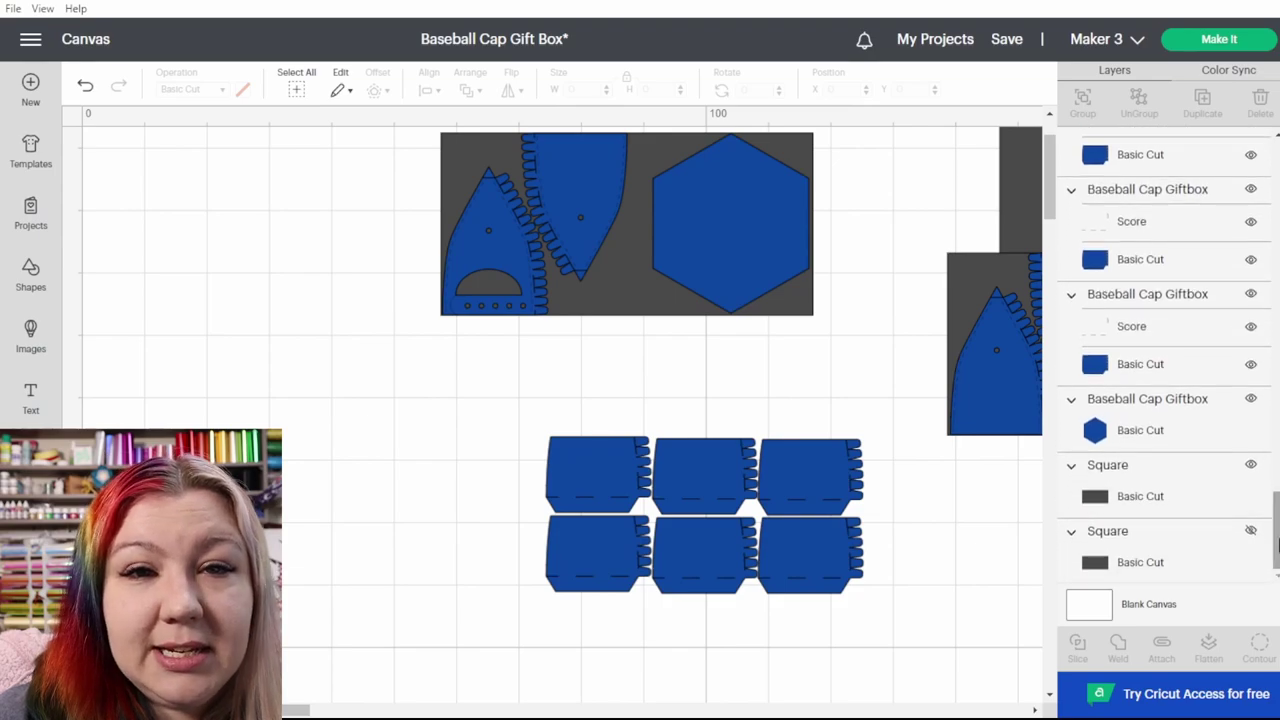
{"action": "left_click", "coordinate": [1250, 533]}
{"action": "left_click", "coordinate": [1251, 533]}
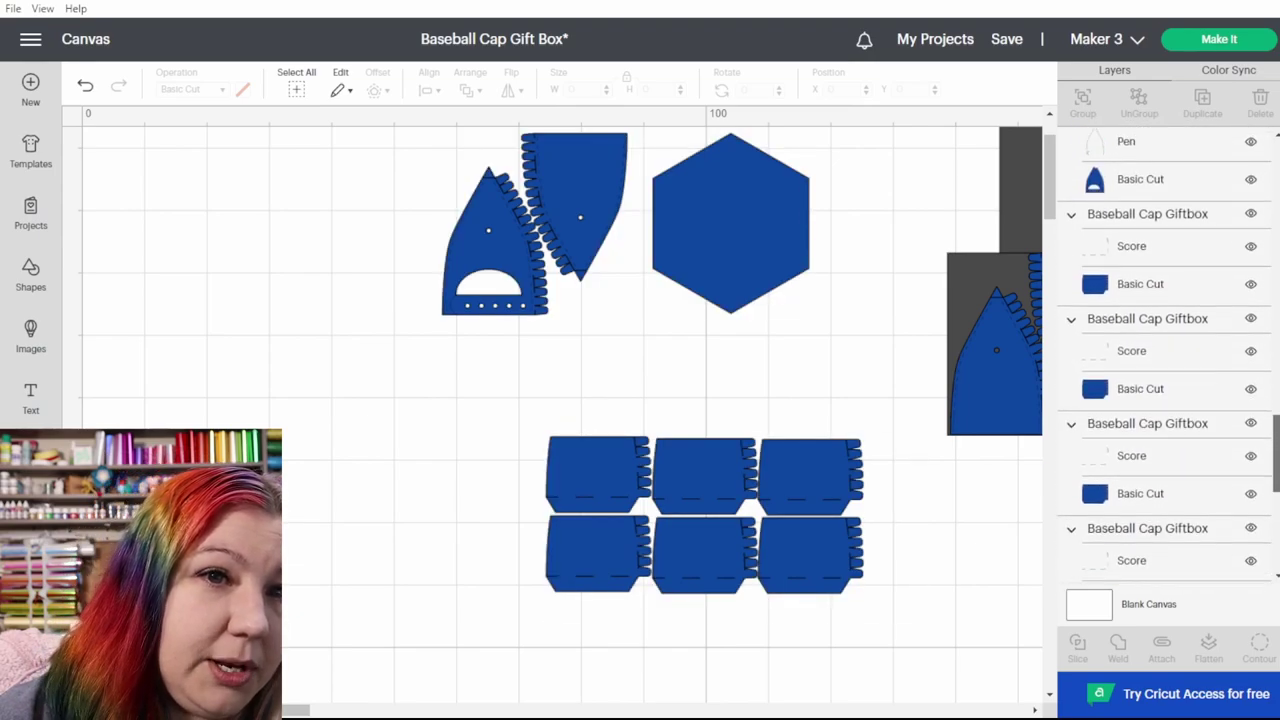
- Hide the rectangles inside the brim group and inside the group of four crown panels
{"action": "scroll", "coordinate": [1165, 360], "scroll_direction": "up", "scroll_amount": 5}
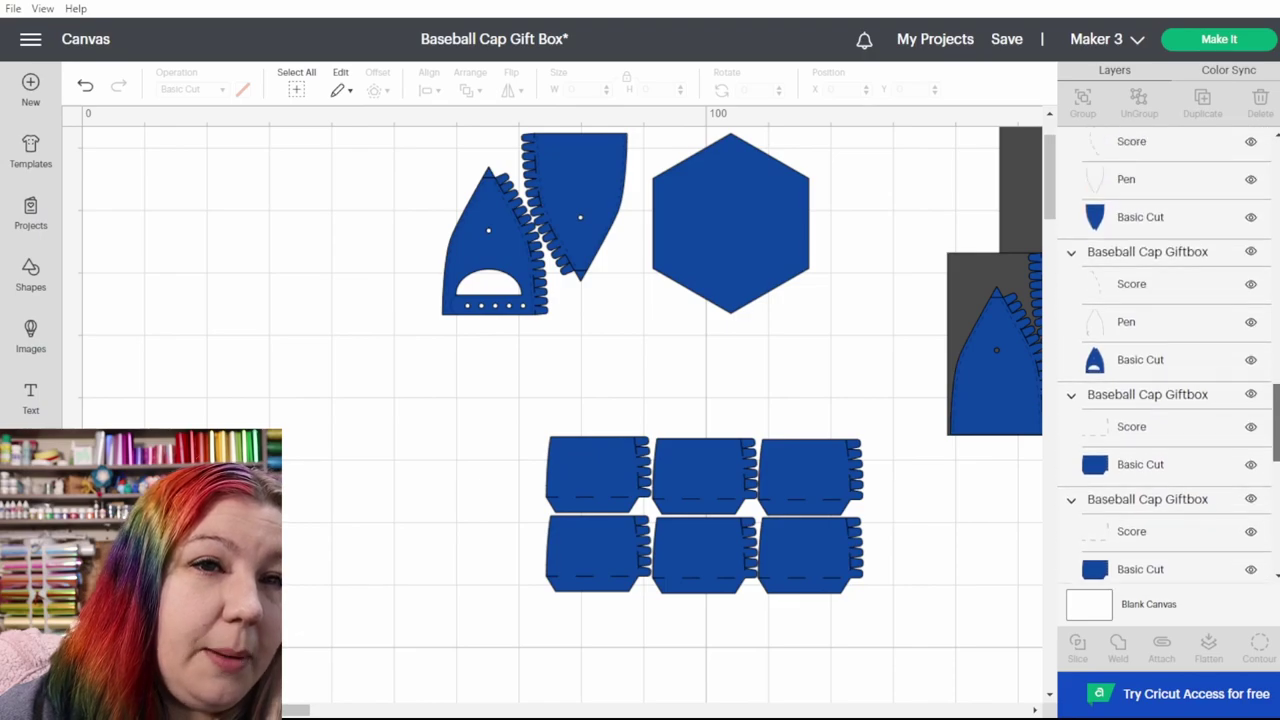
{"action": "scroll", "coordinate": [1245, 464], "scroll_direction": "up", "scroll_amount": 3}
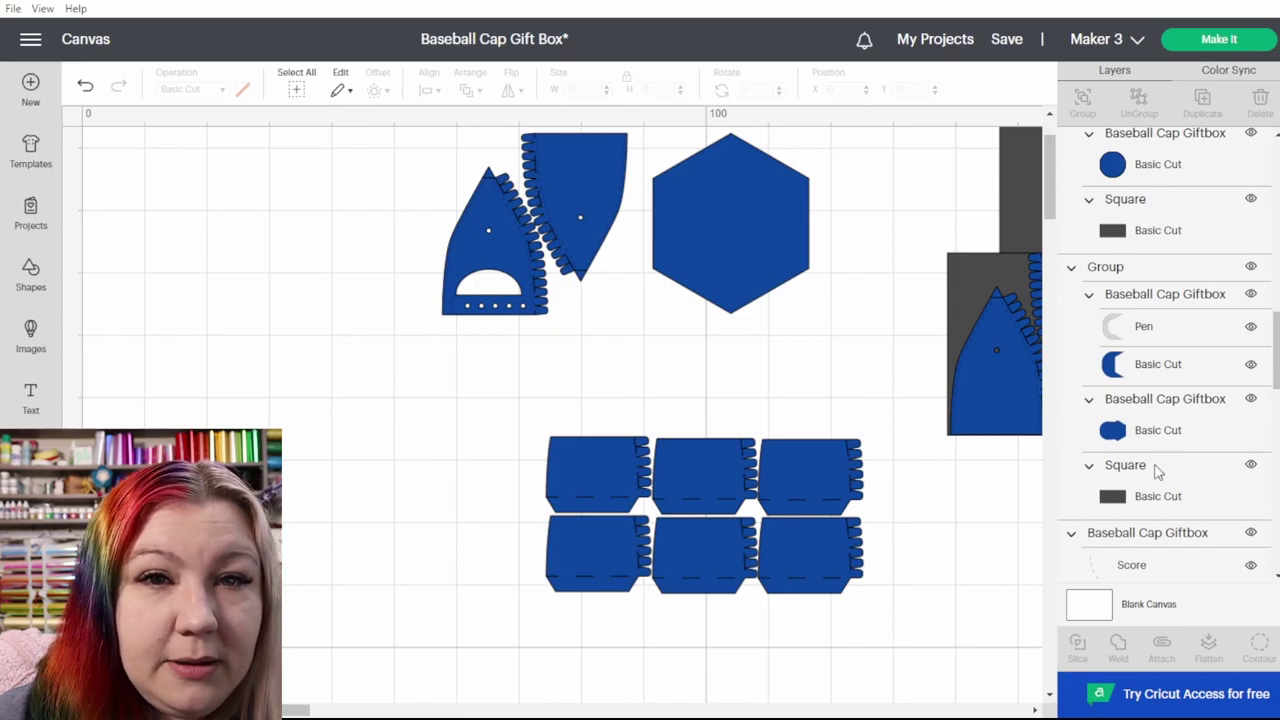
{"action": "left_click", "coordinate": [1250, 466]}
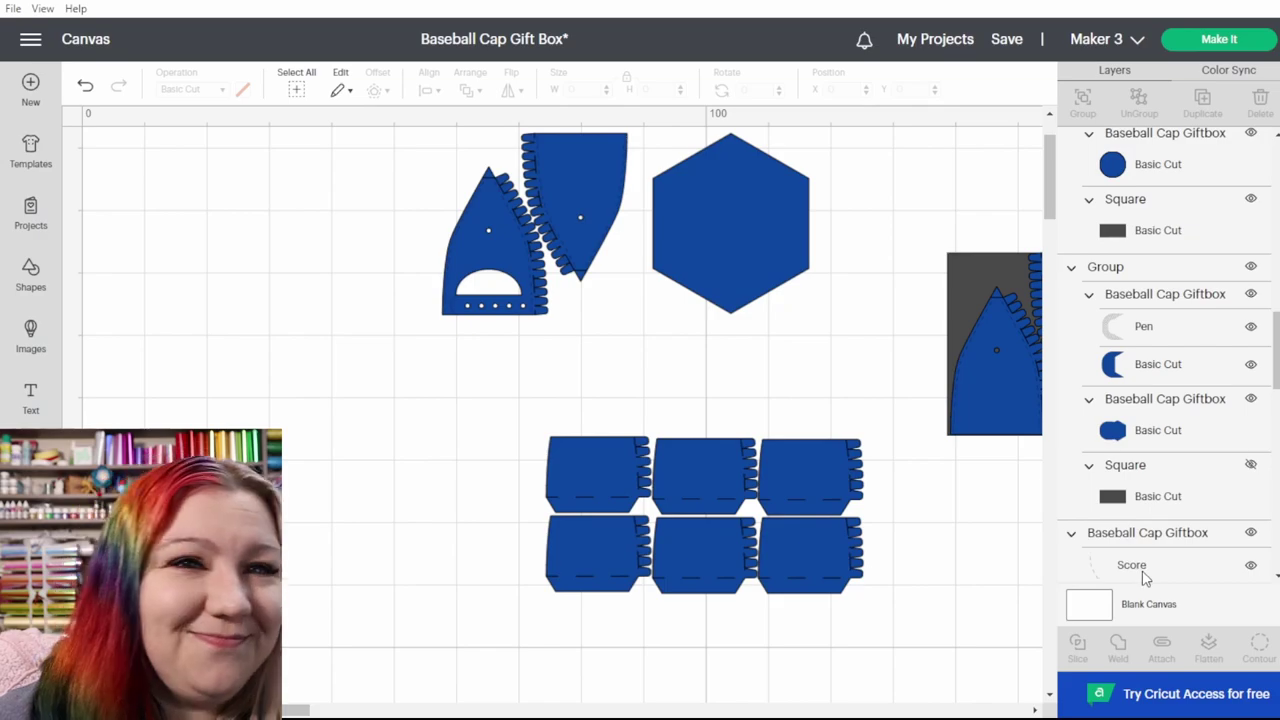
{"action": "scroll", "coordinate": [1200, 520], "scroll_direction": "up", "scroll_amount": 3}
{"action": "left_click", "coordinate": [1250, 464]}
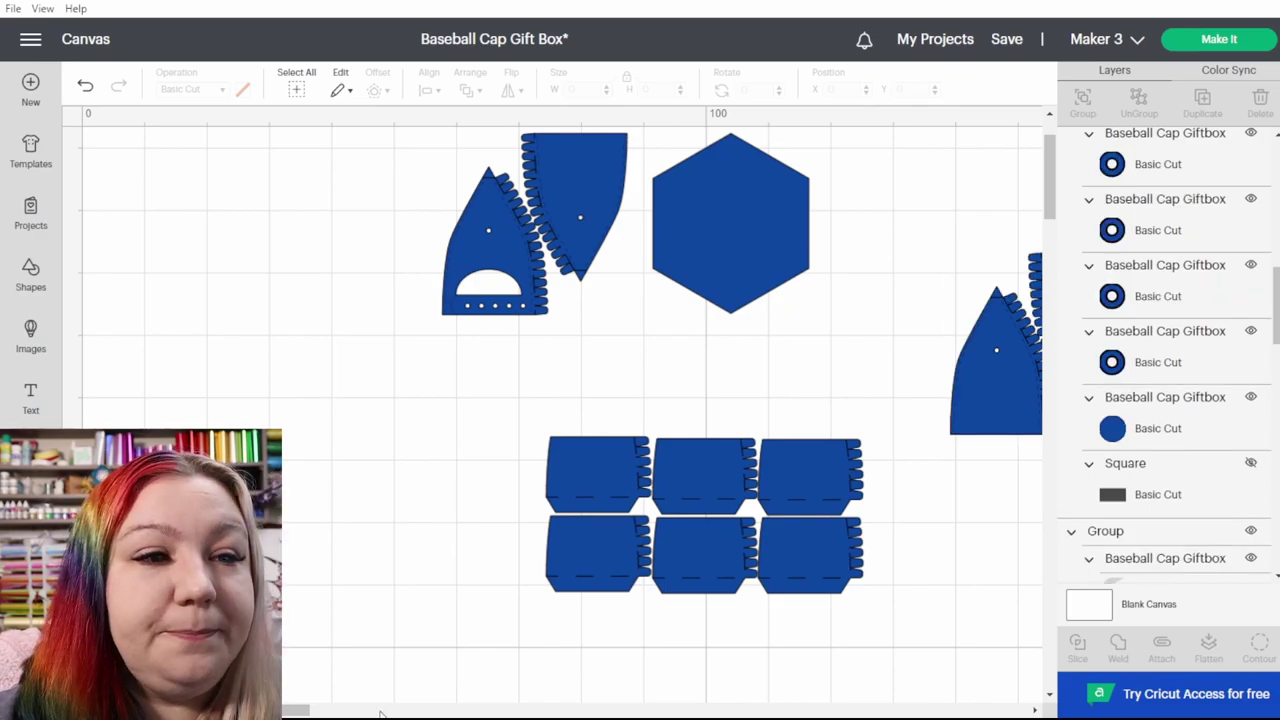
- Position the group of four crown panels clear of the brim group and attach its pieces together
{"action": "scroll", "coordinate": [968, 620], "scroll_direction": "right", "scroll_amount": 5}
{"action": "left_click_drag", "start_coordinate": [749, 343], "coordinate": [766, 420]}
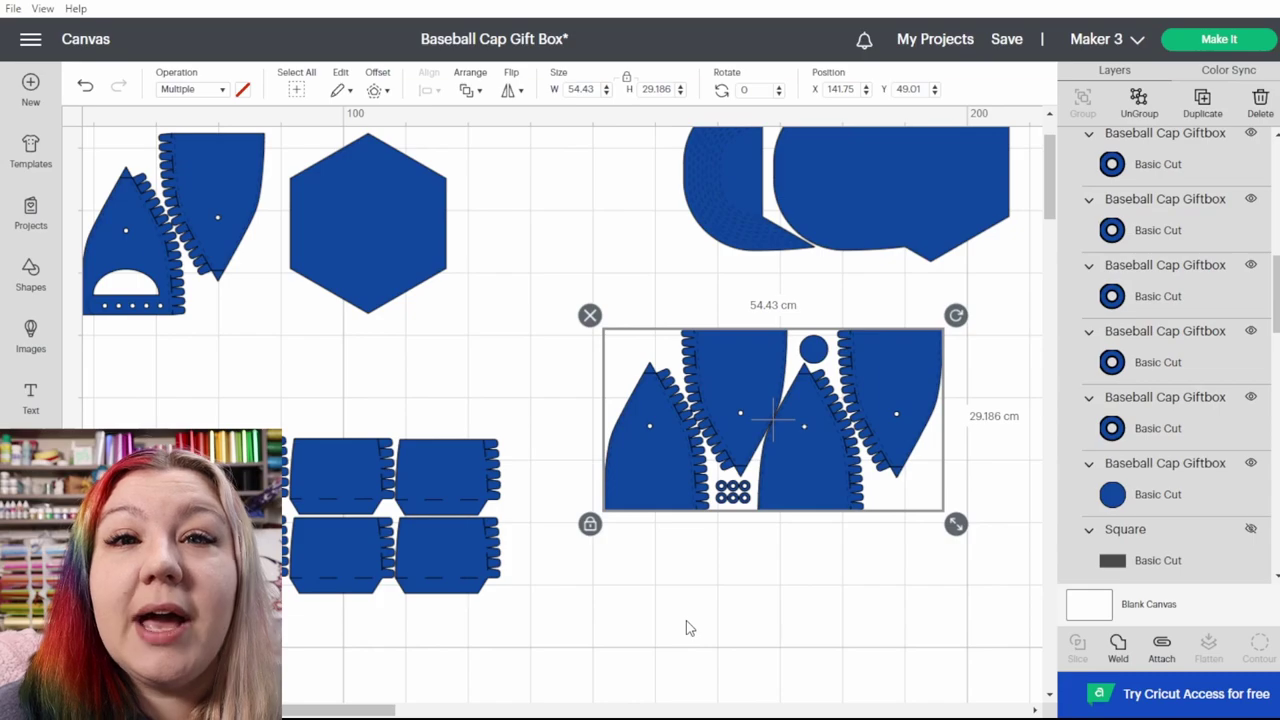
{"action": "left_click", "coordinate": [741, 403]}
{"action": "right_click", "coordinate": [741, 403]}
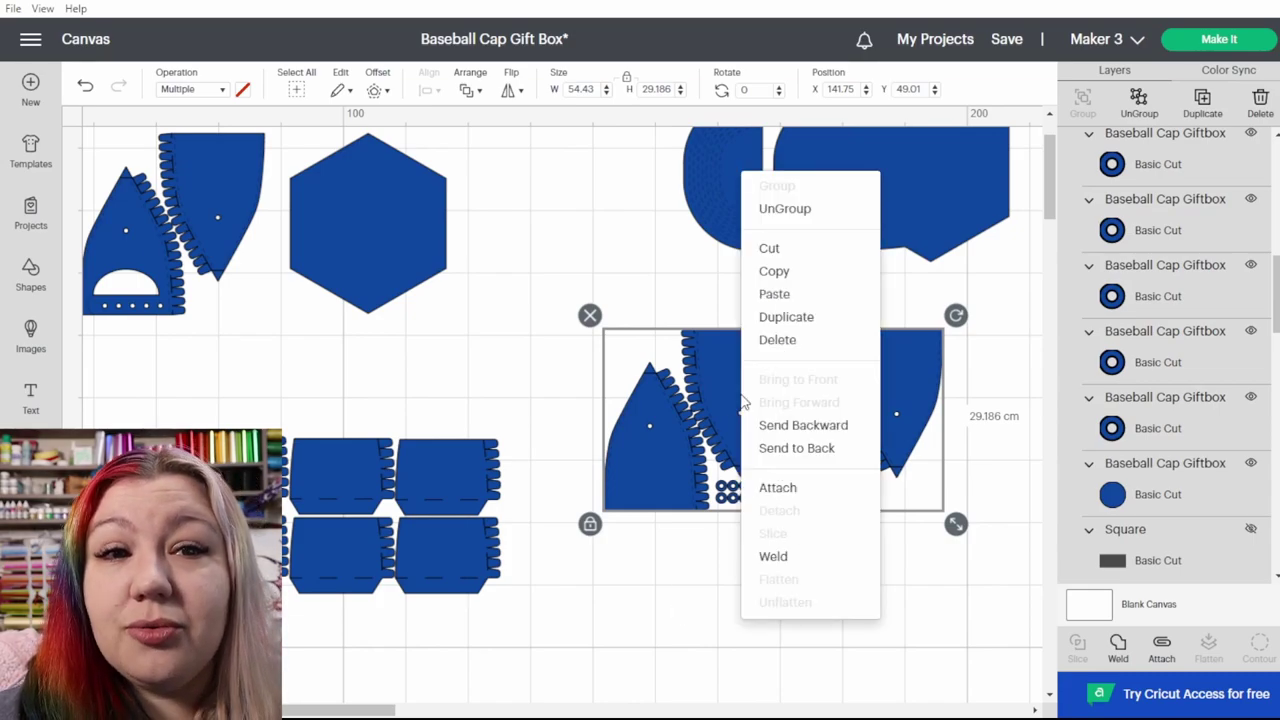
{"action": "left_click", "coordinate": [778, 488]}
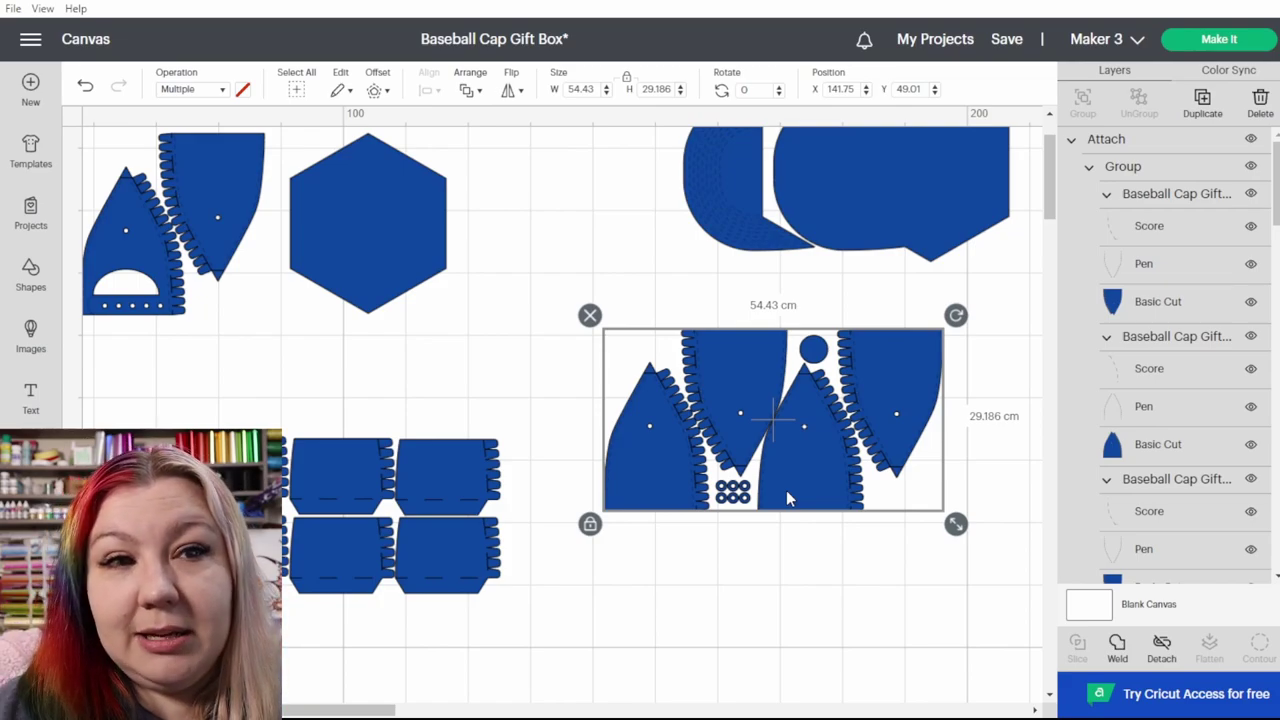
- Select all six side panels and attach them together in their two-row arrangement
{"action": "left_click", "coordinate": [340, 503]}
{"action": "left_click_drag", "start_coordinate": [125, 403], "coordinate": [525, 621]}
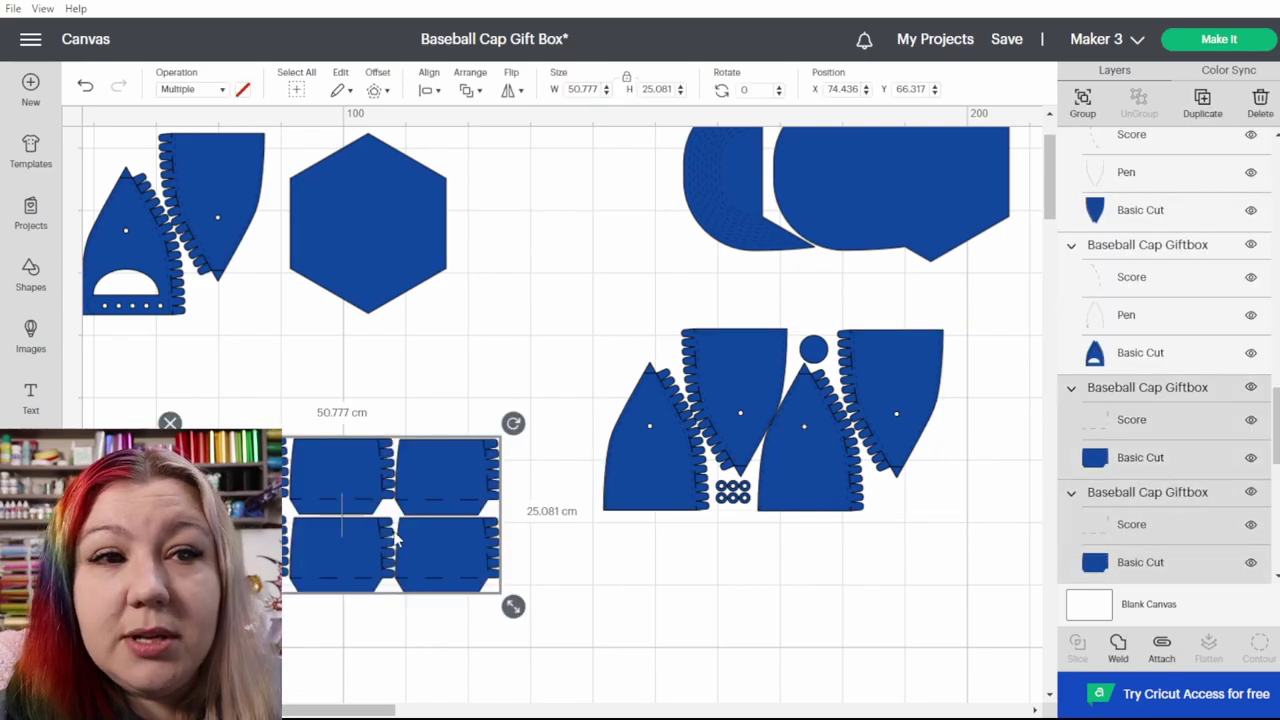
{"action": "left_click_drag", "start_coordinate": [114, 416], "coordinate": [537, 608]}
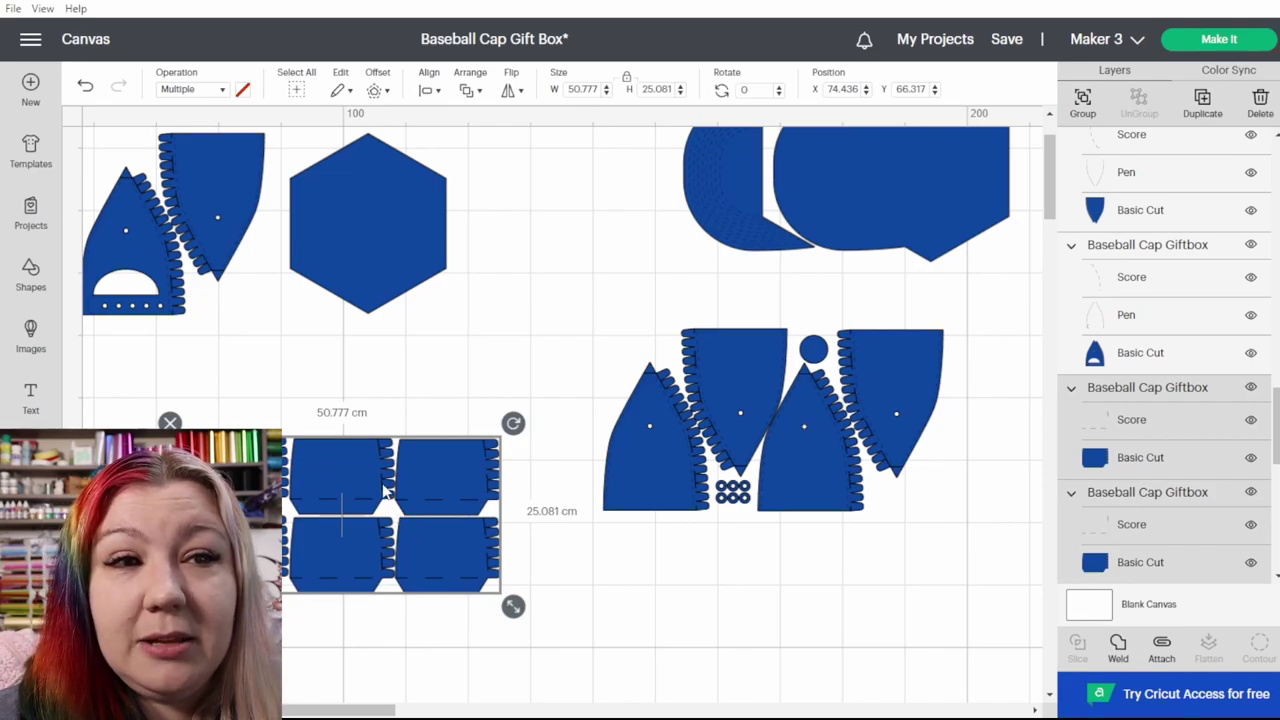
{"action": "right_click", "coordinate": [314, 470]}
{"action": "left_click", "coordinate": [378, 568]}
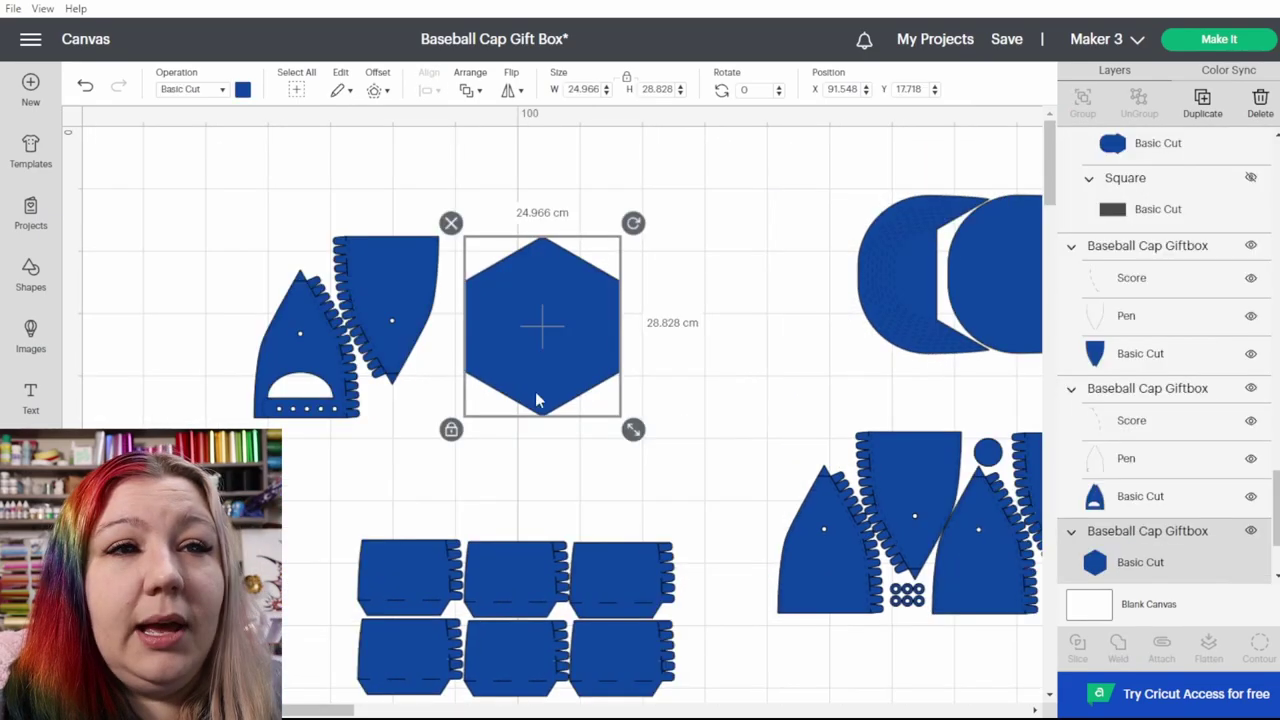
- Move the hexagon up against the two crown panels and attach these three pieces together
{"action": "left_click_drag", "start_coordinate": [535, 400], "coordinate": [507, 400]}
{"action": "left_click", "coordinate": [350, 452]}
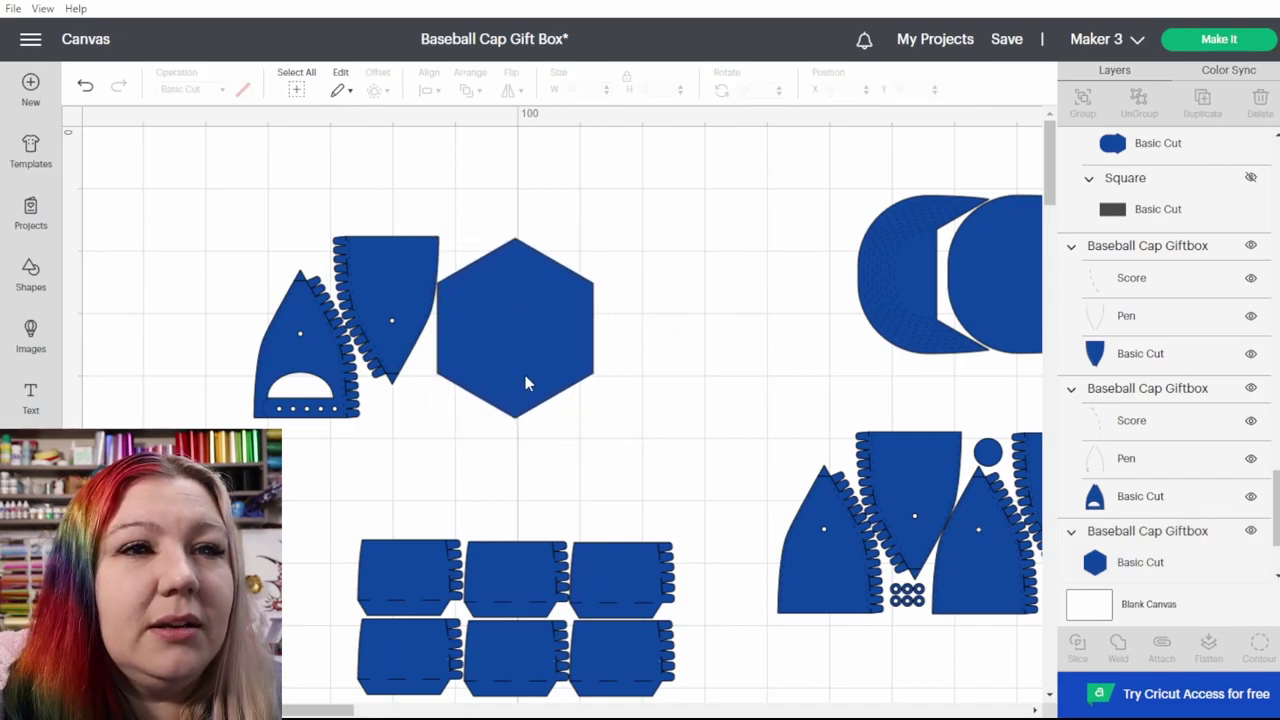
{"action": "left_click_drag", "start_coordinate": [740, 374], "coordinate": [171, 294]}
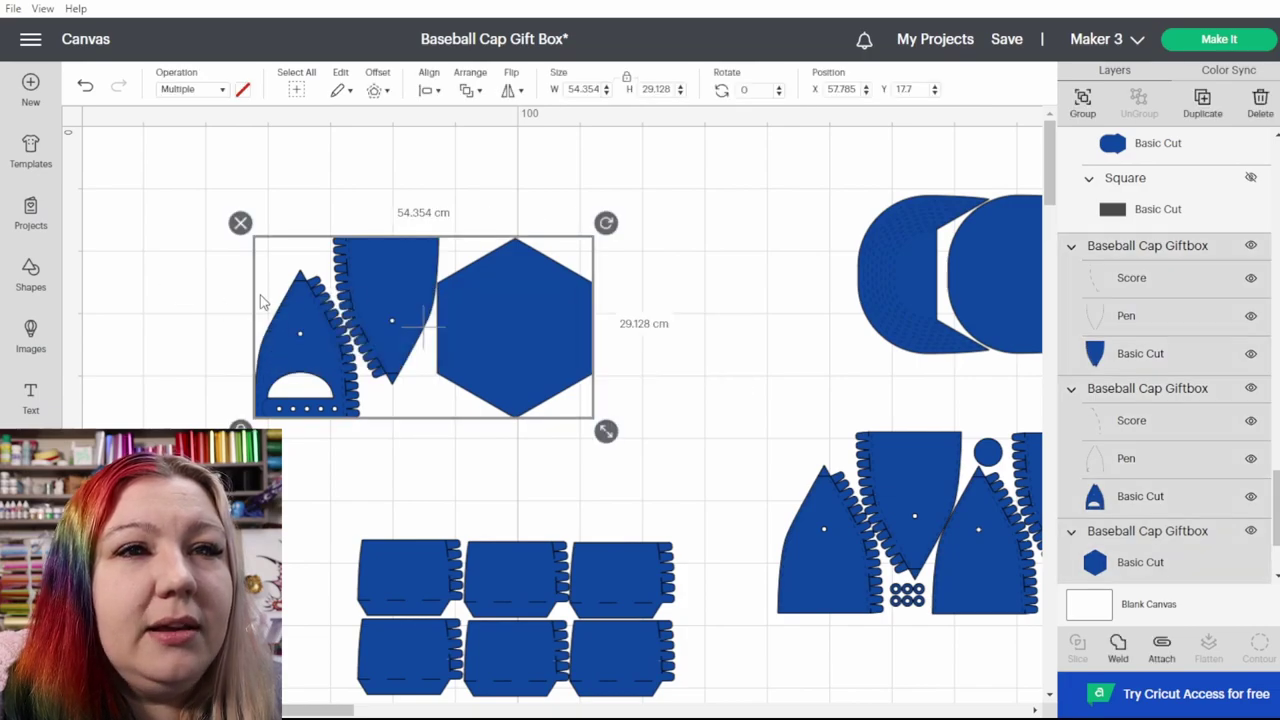
{"action": "right_click", "coordinate": [385, 291]}
{"action": "left_click", "coordinate": [448, 386]}
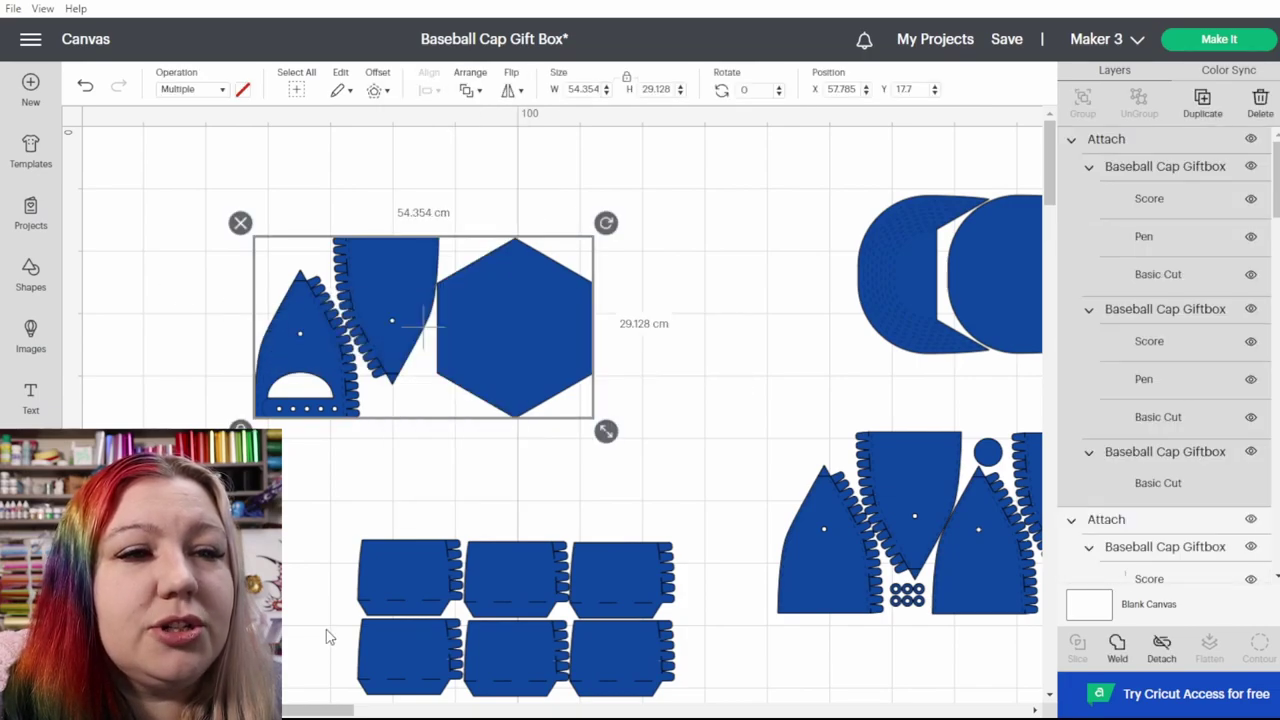
- Attach the pieces of the brim group together
{"action": "scroll", "coordinate": [330, 637], "scroll_direction": "right", "scroll_amount": 5}
{"action": "left_click", "coordinate": [552, 303]}
{"action": "right_click", "coordinate": [550, 297]}
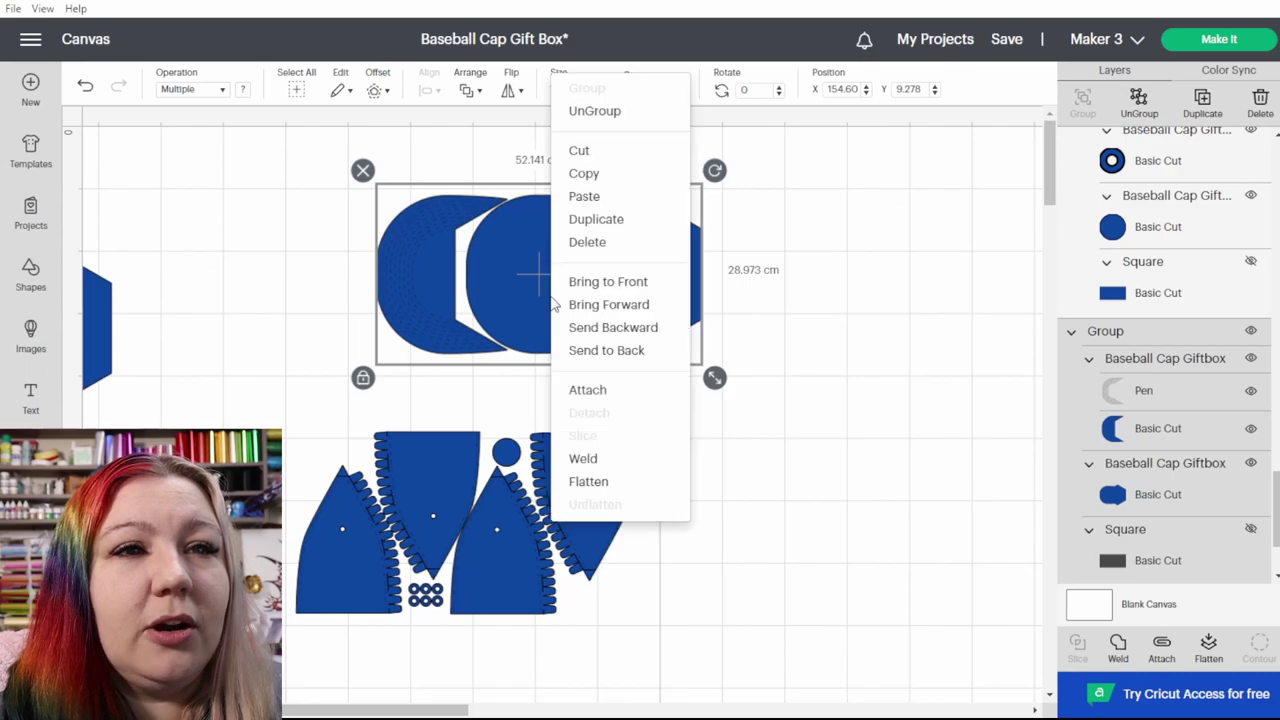
{"action": "left_click", "coordinate": [617, 392]}
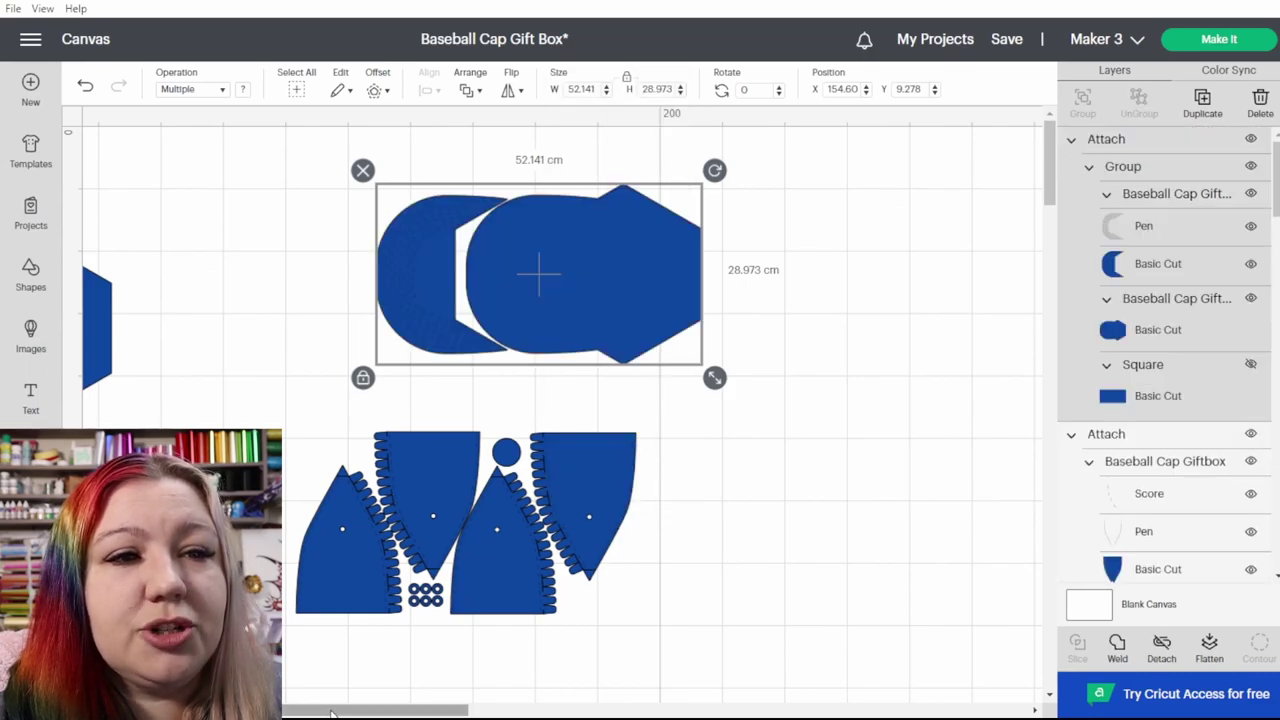
{"action": "scroll", "coordinate": [400, 620], "scroll_direction": "left", "scroll_amount": 5}
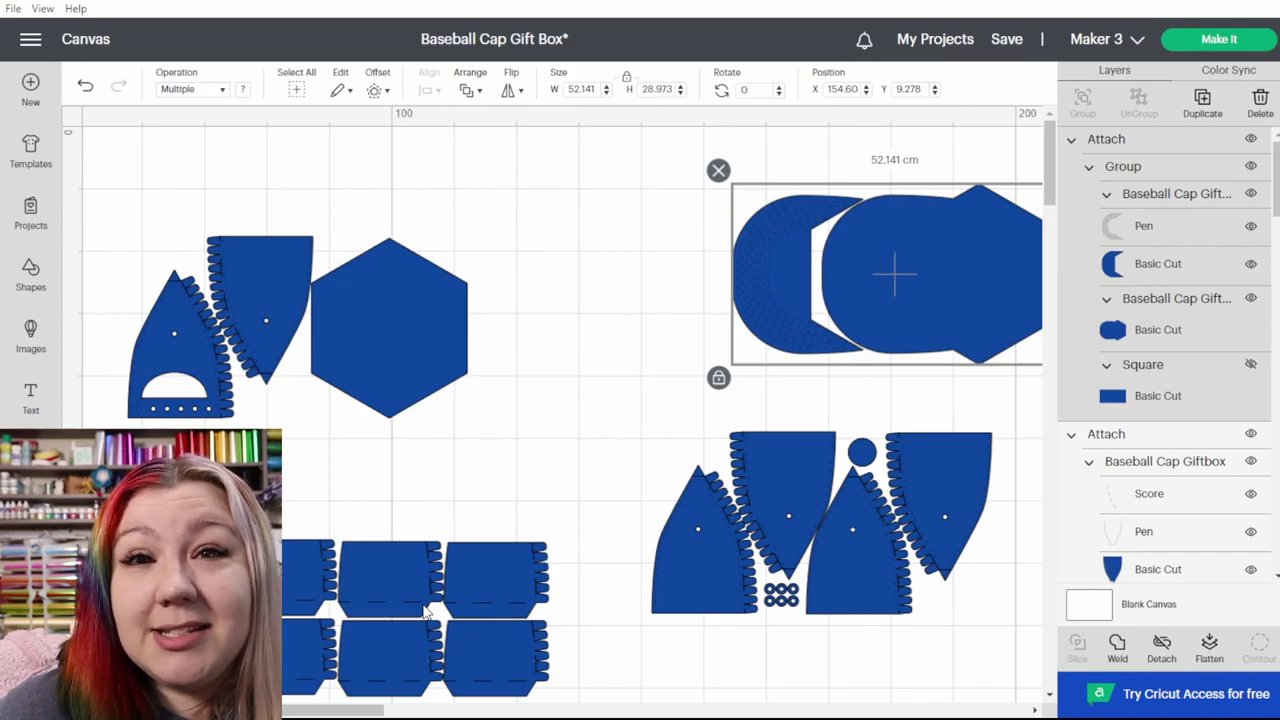
- Prepare the project for cutting, accepting the larger mat, and look through the mat previews
{"action": "left_click", "coordinate": [1203, 36]}
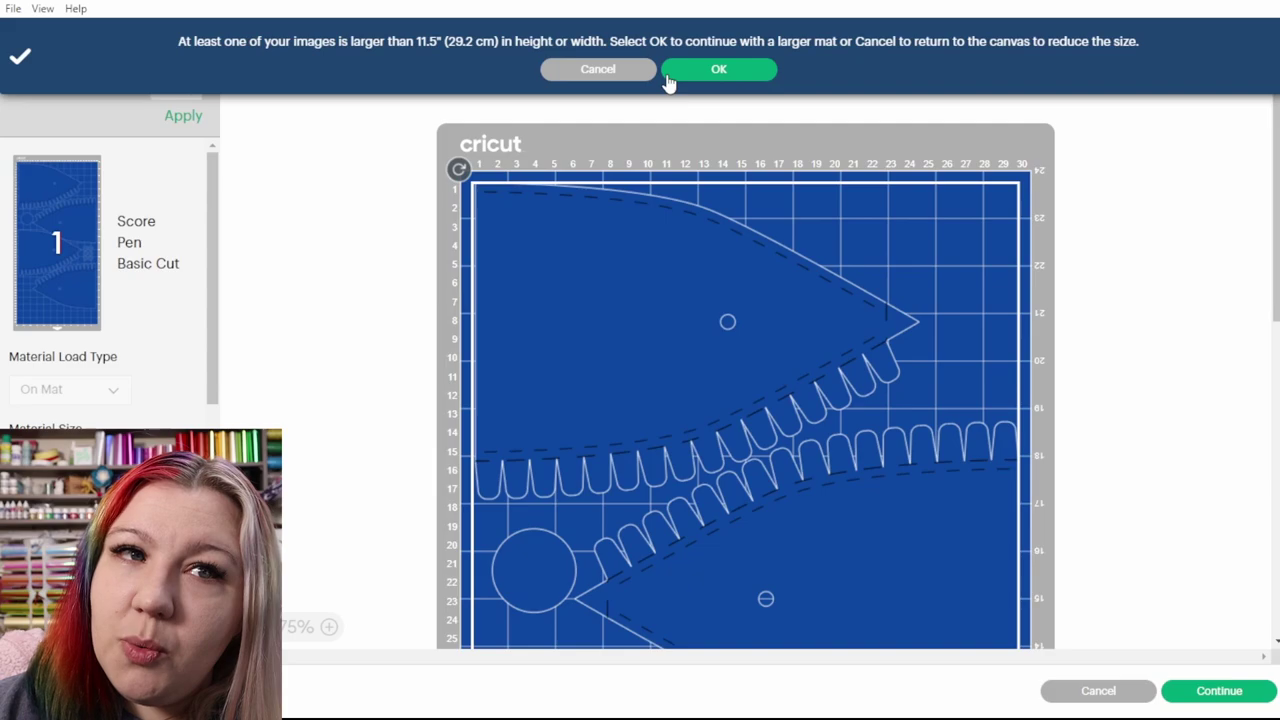
{"action": "left_click", "coordinate": [728, 74]}
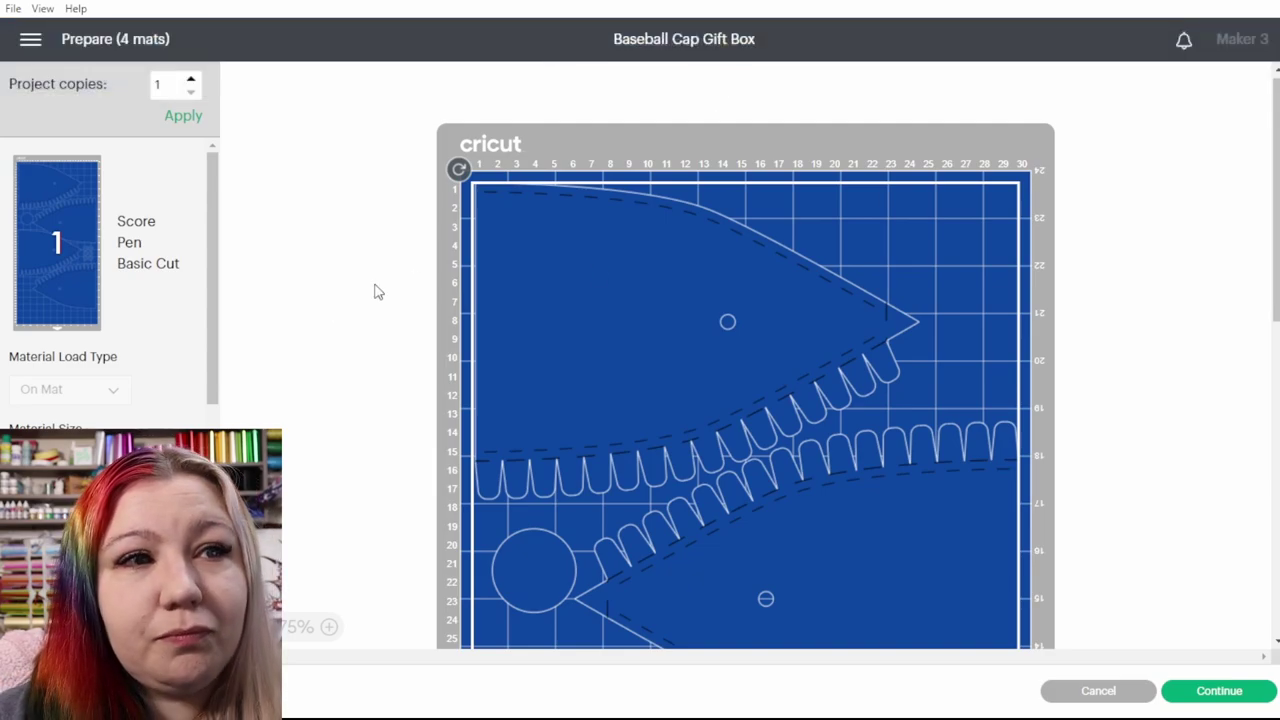
{"action": "left_click_drag", "start_coordinate": [213, 231], "coordinate": [240, 478]}
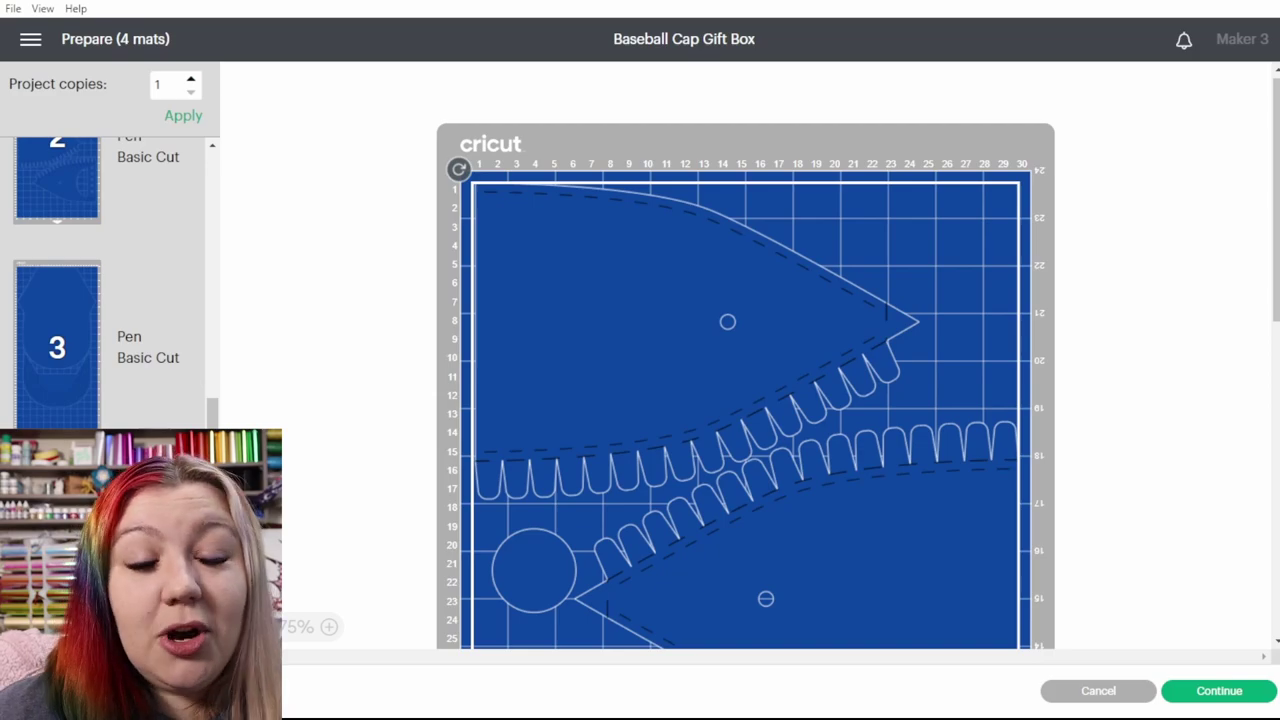
{"action": "scroll", "coordinate": [222, 323], "scroll_direction": "up", "scroll_amount": 8}
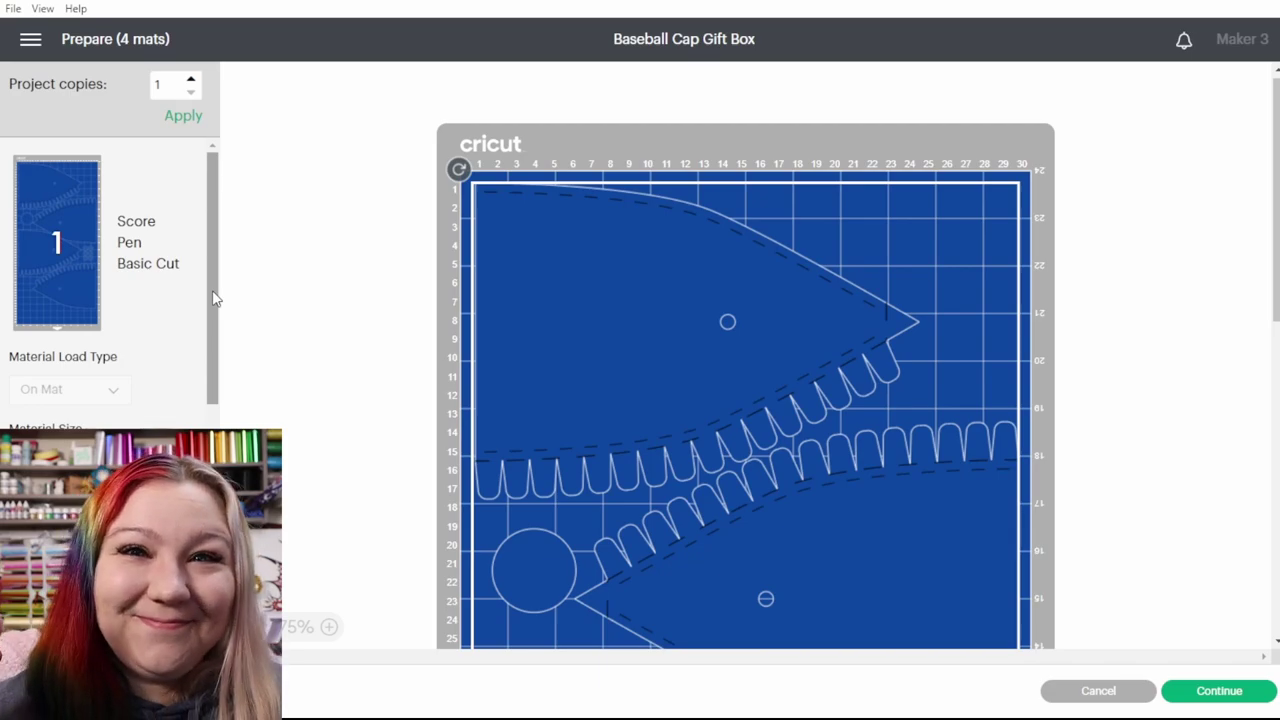
- Continue to the make stage and set the base material to Medium Cardstock – 80 lb (216 gsm) from the popular materials
{"action": "left_click", "coordinate": [1210, 692]}
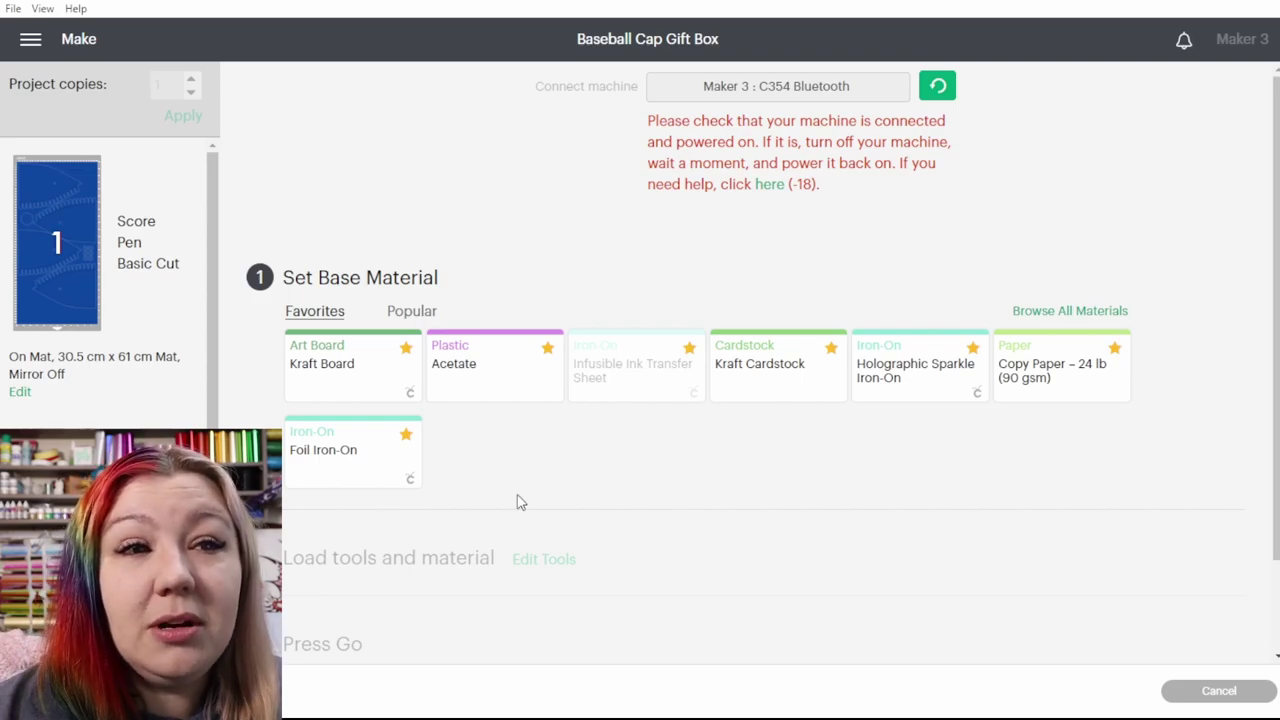
{"action": "left_click", "coordinate": [411, 312]}
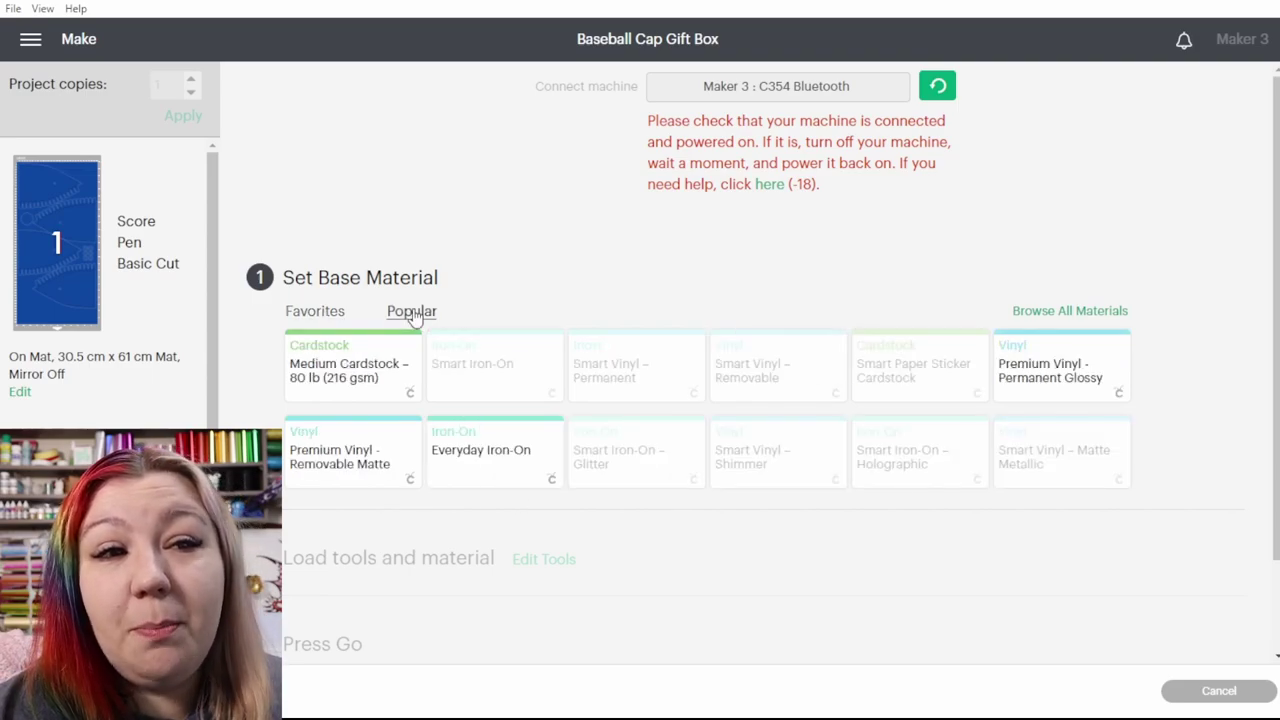
{"action": "left_click", "coordinate": [336, 396]}
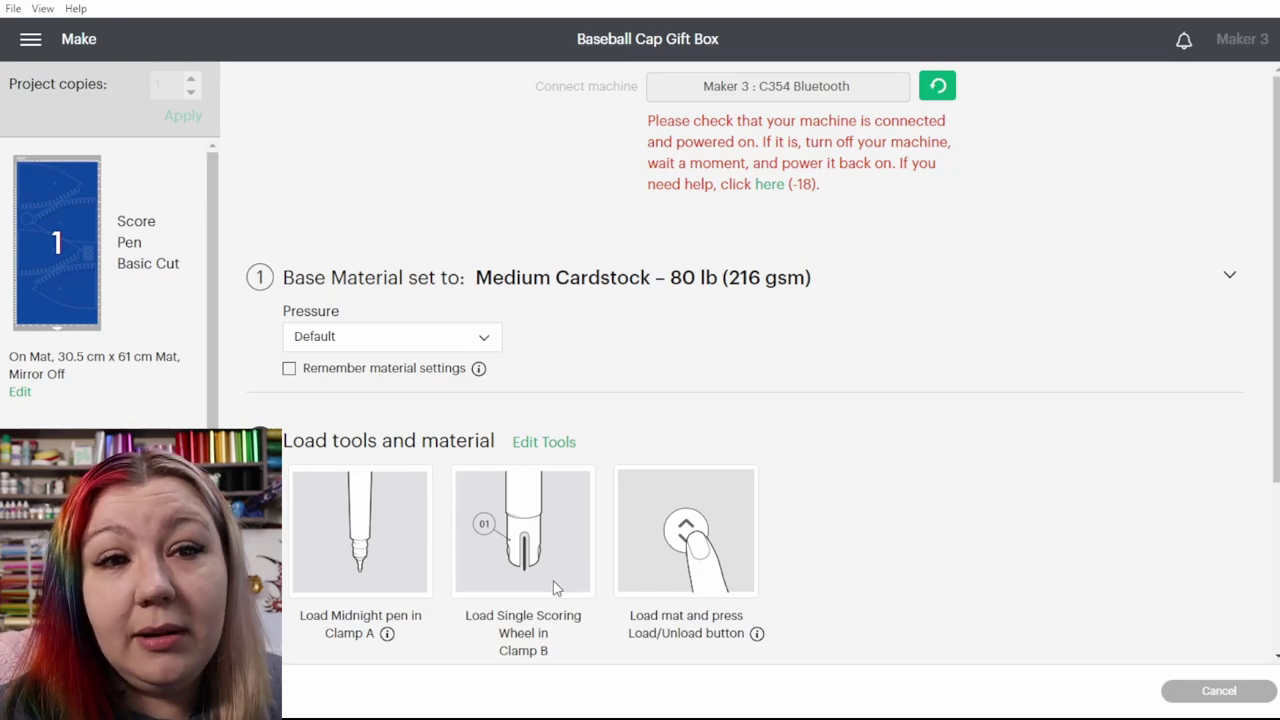
- Change the scoring tool for the first mat to the Scoring Stylus and apply it
{"action": "left_click", "coordinate": [547, 445]}
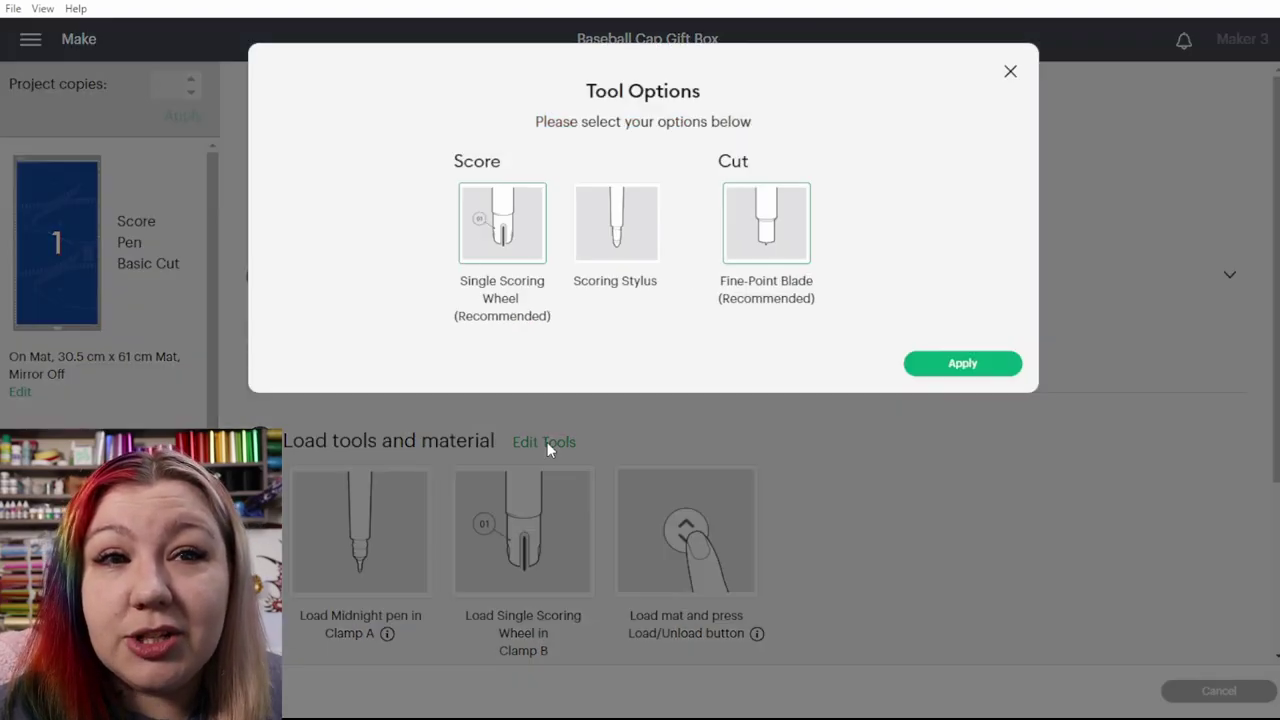
{"action": "left_click", "coordinate": [608, 248]}
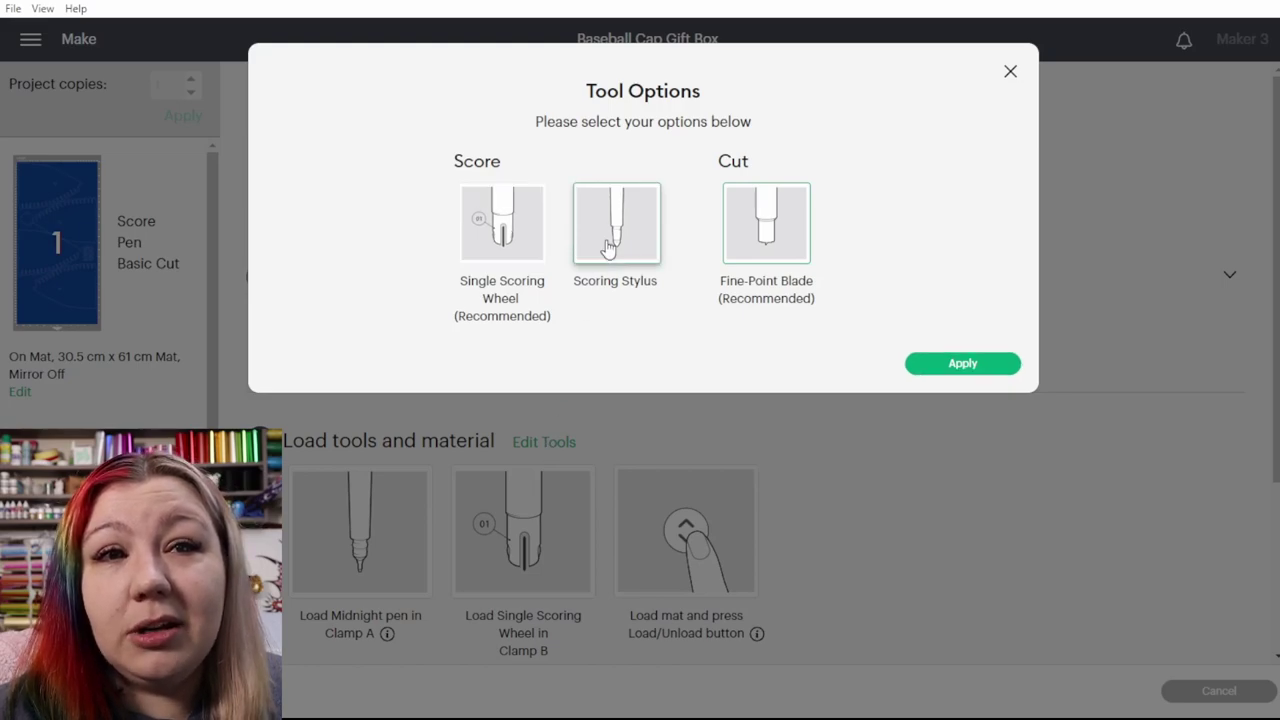
{"action": "left_click", "coordinate": [963, 365]}
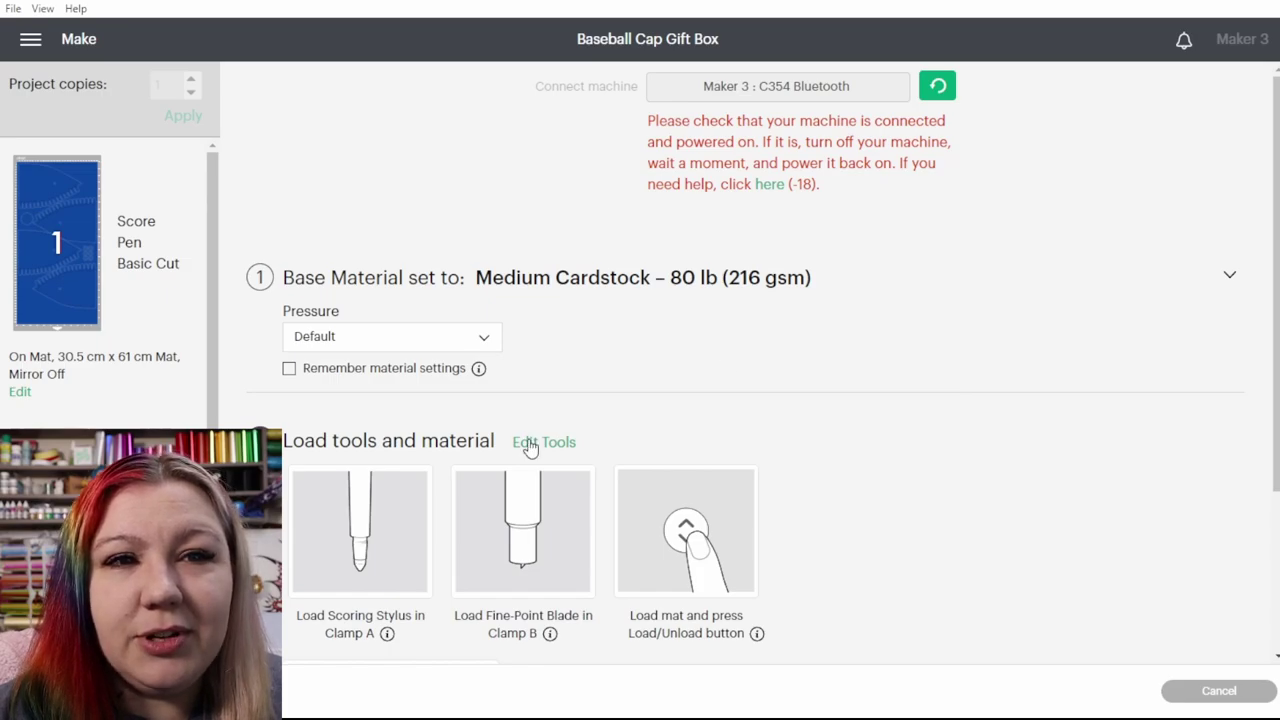
- Set the scoring tool back to the recommended Single Scoring Wheel and apply it
{"action": "left_click", "coordinate": [528, 440]}
{"action": "left_click", "coordinate": [490, 250]}
{"action": "left_click", "coordinate": [962, 363]}
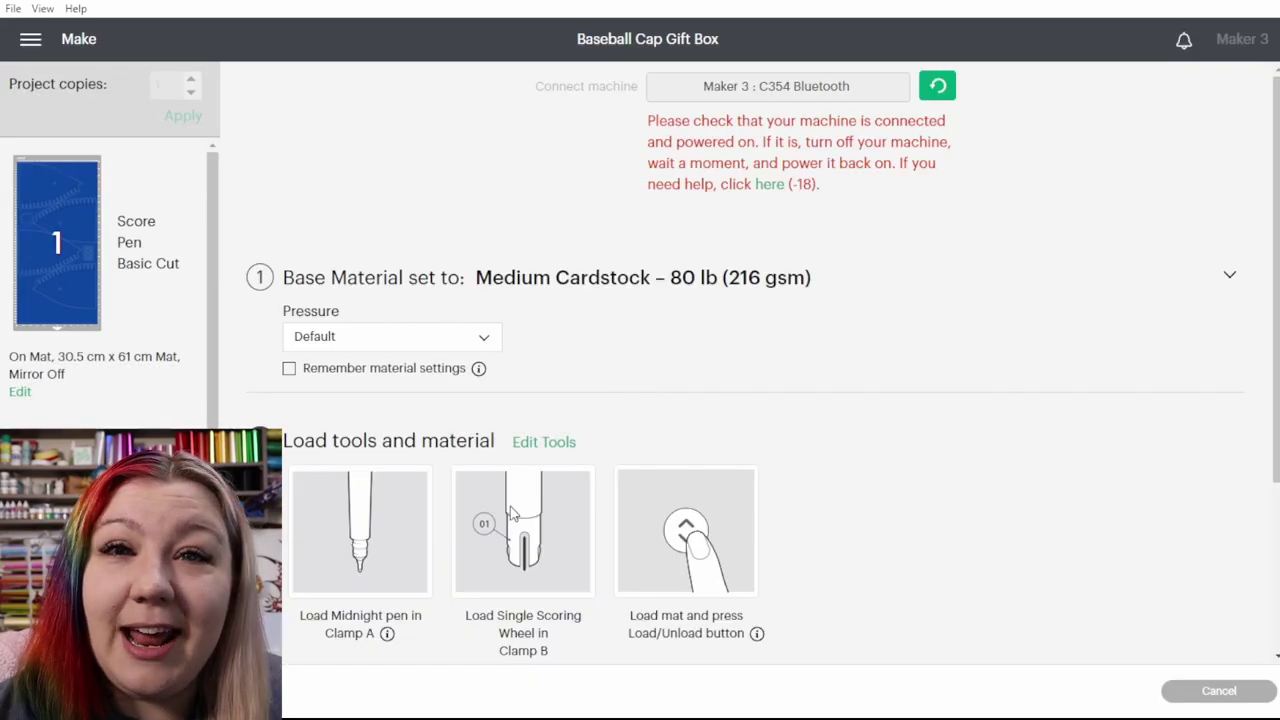